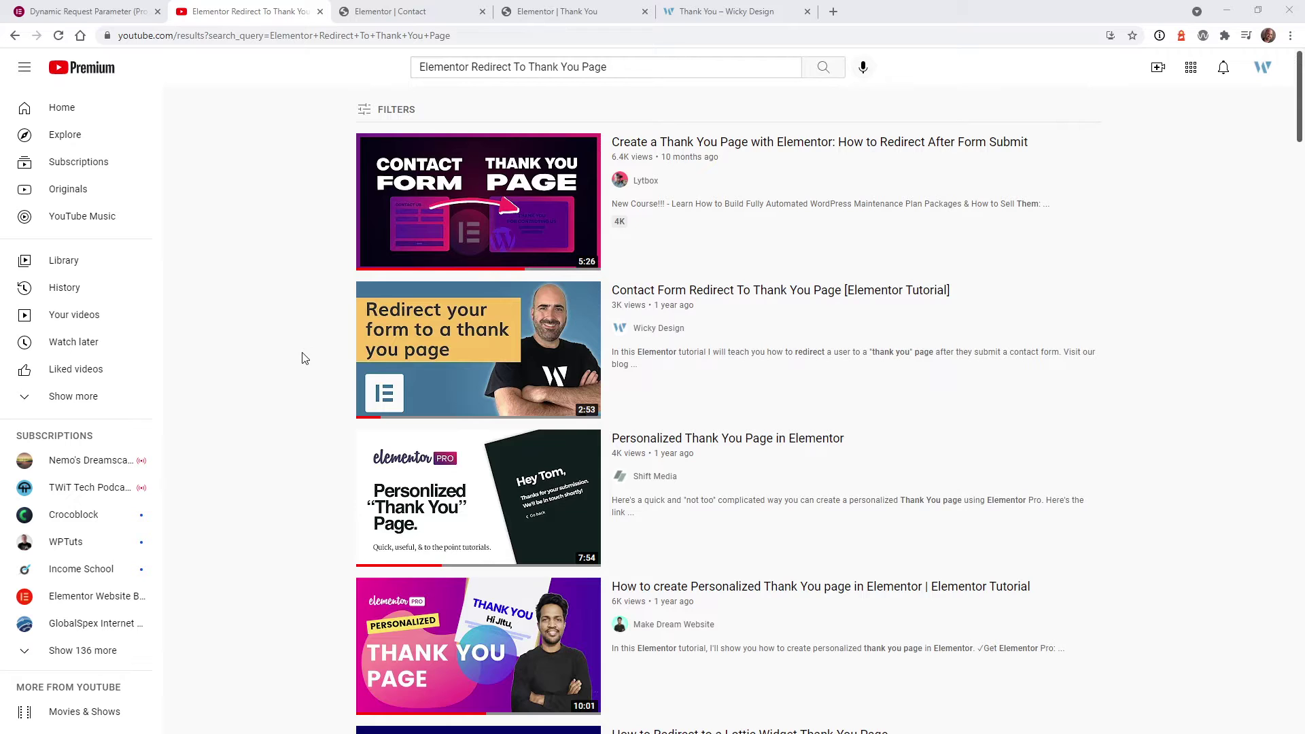
# Check the thank-you page's personalised name and email, then bring up the Dynamic Request Parameter article
pyautogui.moveTo(407, 306)
pyautogui.click(722, 9)
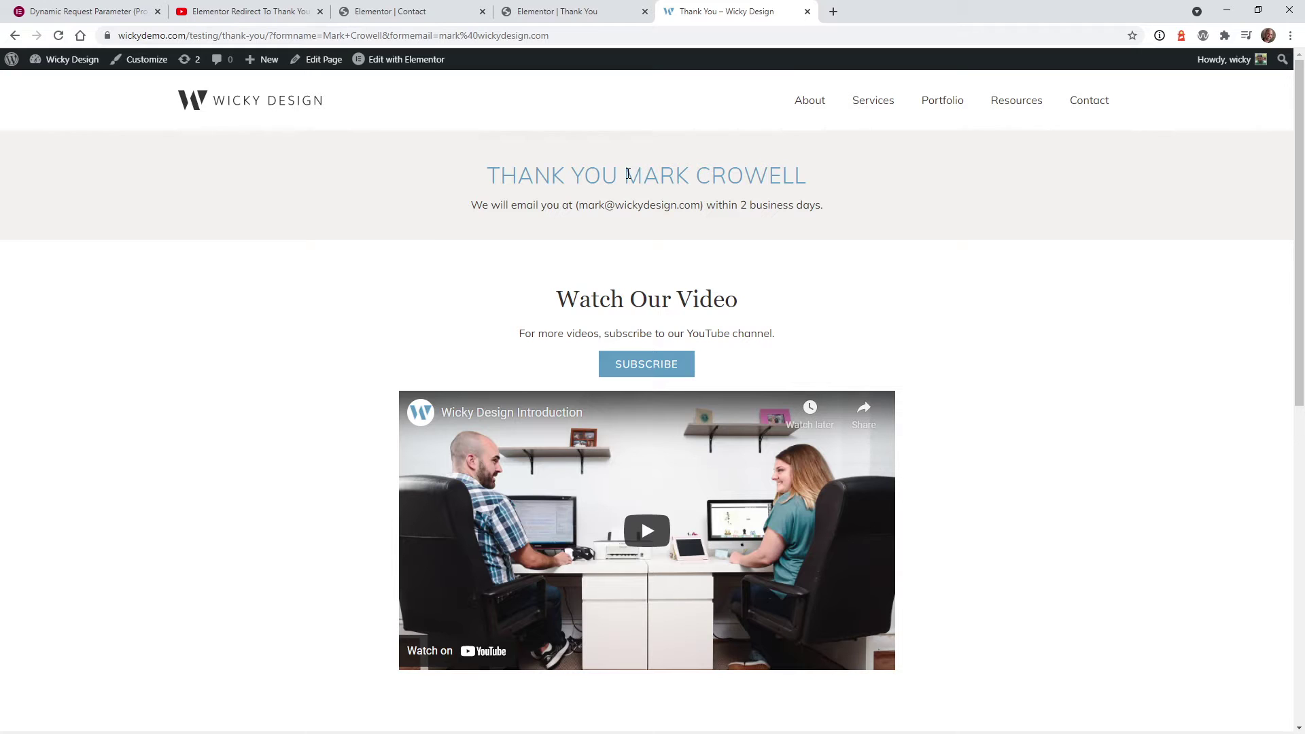
pyautogui.moveTo(629, 174); pyautogui.dragTo(796, 164)
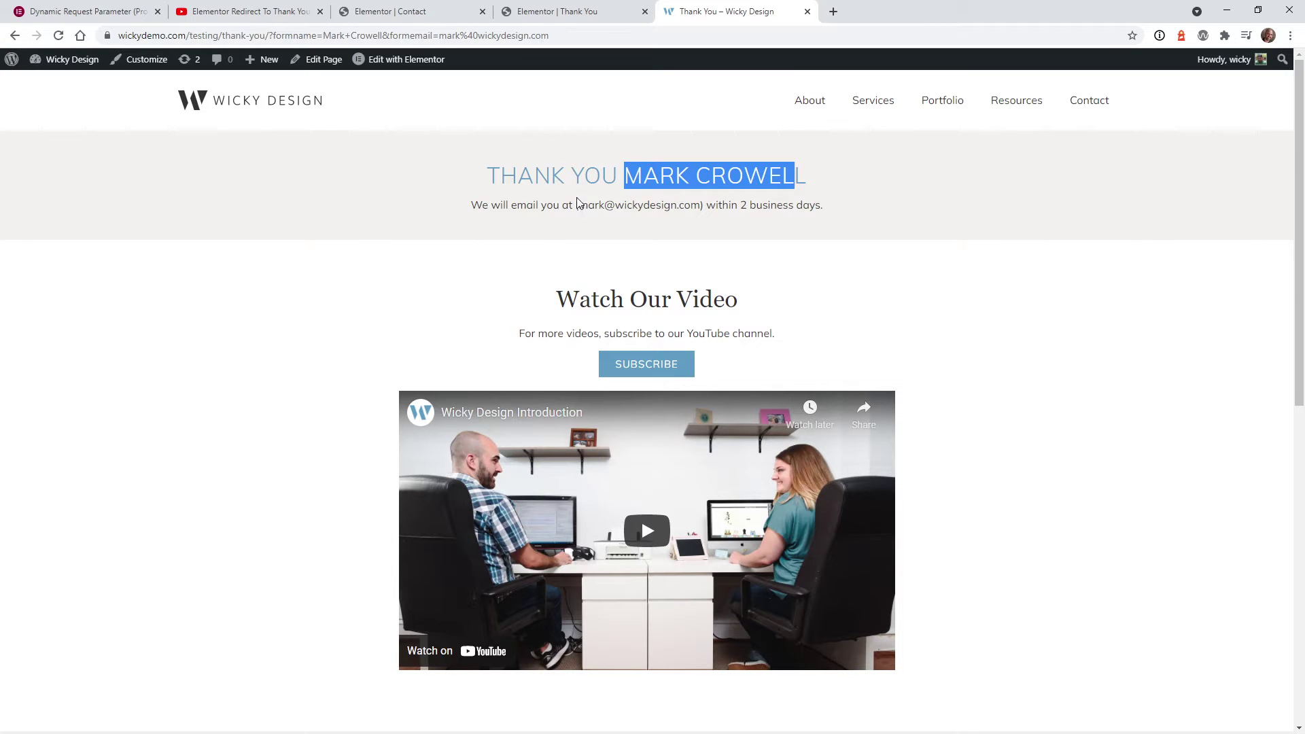
pyautogui.moveTo(576, 205); pyautogui.dragTo(705, 204)
pyautogui.click(82, 12)
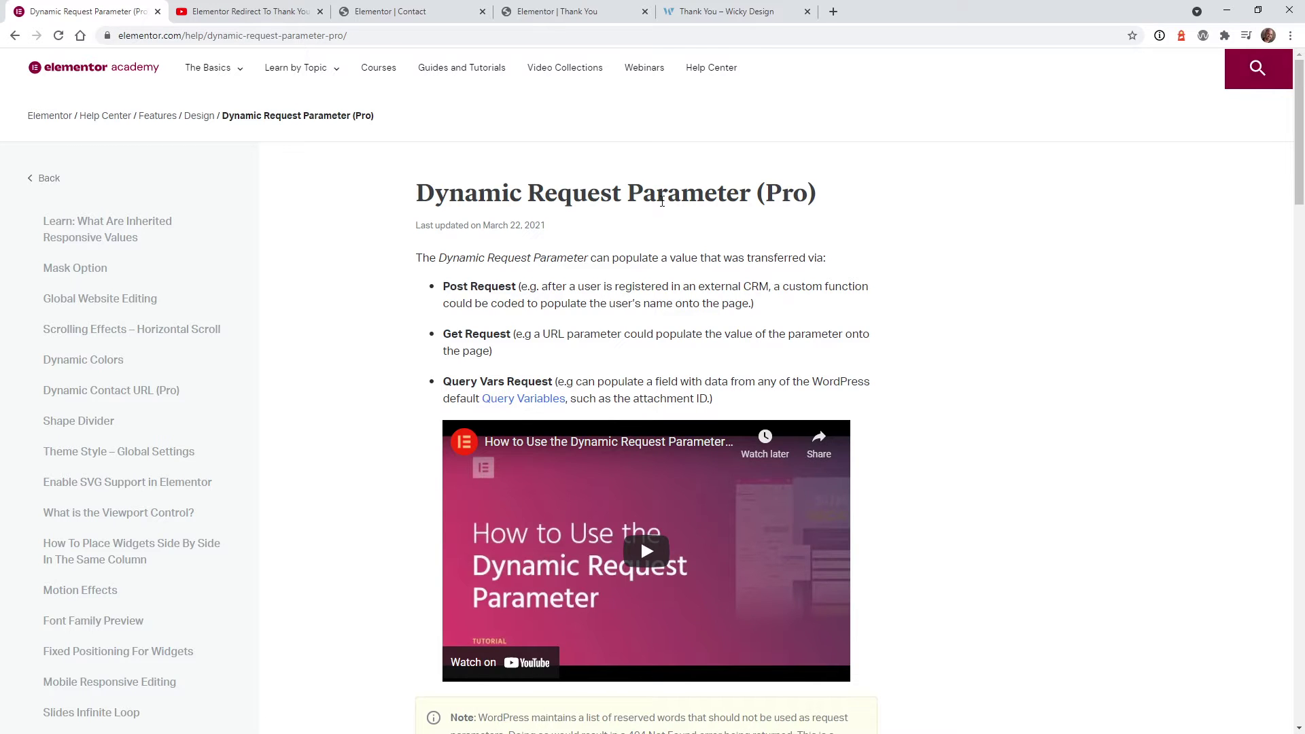
# Leave the Dynamic Request Parameter article for the thank-you page tab
pyautogui.click(722, 17)
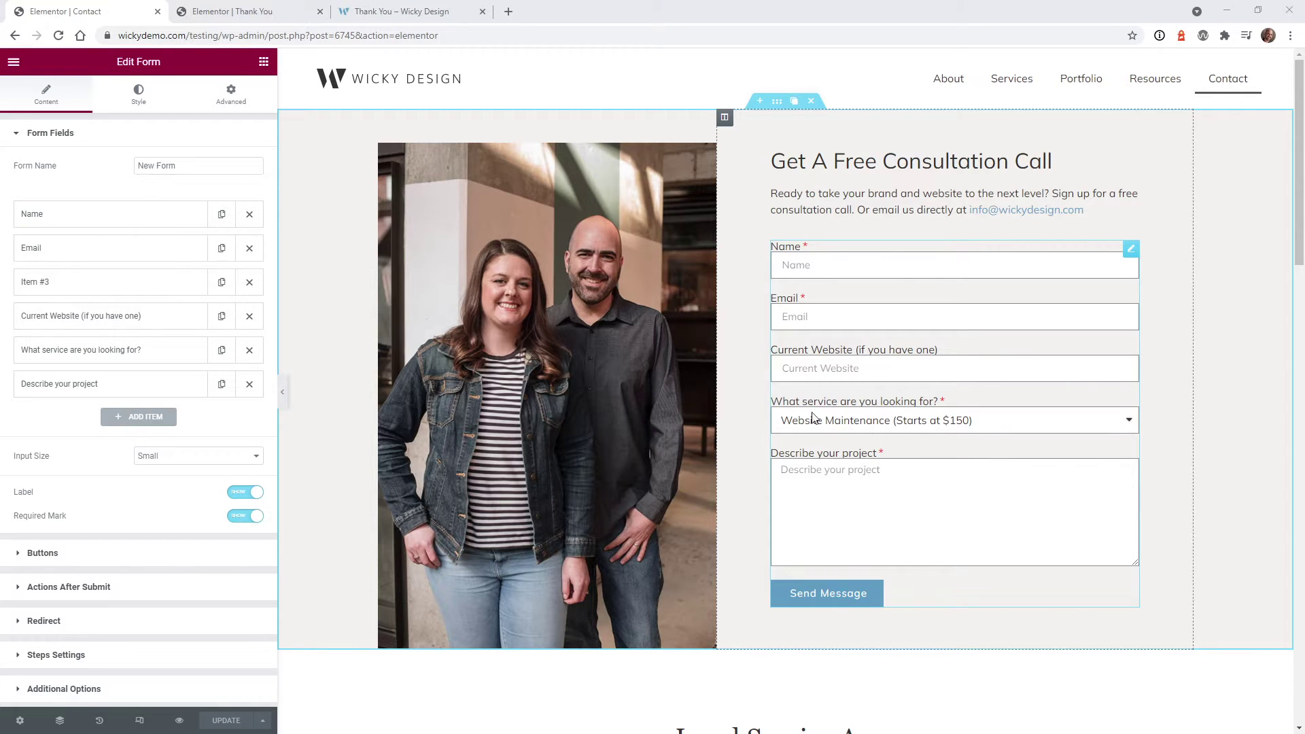
# Compare the Contact form editor with the live thank-you page, ending on the thank-you page
pyautogui.click(428, 11)
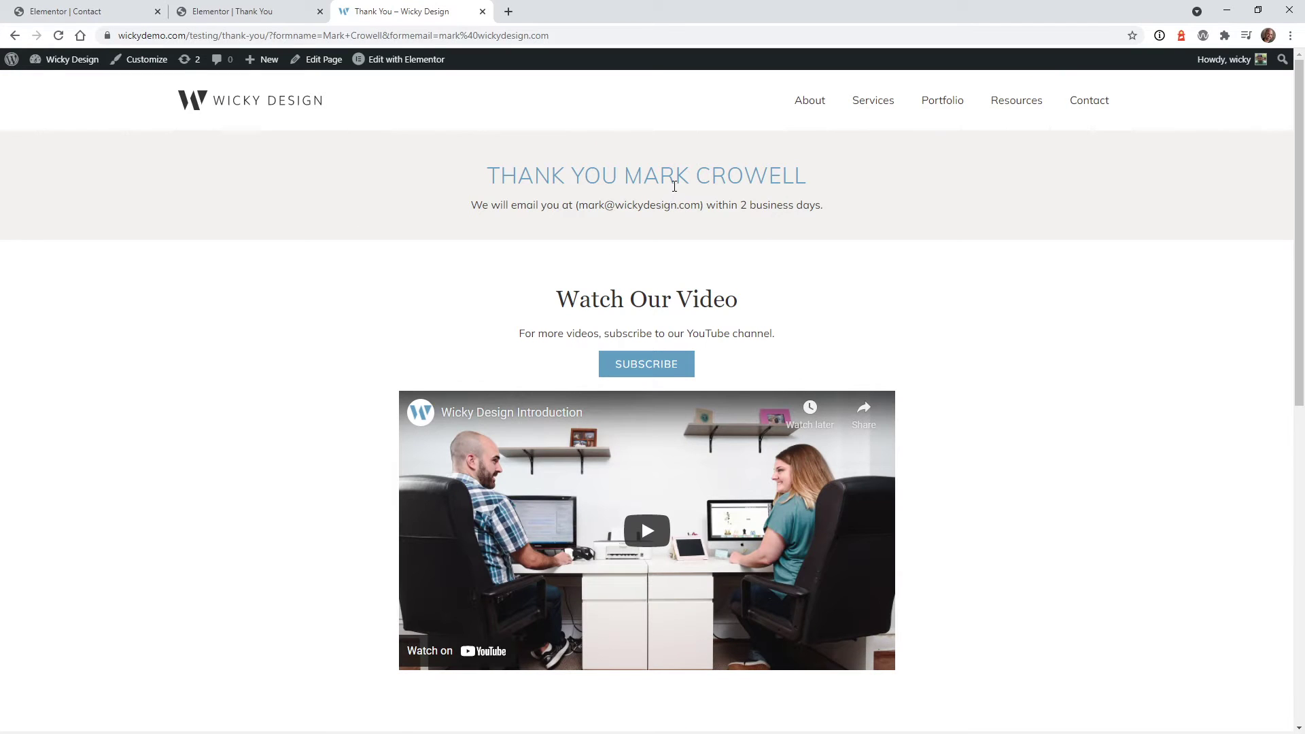
pyautogui.click(68, 12)
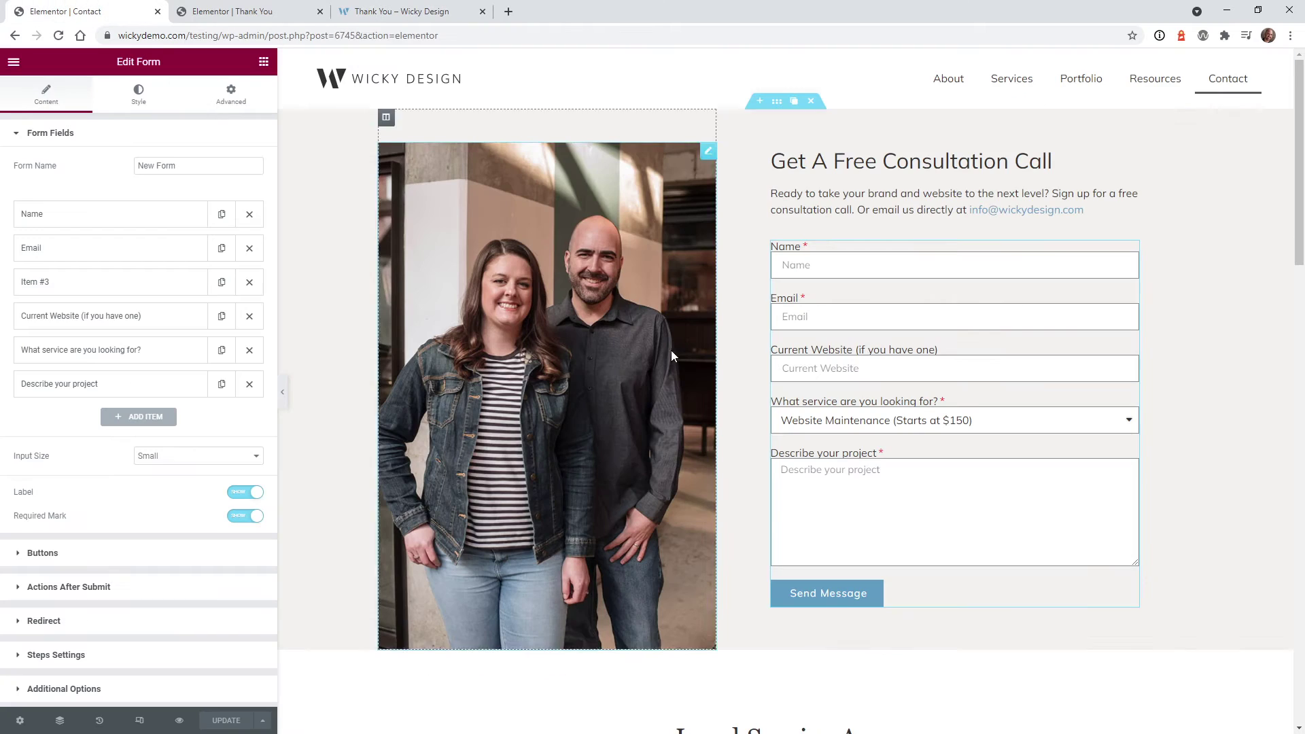
pyautogui.click(396, 9)
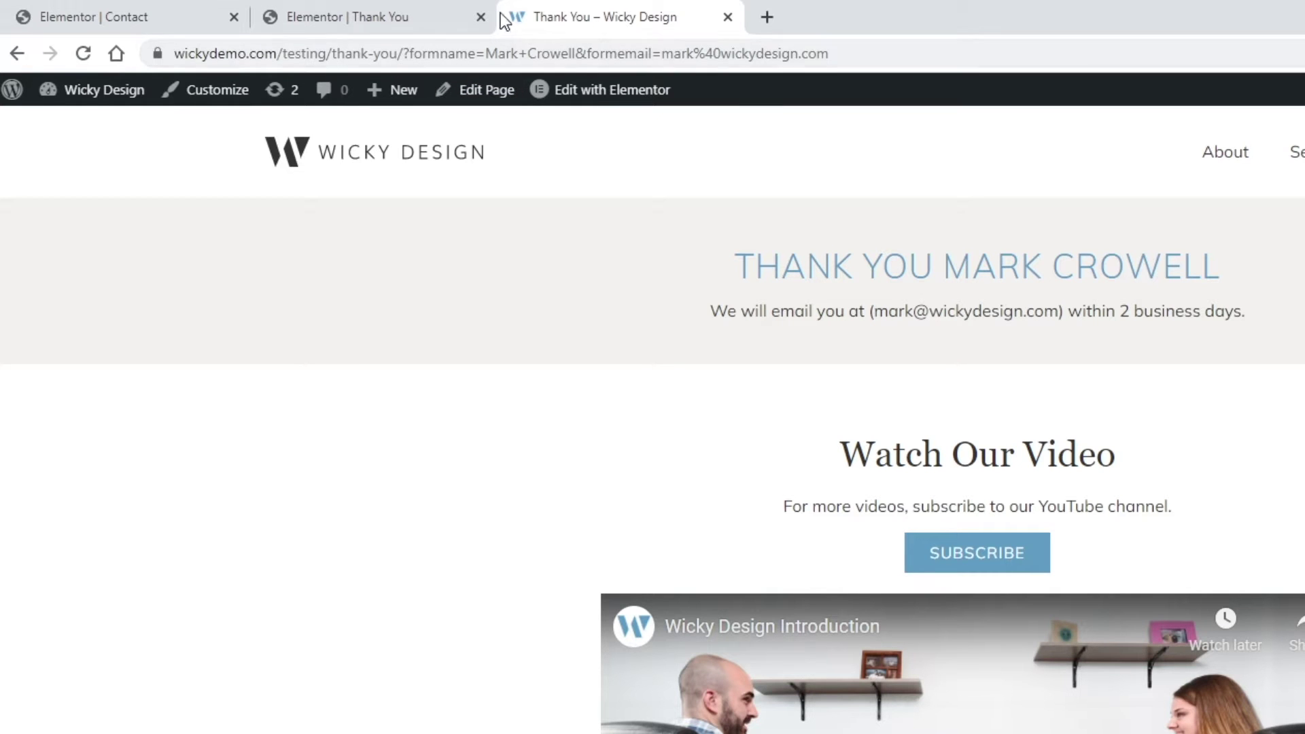
pyautogui.click(219, 9)
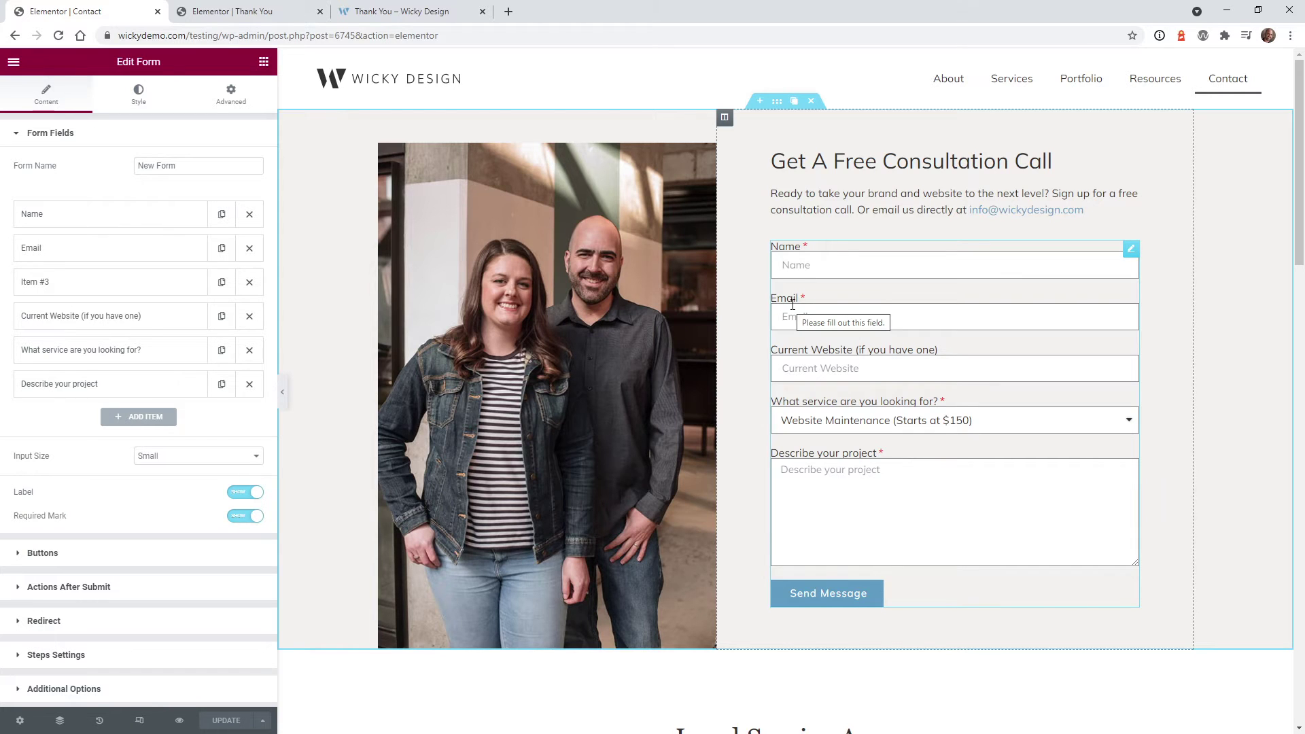
pyautogui.click(404, 11)
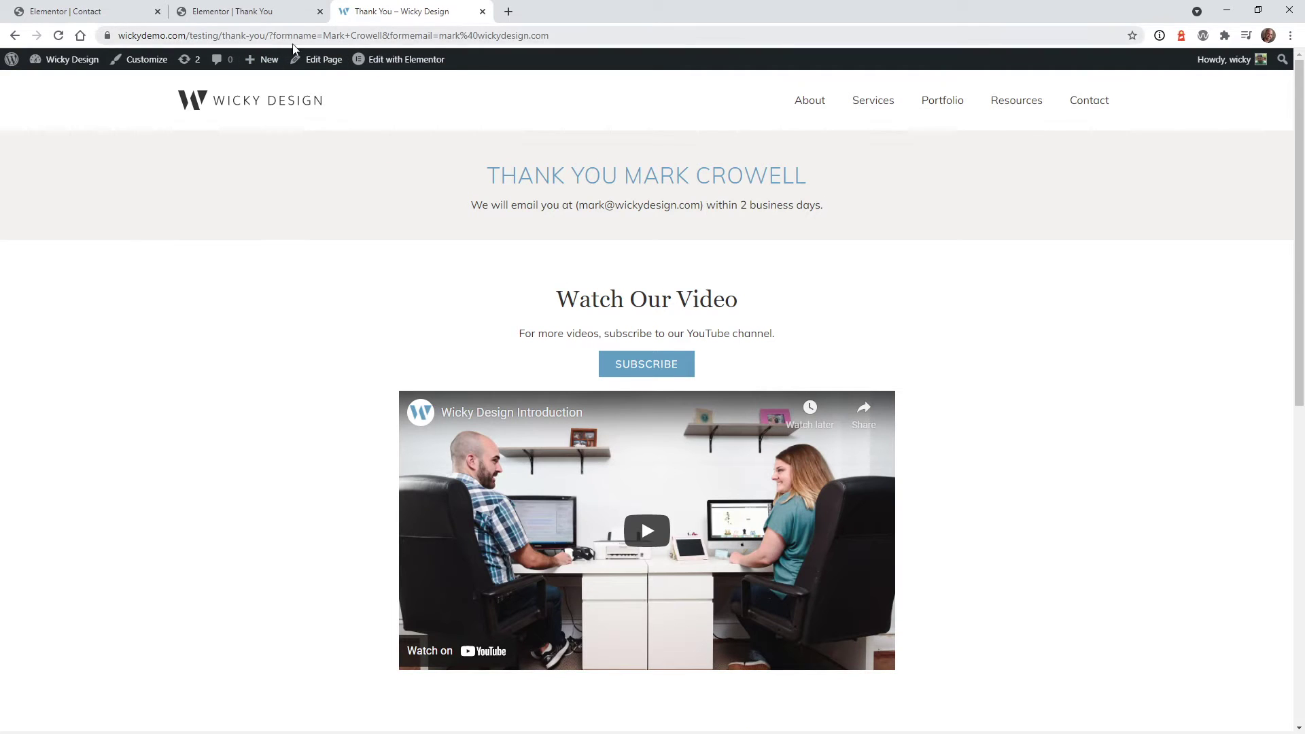
# Inspect the formname and formemail values in the thank-you page URL
pyautogui.moveTo(276, 35); pyautogui.dragTo(569, 45)
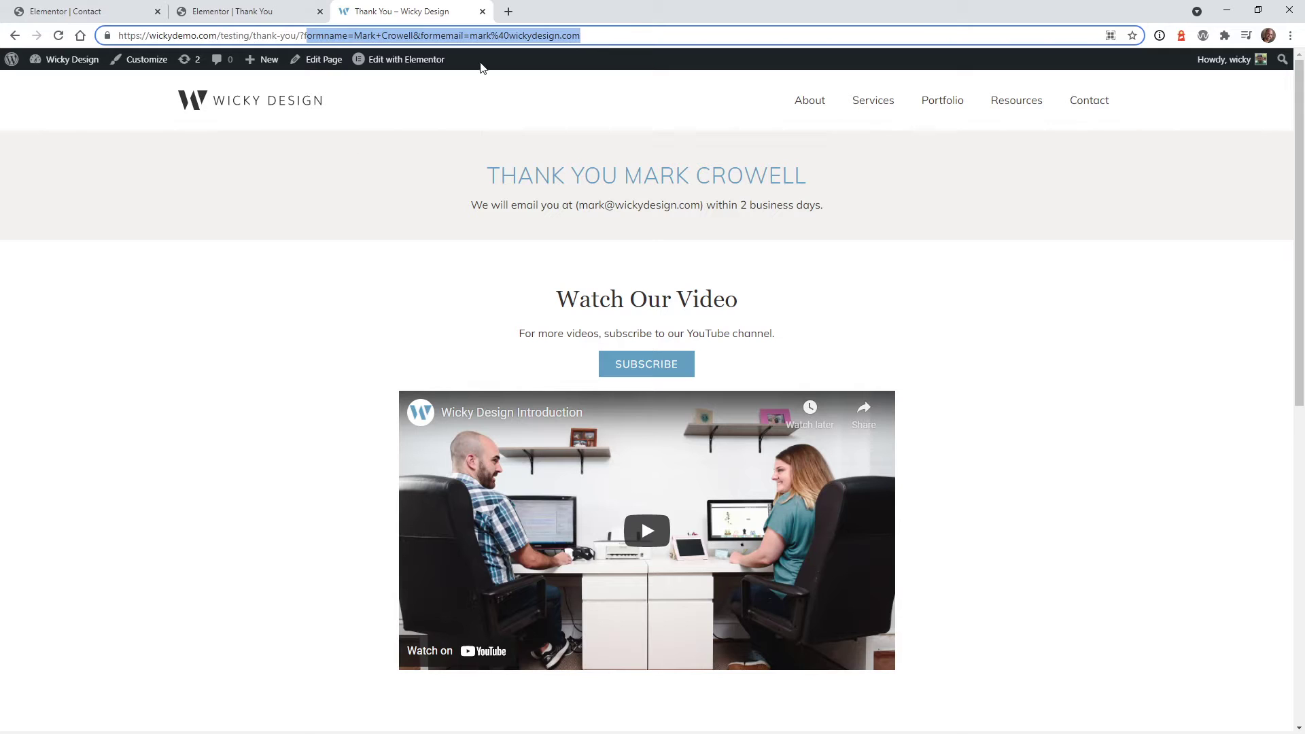
pyautogui.click(449, 37)
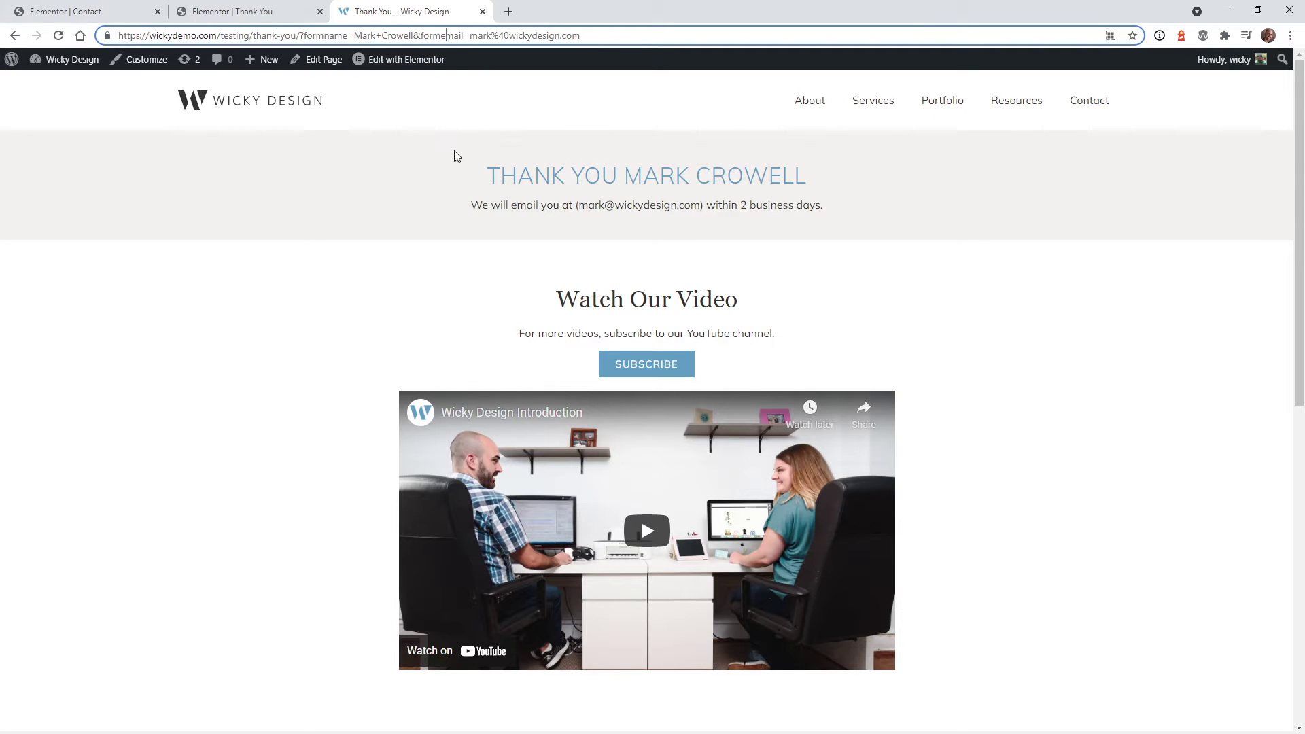
pyautogui.moveTo(354, 35); pyautogui.dragTo(562, 39)
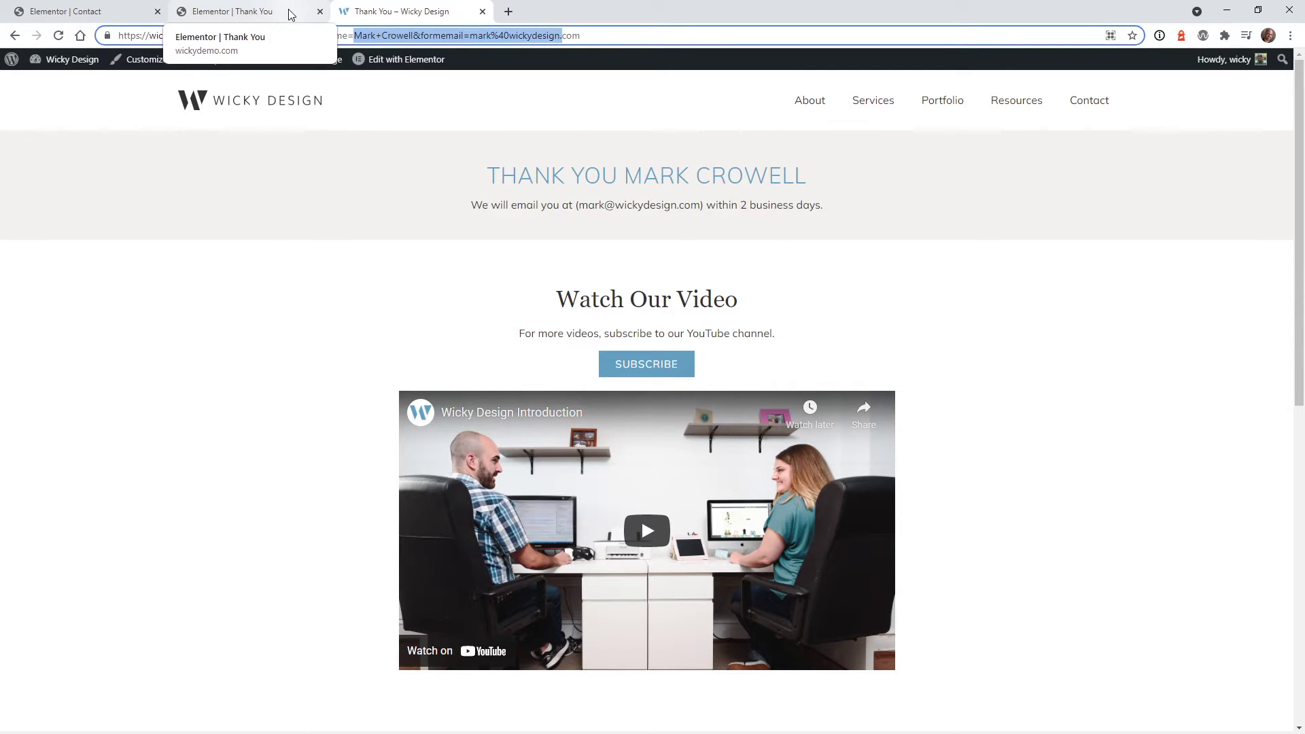
# Switch between the tabs, ending back in the Contact form editor
pyautogui.click(82, 11)
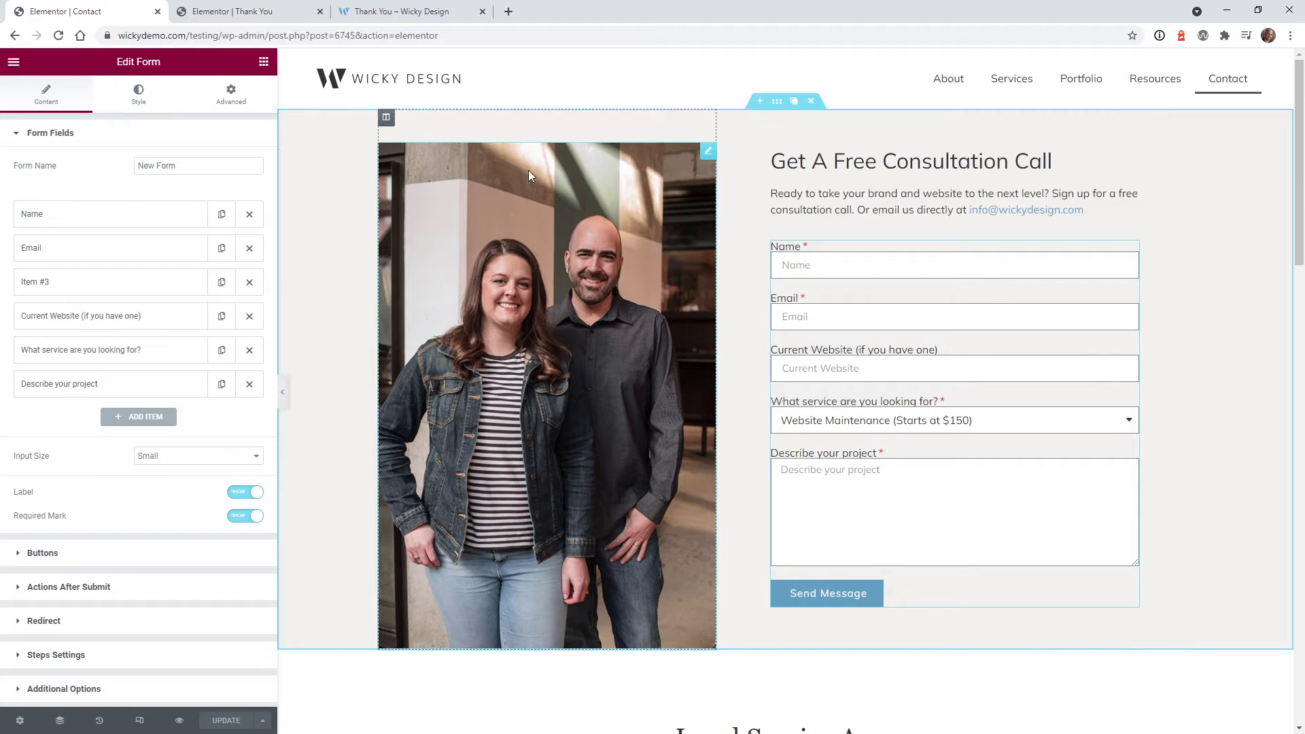
pyautogui.click(401, 12)
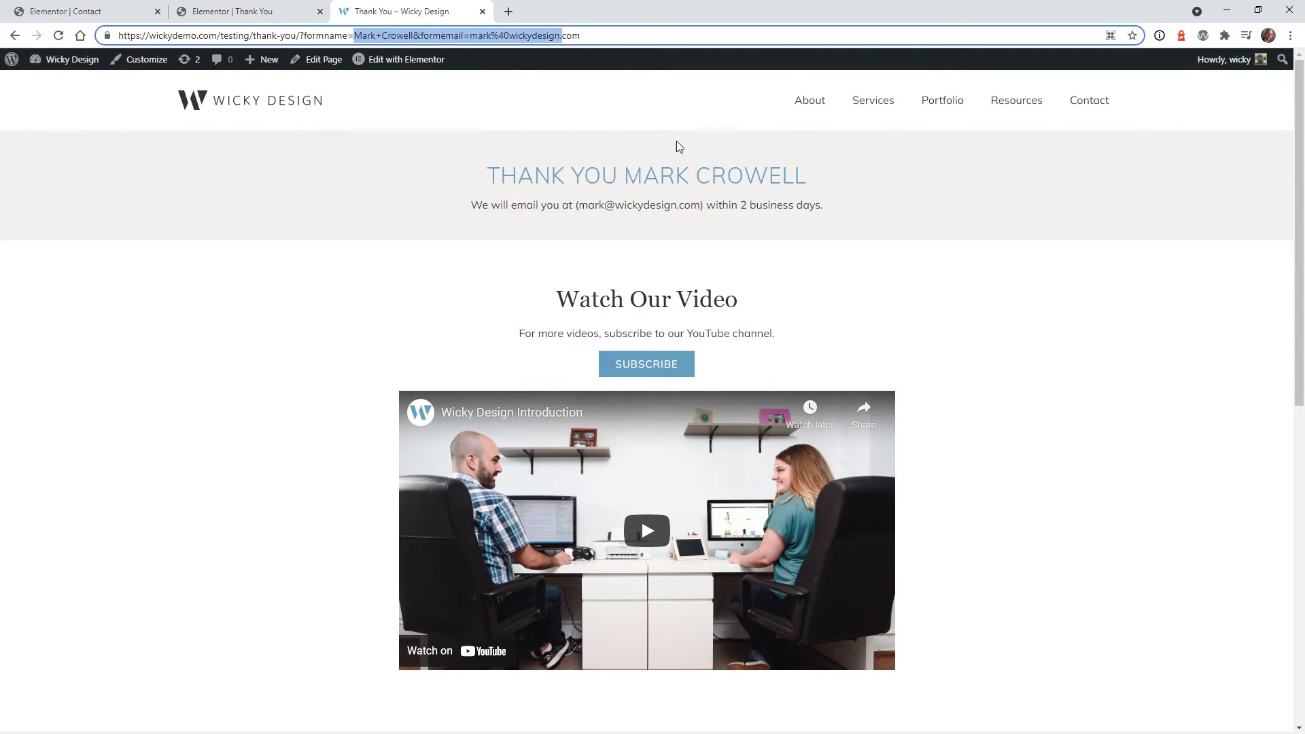
pyautogui.click(379, 234)
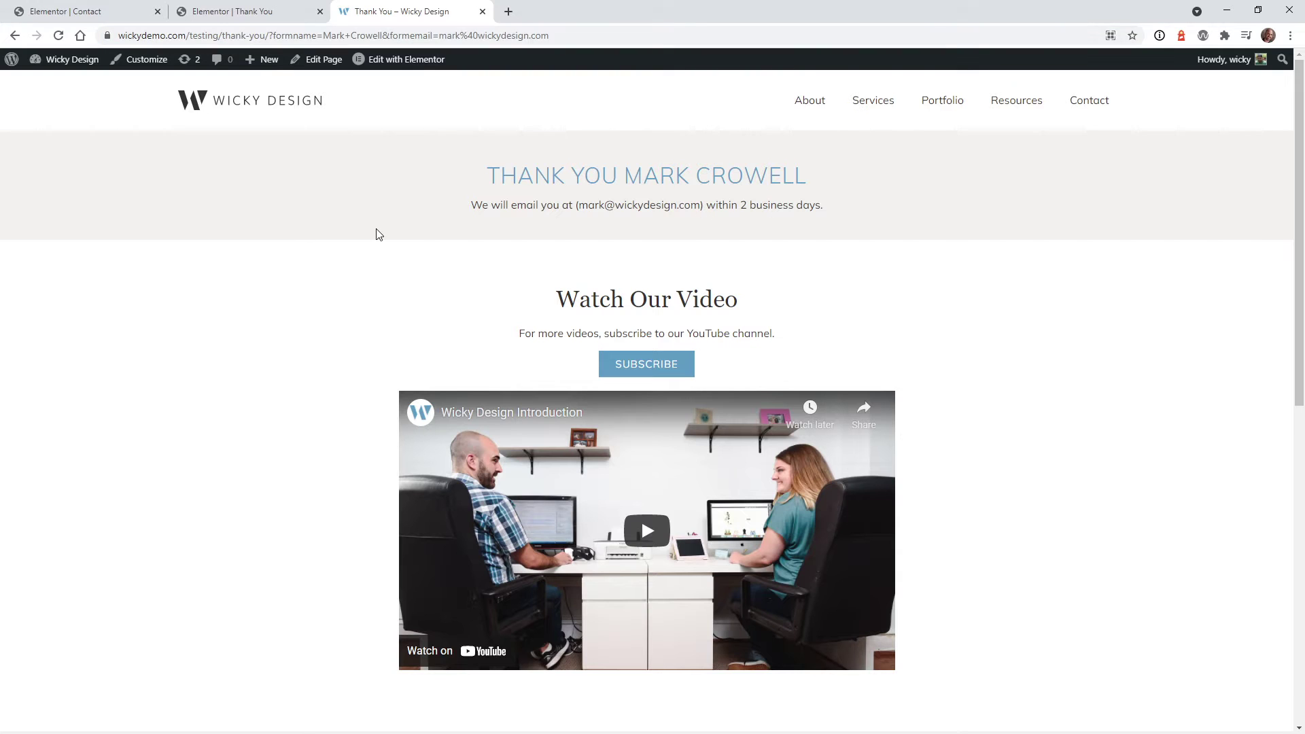
pyautogui.hotkey('ctrl', 'Tab')
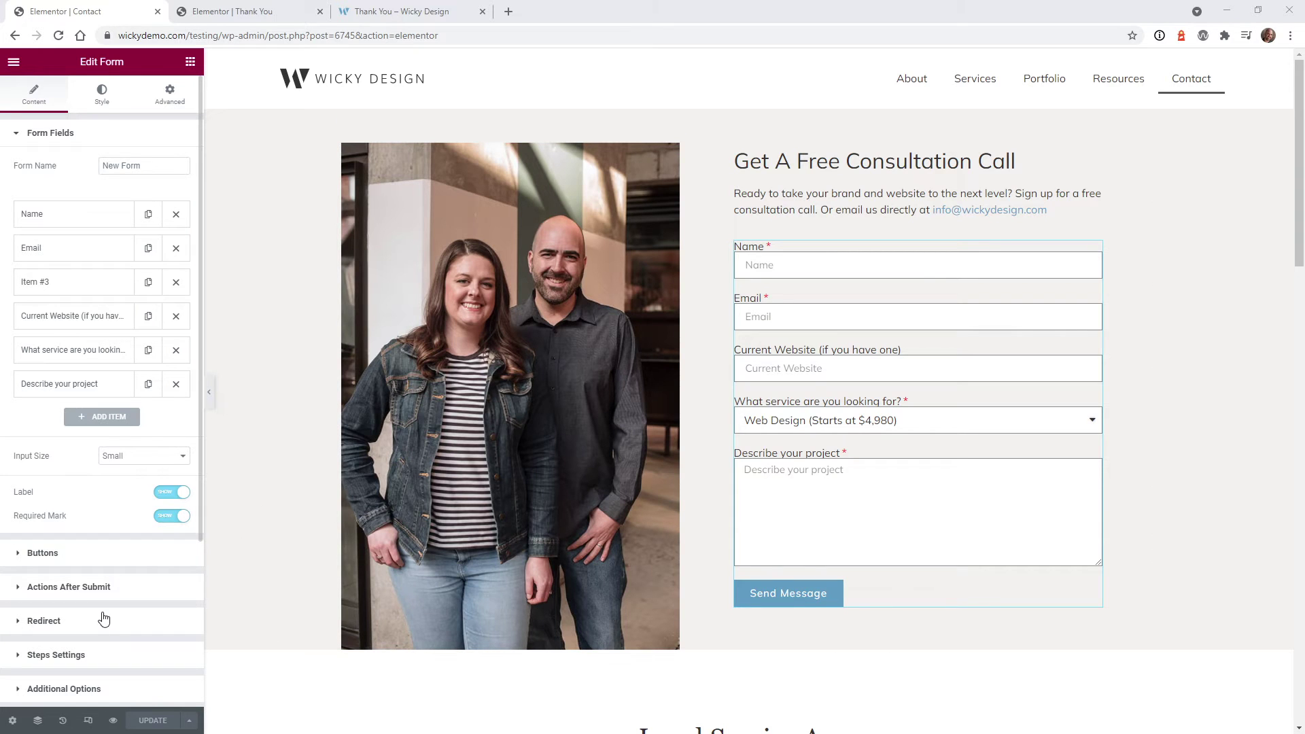
pyautogui.click(350, 13)
pyautogui.moveTo(300, 35); pyautogui.dragTo(584, 37)
pyautogui.click(70, 9)
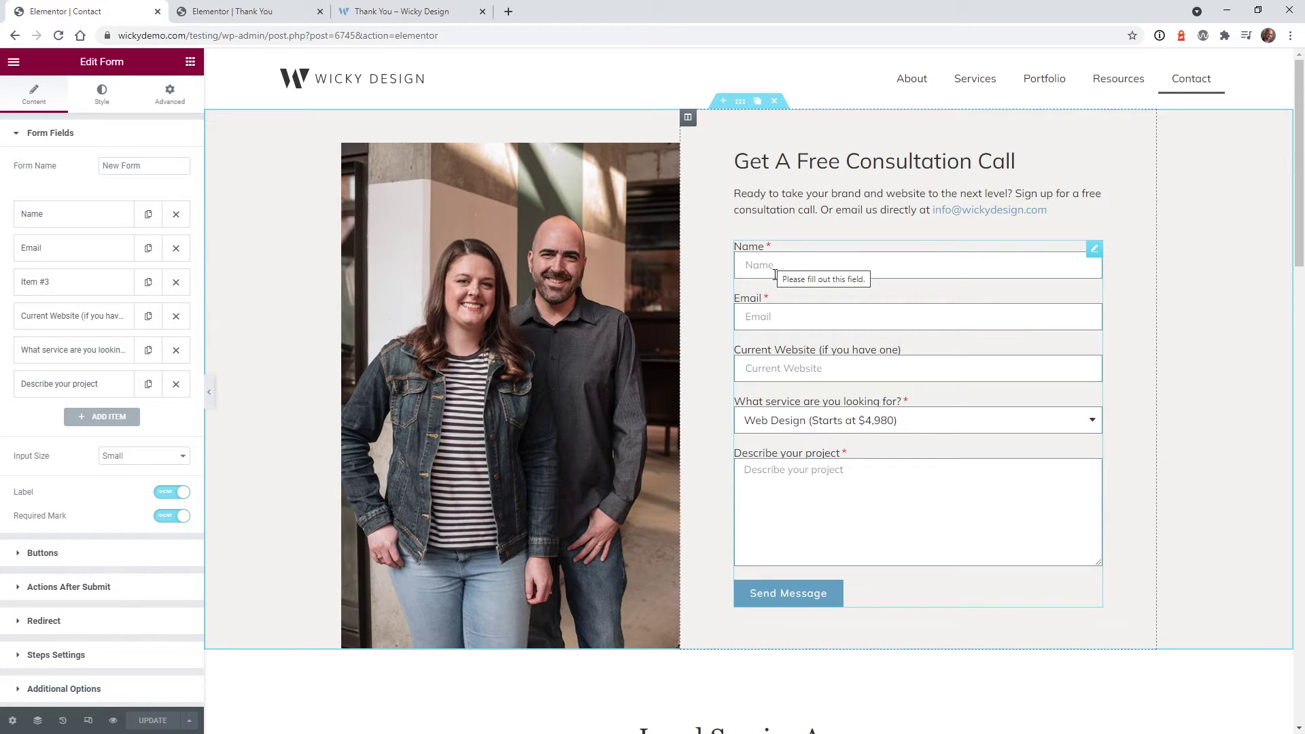
pyautogui.click(50, 223)
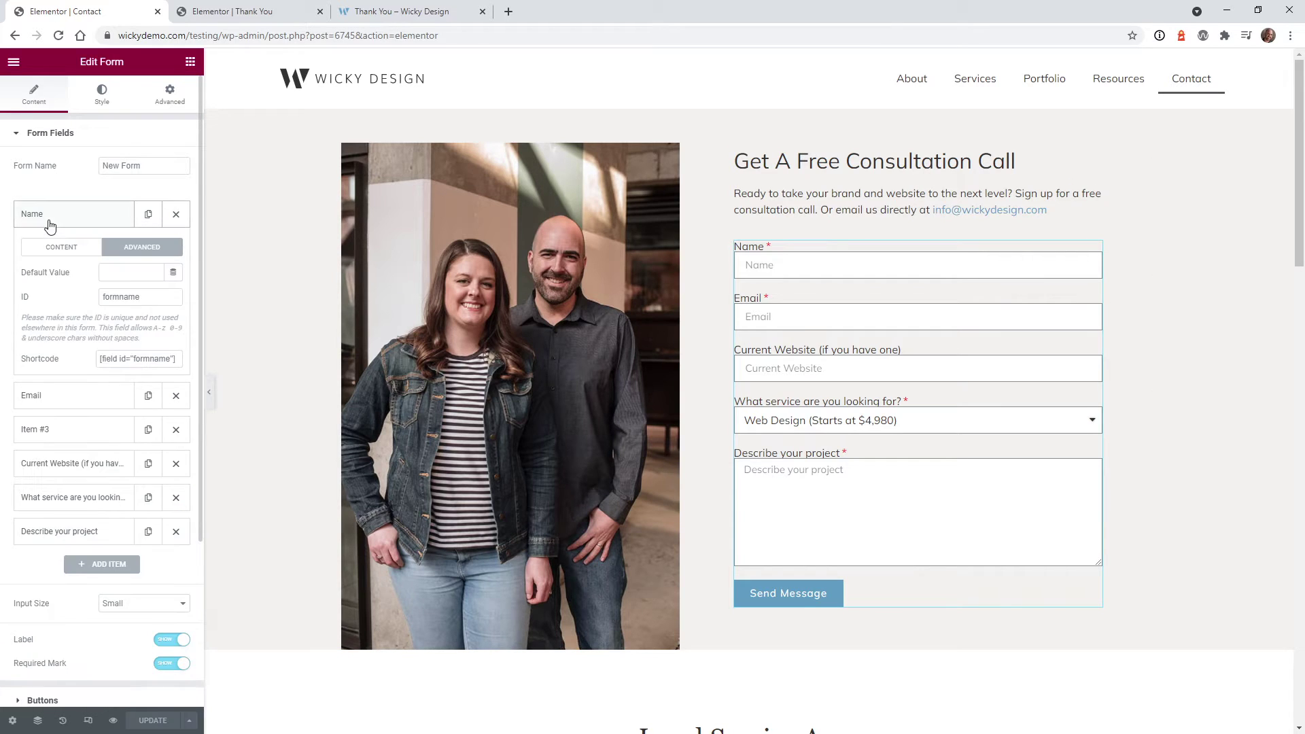
pyautogui.click(139, 255)
pyautogui.click(148, 298)
pyautogui.doubleClick(149, 298)
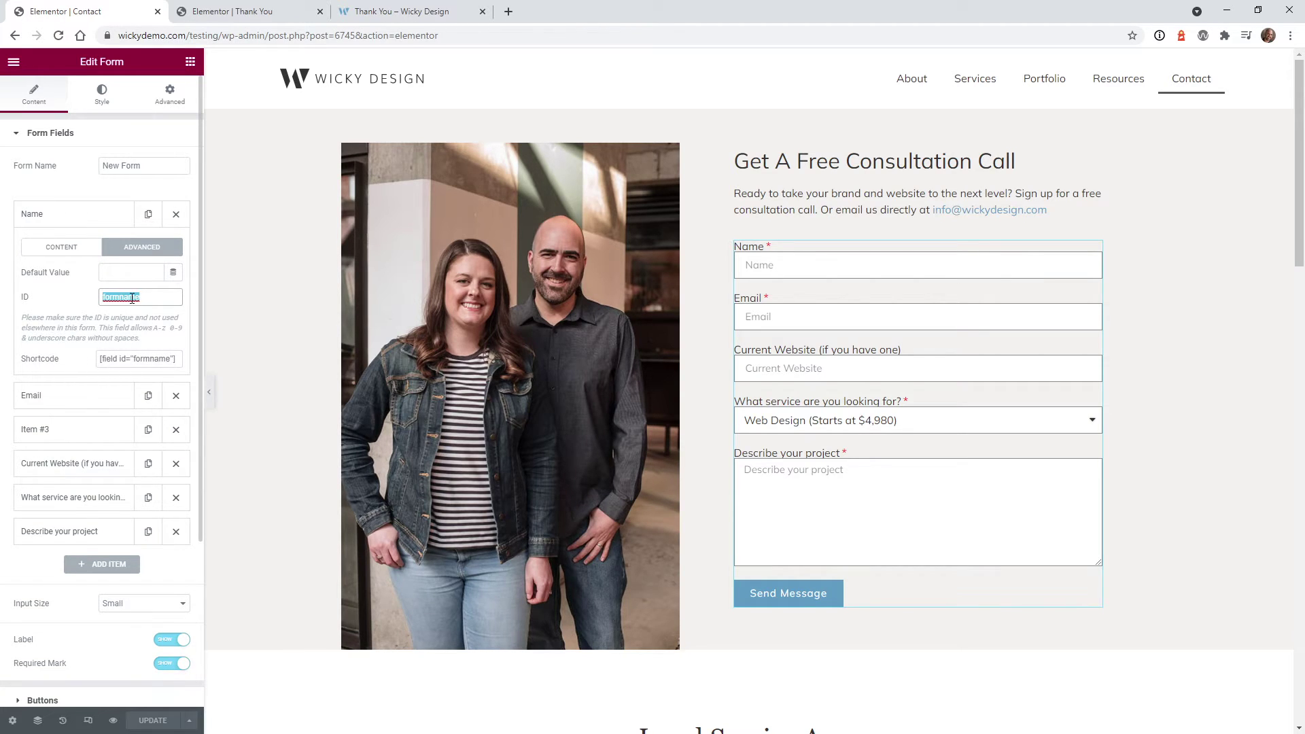
pyautogui.click(161, 359)
pyautogui.click(68, 398)
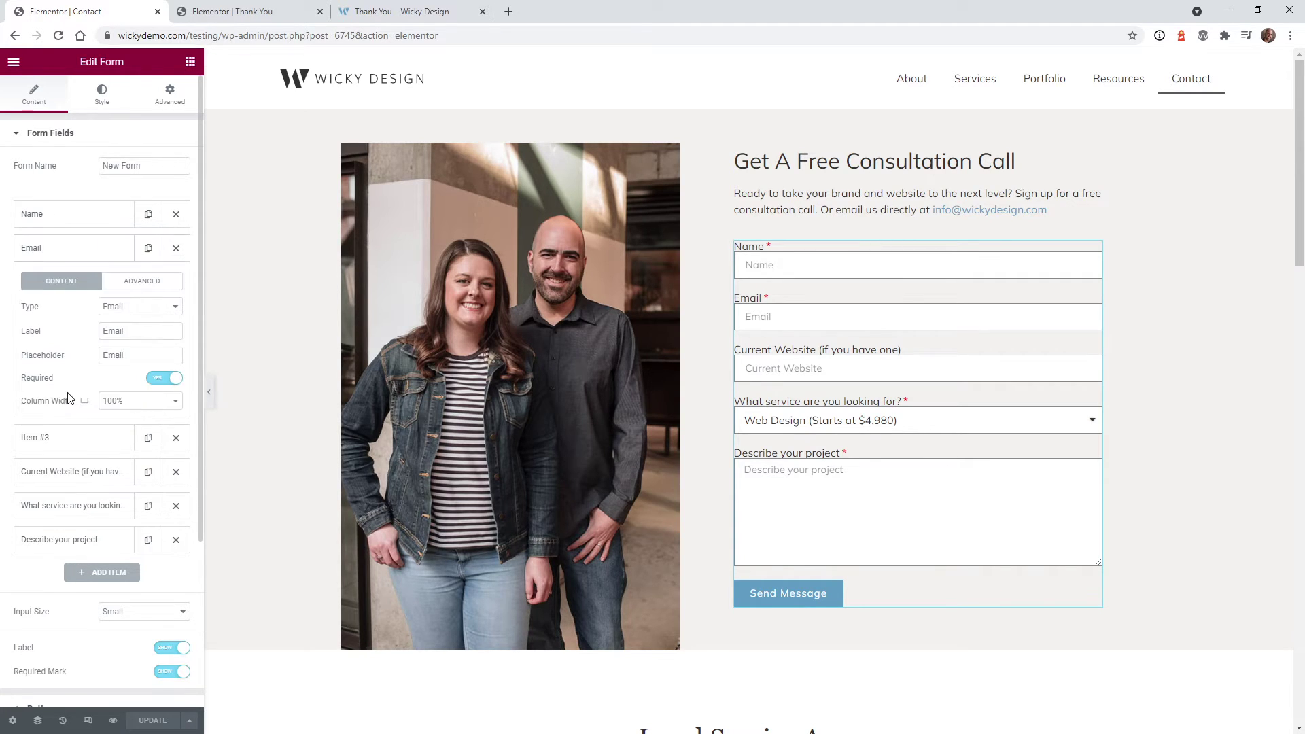
pyautogui.click(133, 282)
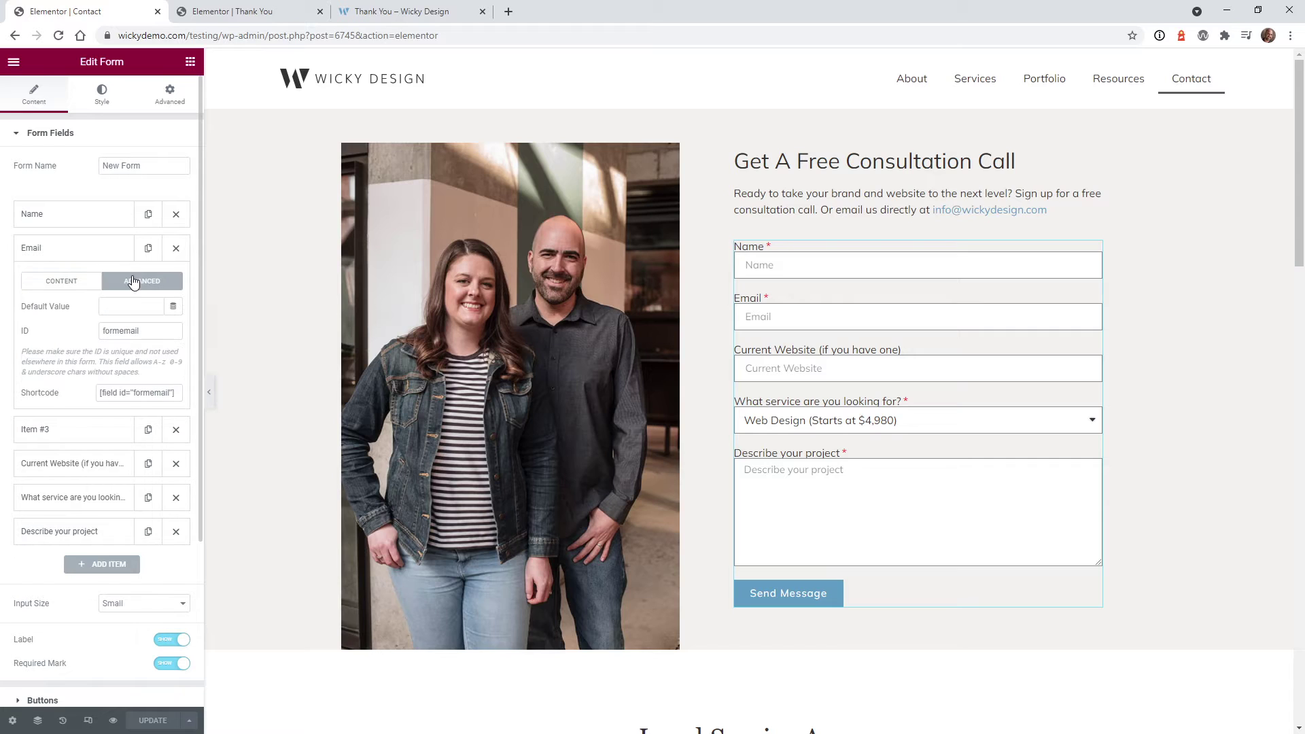
pyautogui.click(106, 332)
pyautogui.click(141, 391)
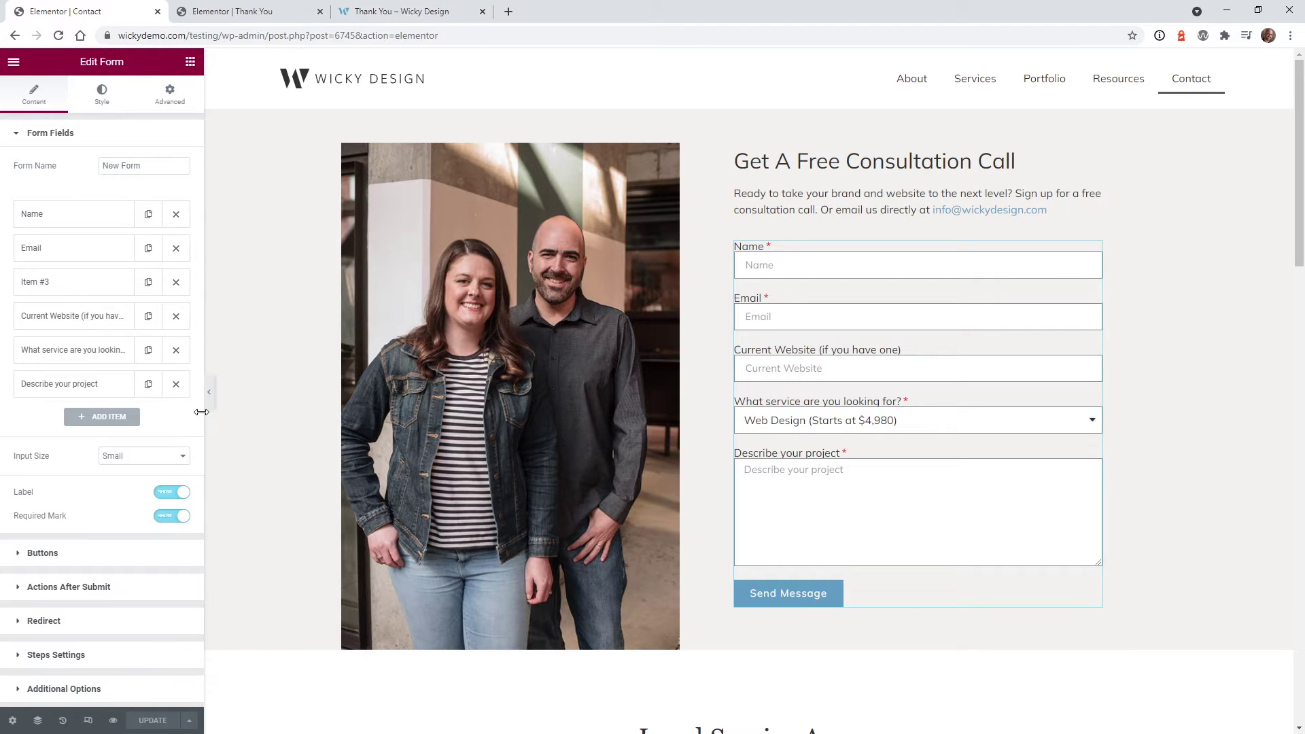
# Widen the panel and review the form's Actions After Submit and Redirect settings
pyautogui.moveTo(204, 408); pyautogui.dragTo(461, 412)
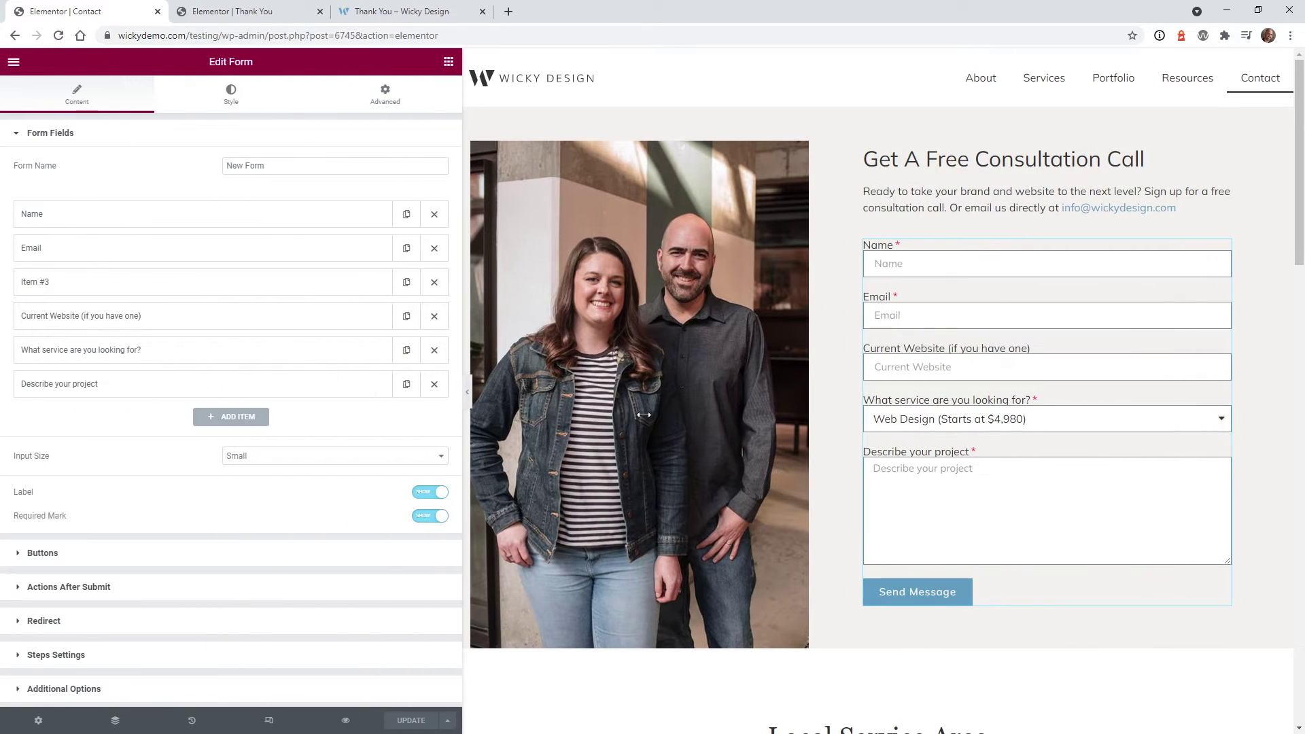
pyautogui.click(55, 591)
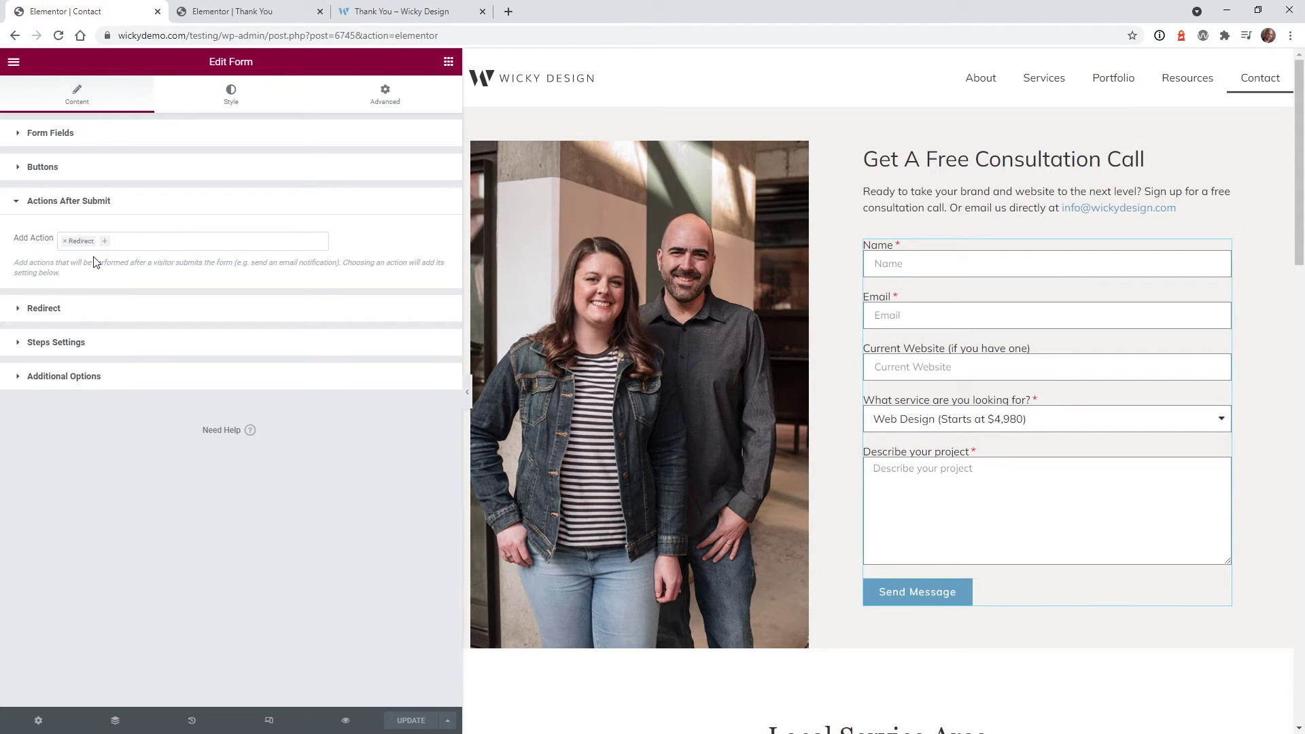
pyautogui.click(120, 243)
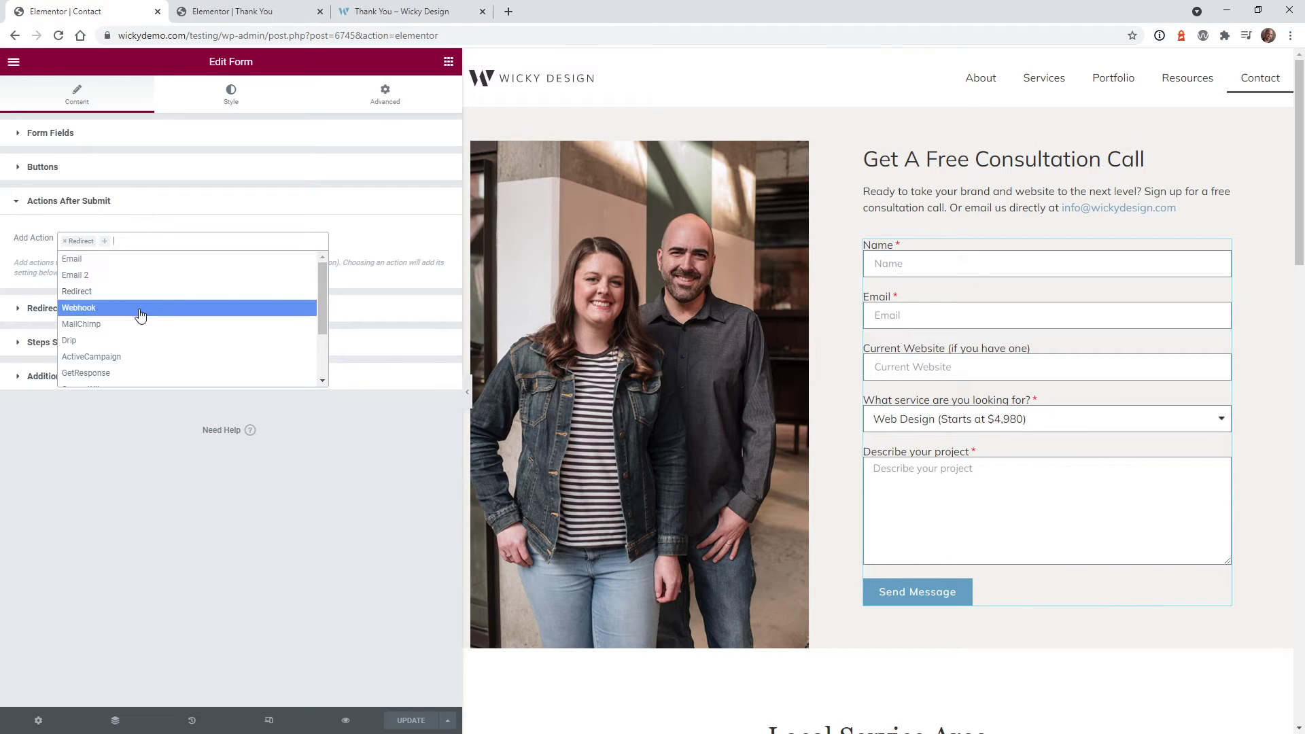
pyautogui.click(76, 277)
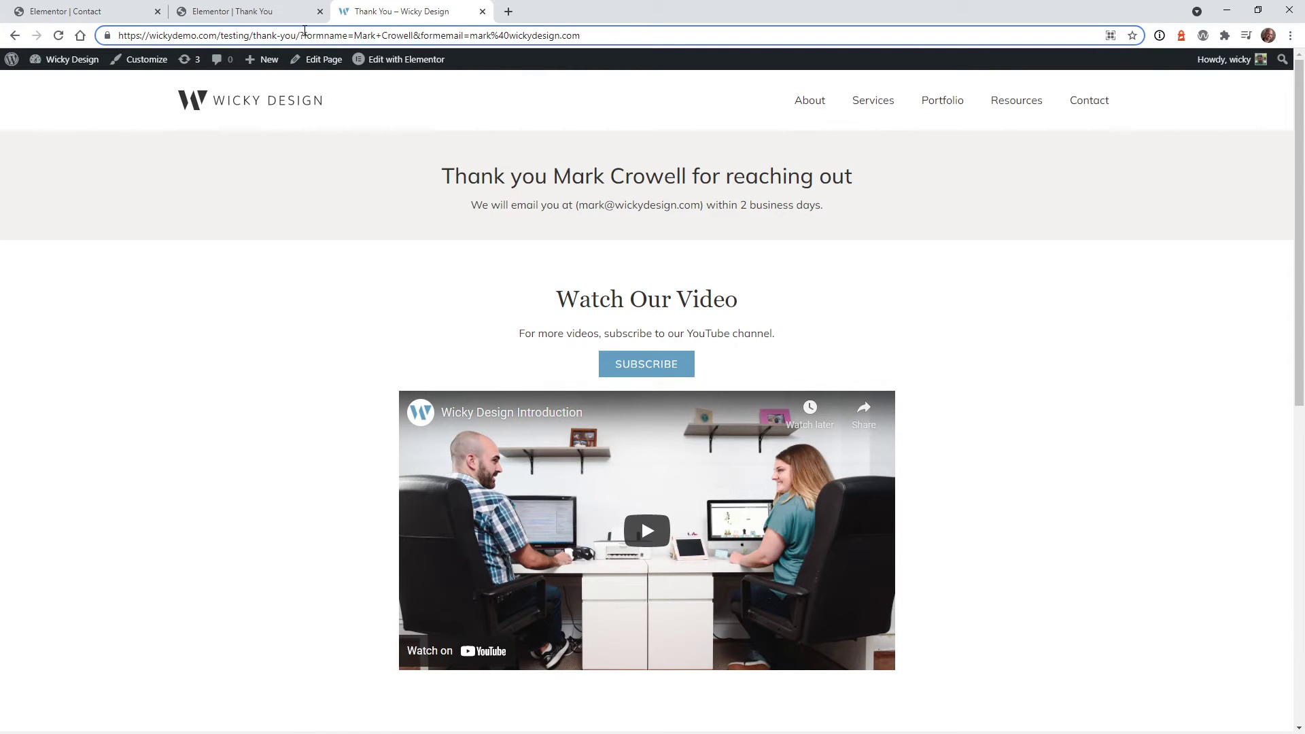
# Append &formemail=[field id="formemail"] to the form's Redirect To URL after formname
pyautogui.moveTo(299, 35); pyautogui.dragTo(581, 36)
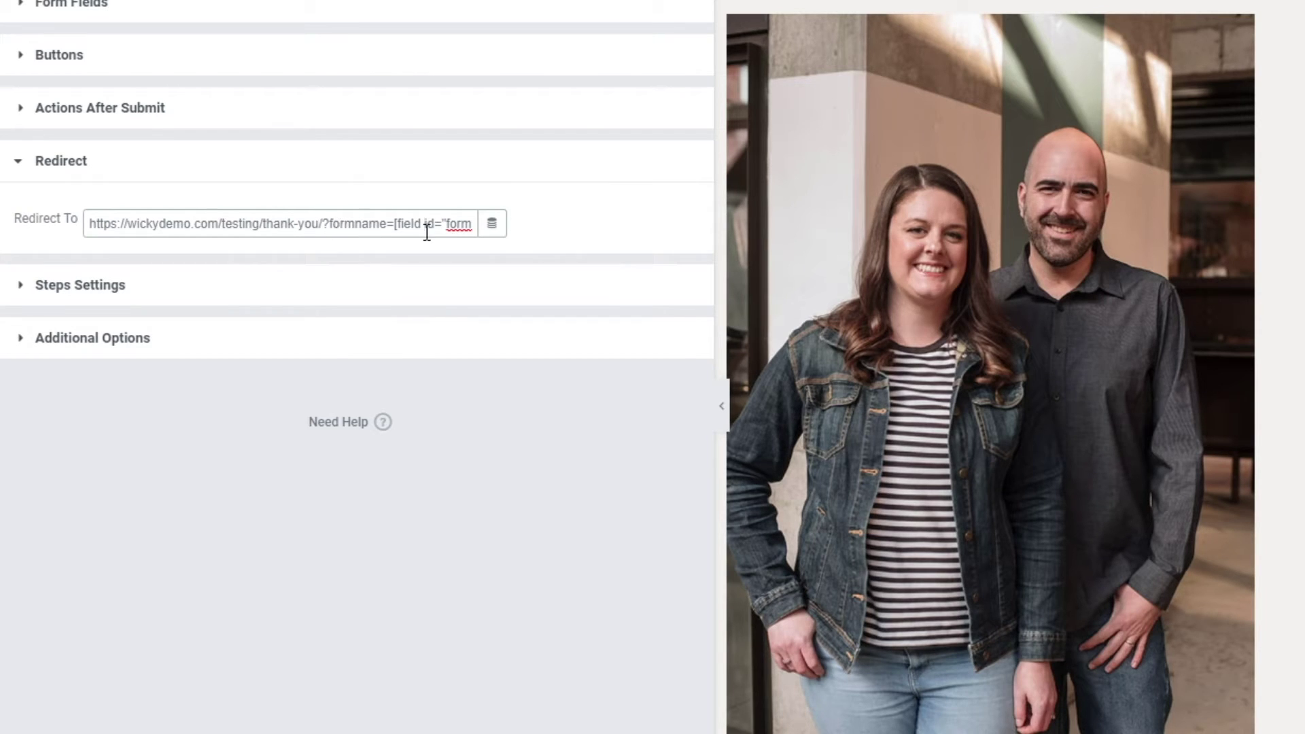
pyautogui.press('Right')
pyautogui.press('Right')
pyautogui.press('Right')
pyautogui.press('Right')
pyautogui.press('Right')
pyautogui.press('Right')
pyautogui.press('Right')
pyautogui.press('Right')
pyautogui.press('Right')
pyautogui.press('Right')
pyautogui.press('Right')
pyautogui.press('Right')
pyautogui.press('Right')
pyautogui.press('Right')
pyautogui.press('Right')
pyautogui.press('Right')
pyautogui.press('Right')
pyautogui.press('Right')
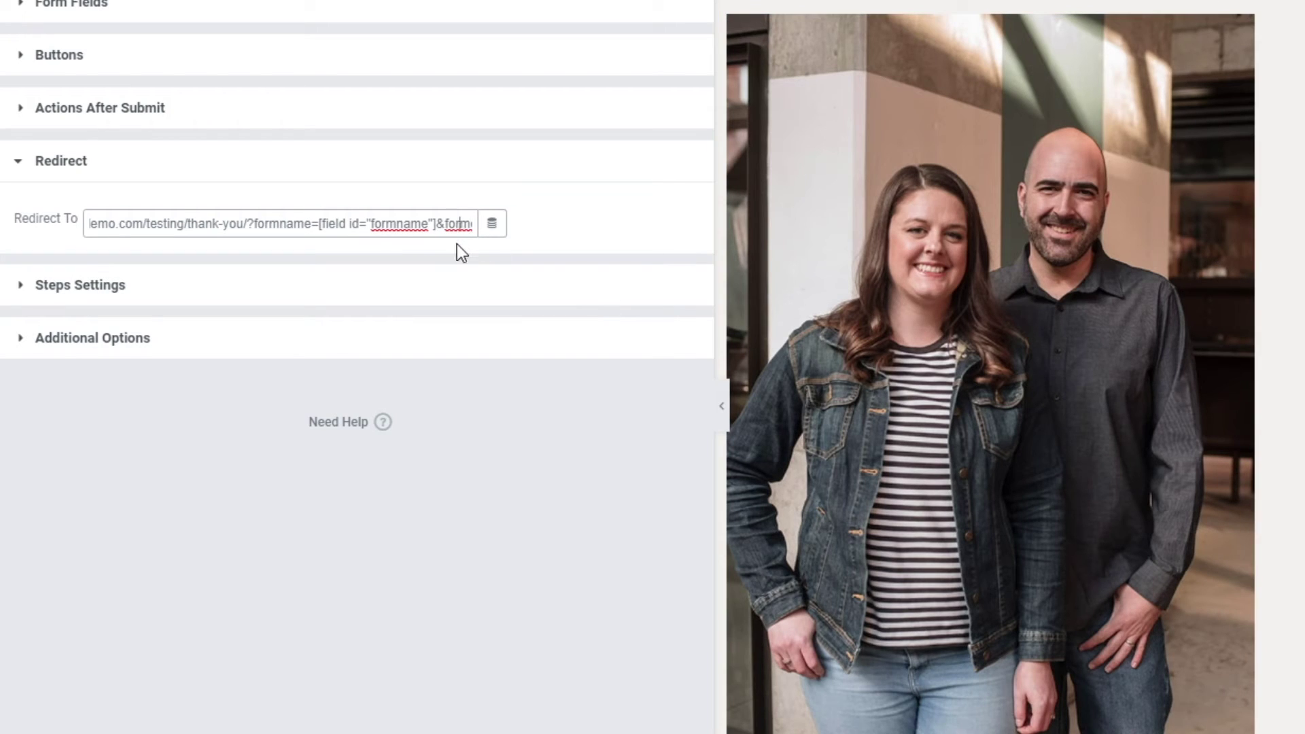
pyautogui.press('Right')
pyautogui.press('Right')
pyautogui.press('Right')
pyautogui.press('Right')
pyautogui.press('Right')
pyautogui.press('Right')
pyautogui.press('Right')
pyautogui.press('Right')
pyautogui.press('Right')
pyautogui.press('Right')
pyautogui.press('Right')
pyautogui.press('Right')
pyautogui.press('Right')
pyautogui.press('Right')
pyautogui.press('Right')
pyautogui.press('Right')
pyautogui.press('Right')
pyautogui.press('Right')
pyautogui.press('Right')
pyautogui.press('Right')
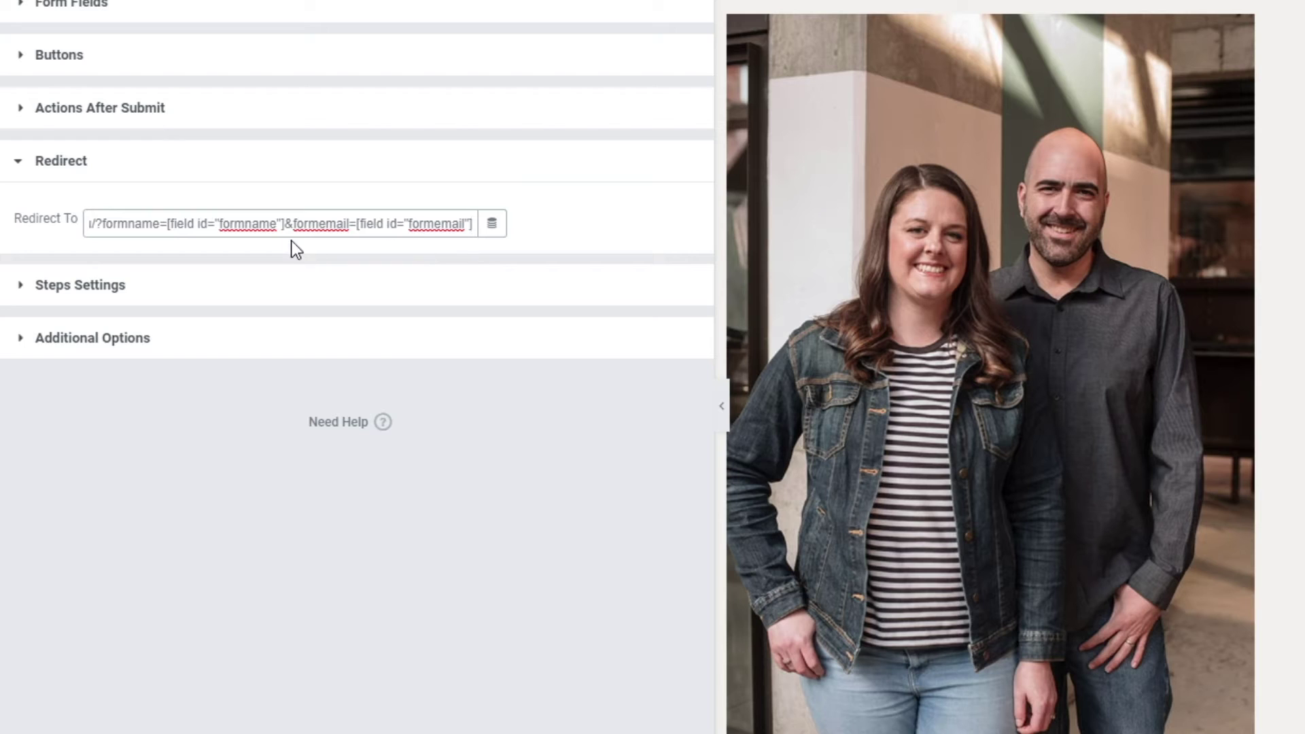
pyautogui.moveTo(285, 223); pyautogui.dragTo(295, 226)
pyautogui.click(318, 223)
pyautogui.click(520, 671)
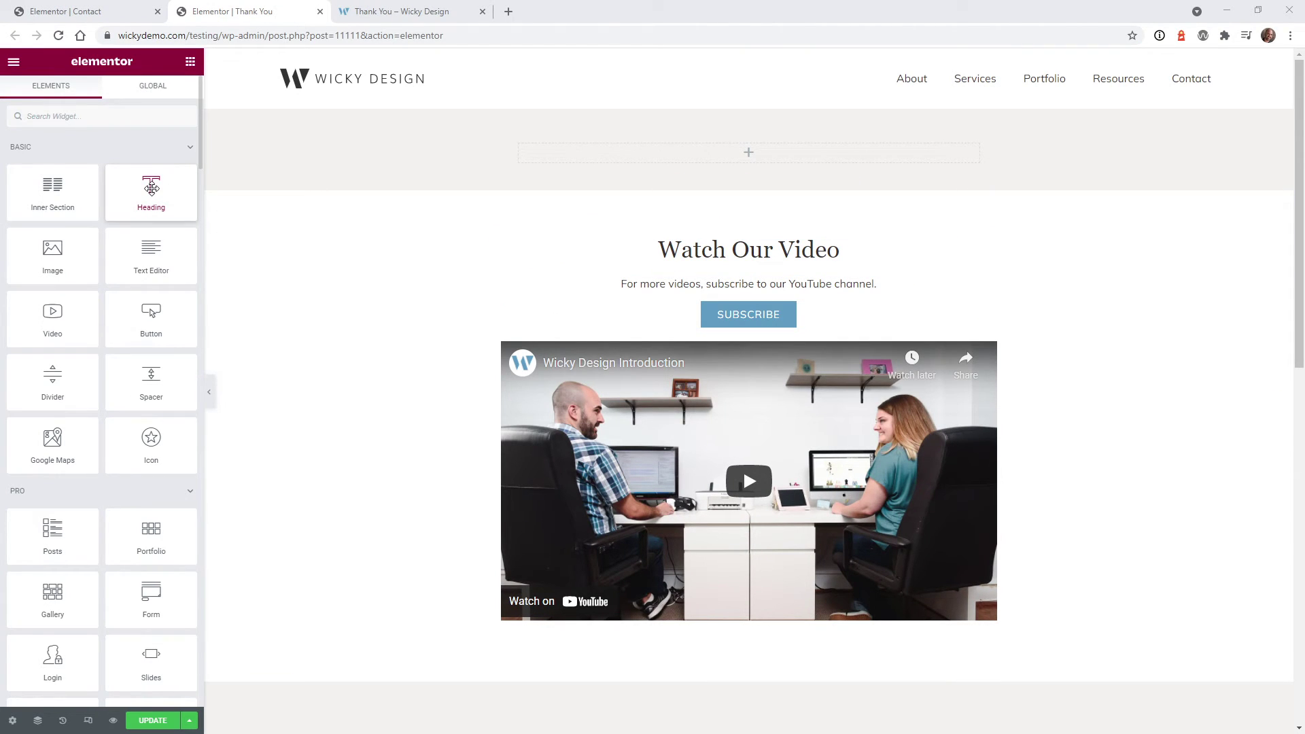
# Add a Heading to the top section with its title set to the Request Parameter tag
pyautogui.moveTo(151, 188); pyautogui.dragTo(640, 154)
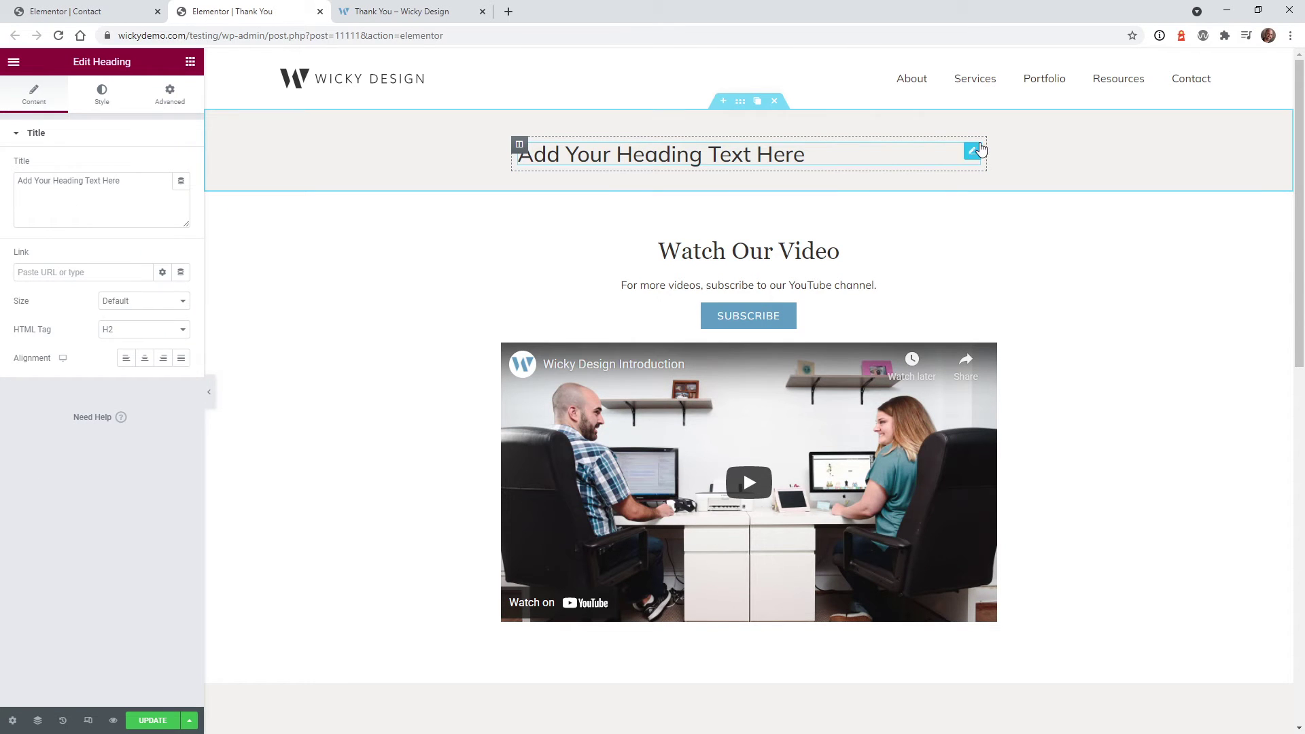
pyautogui.click(68, 11)
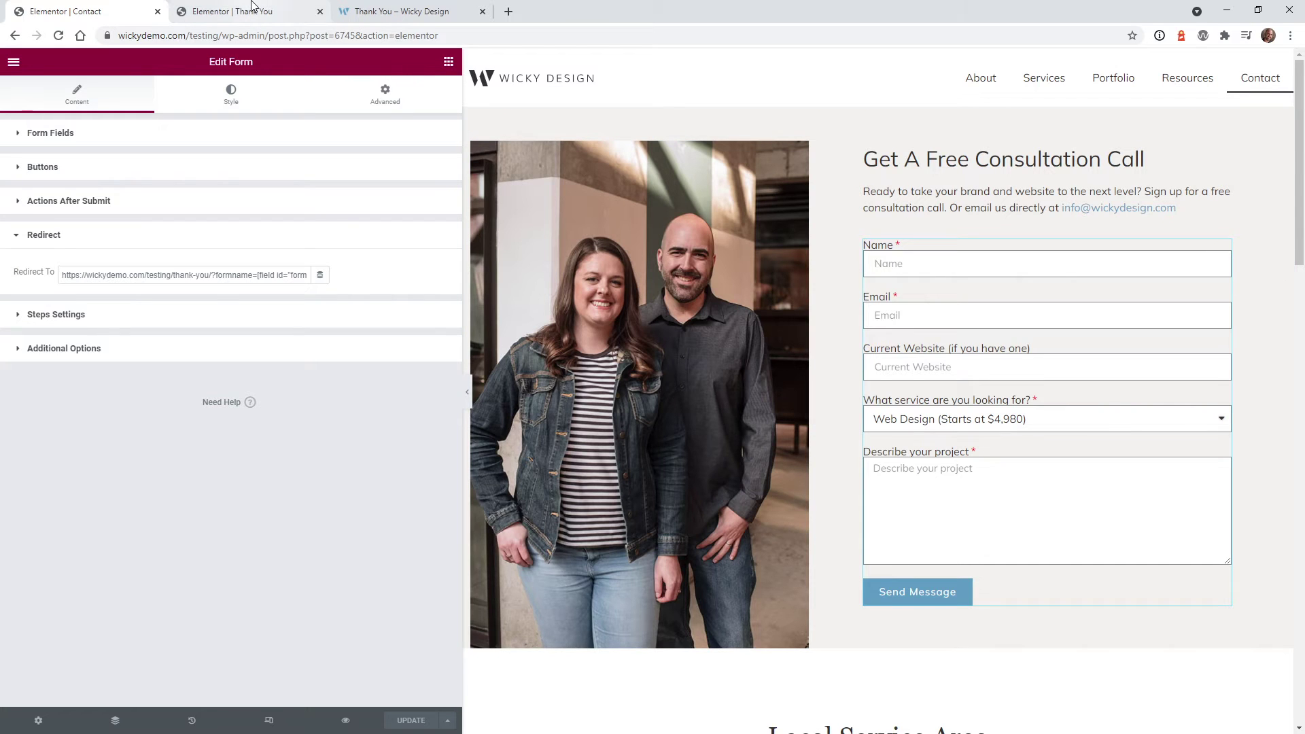
pyautogui.click(253, 6)
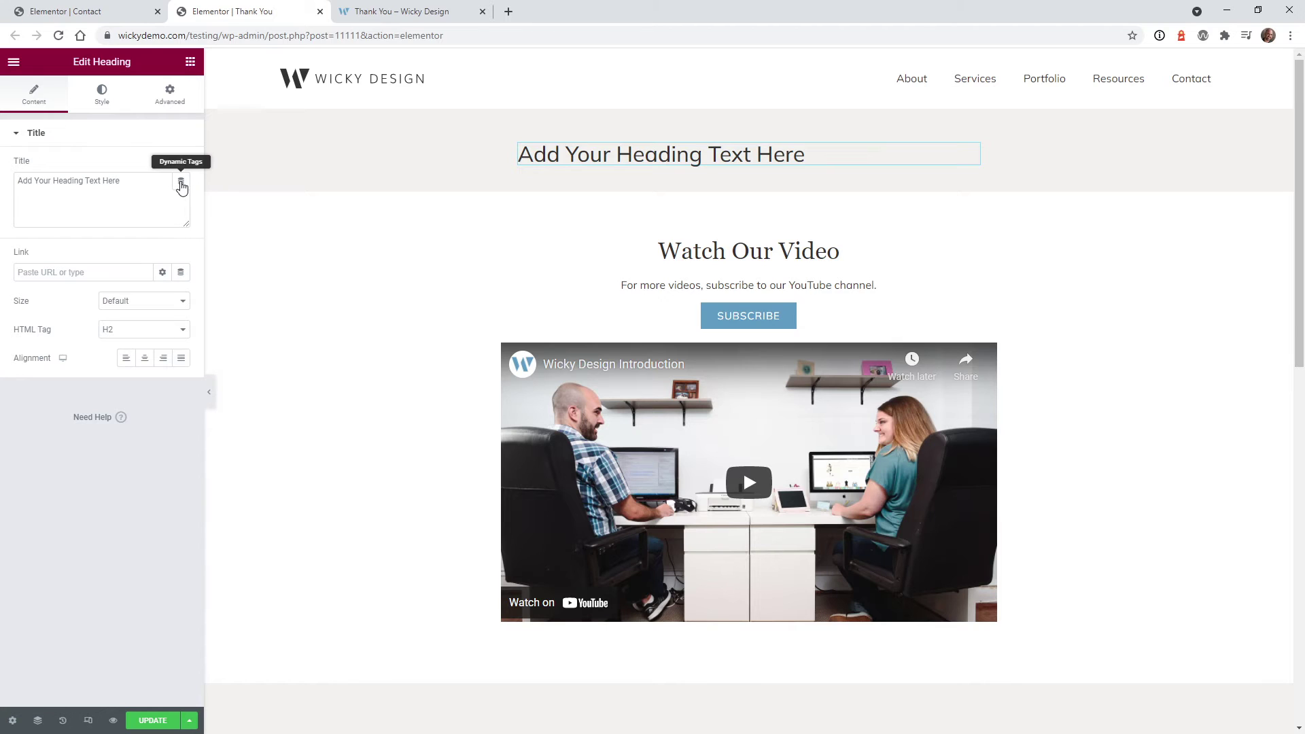
pyautogui.click(182, 188)
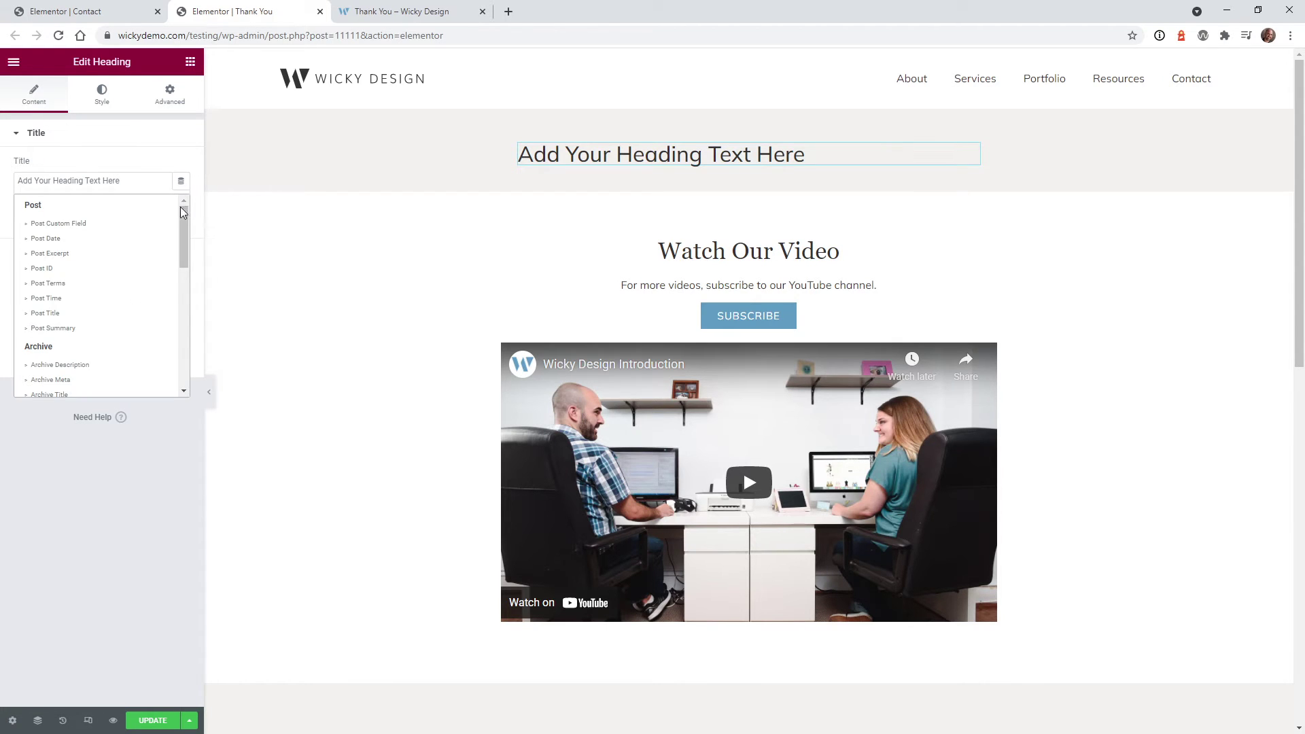
pyautogui.moveTo(181, 207); pyautogui.dragTo(184, 266)
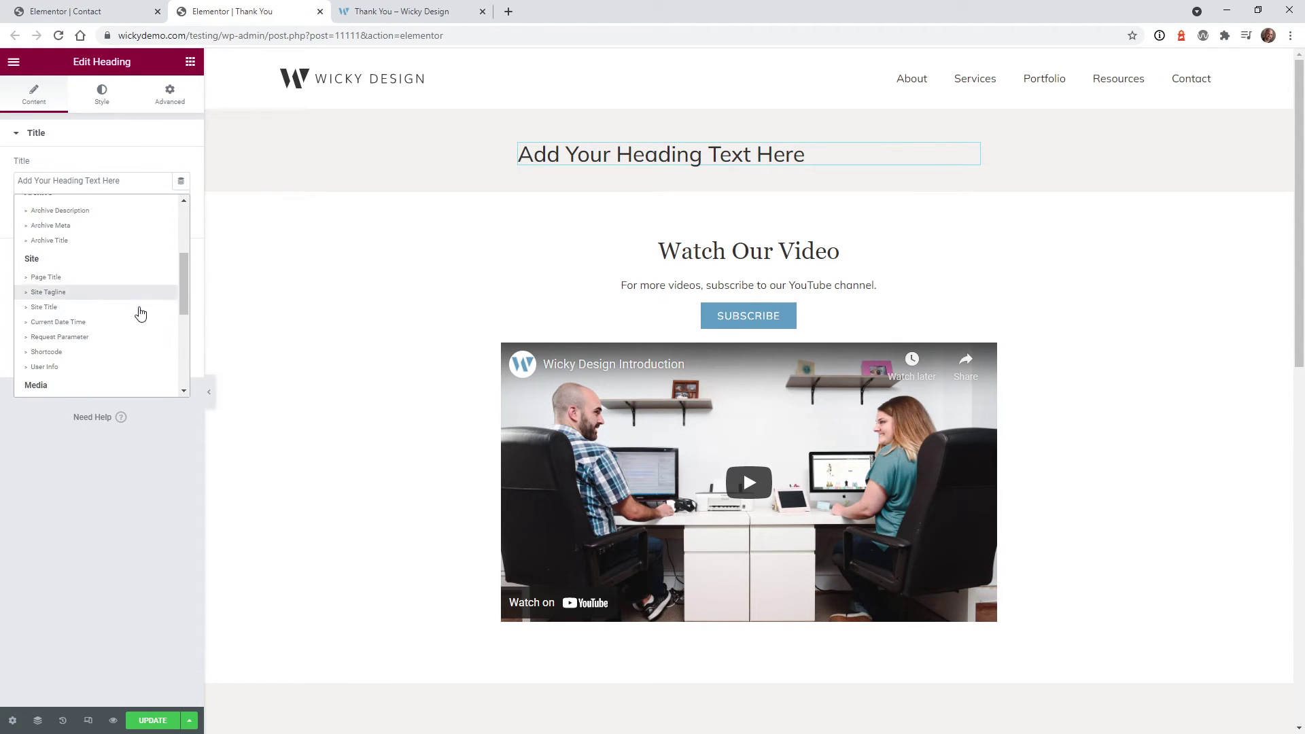
pyautogui.click(97, 336)
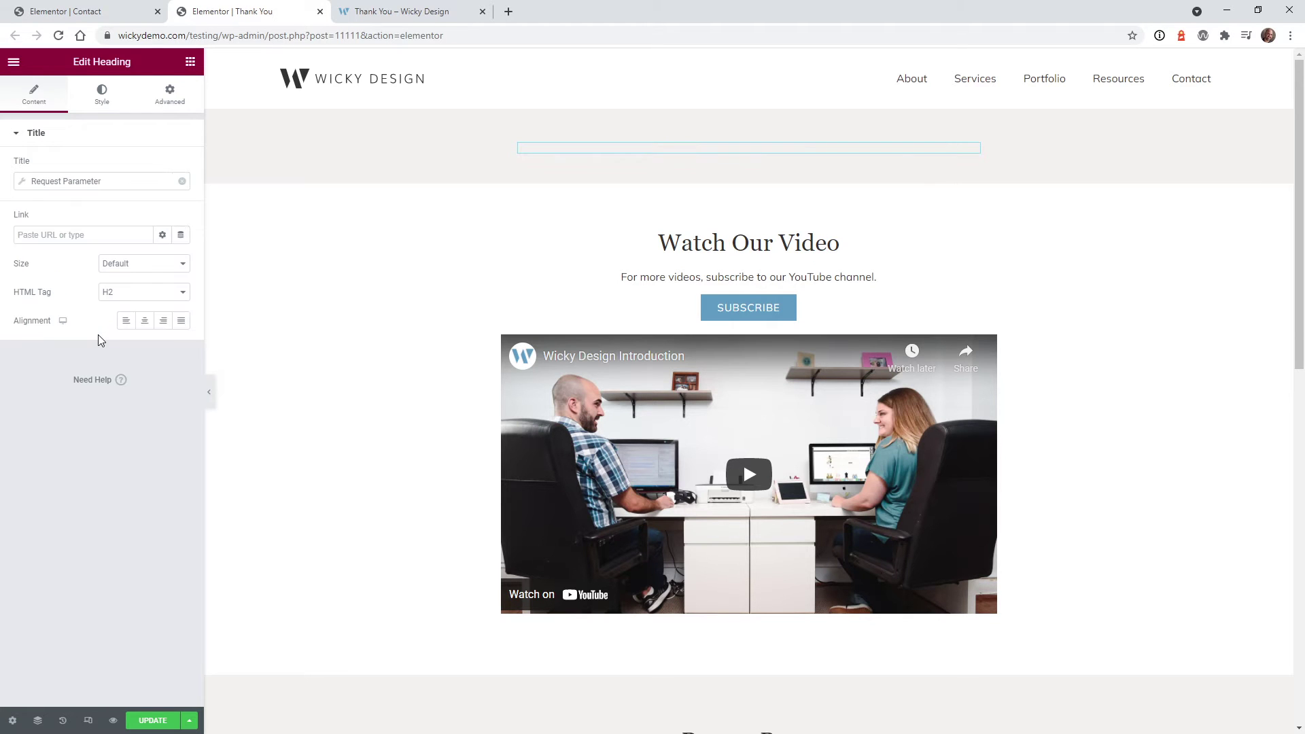
pyautogui.click(88, 14)
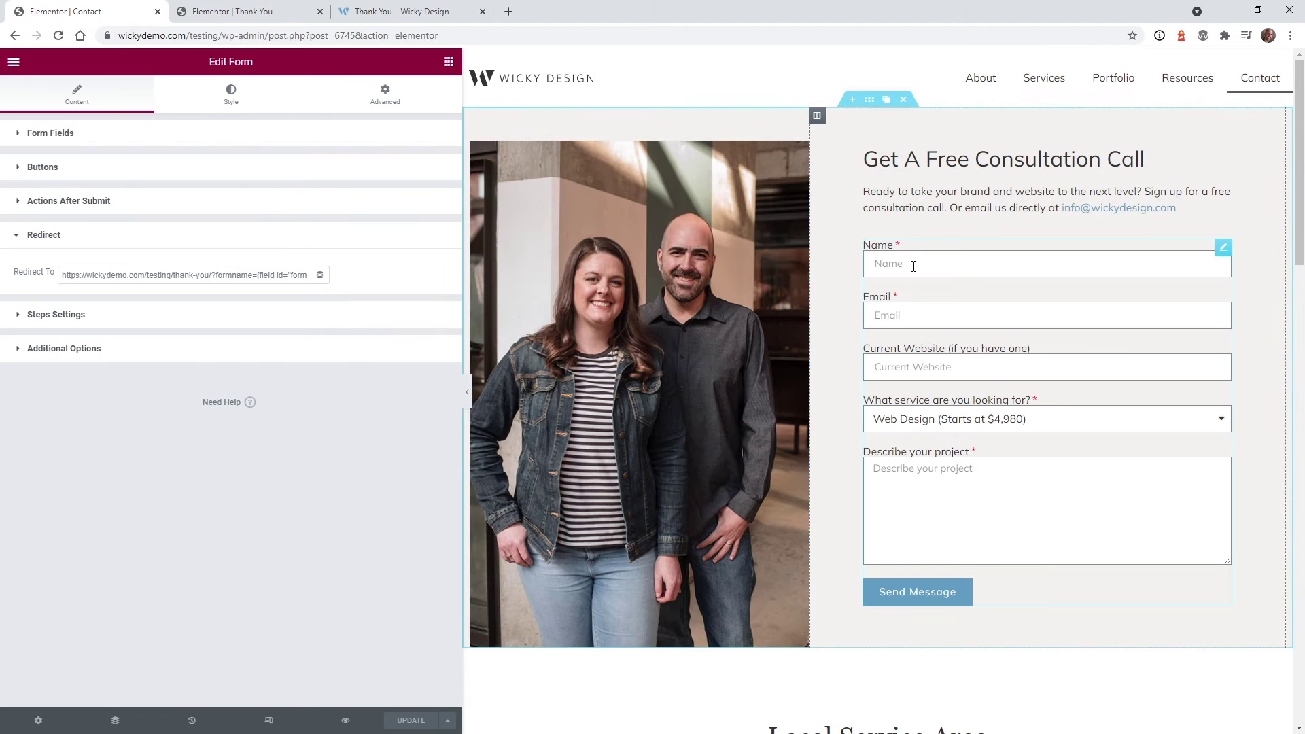
pyautogui.click(284, 6)
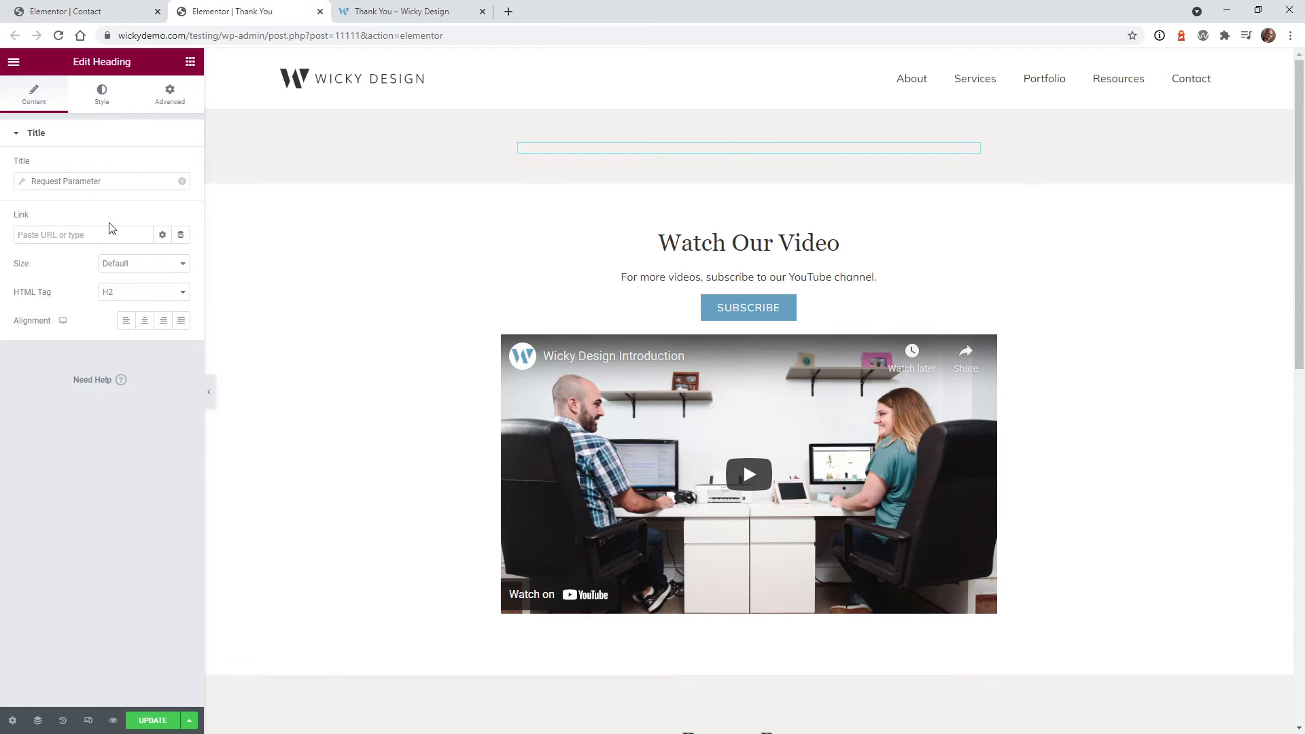
# Set the tag's parameter name to formname and update the page
pyautogui.click(90, 181)
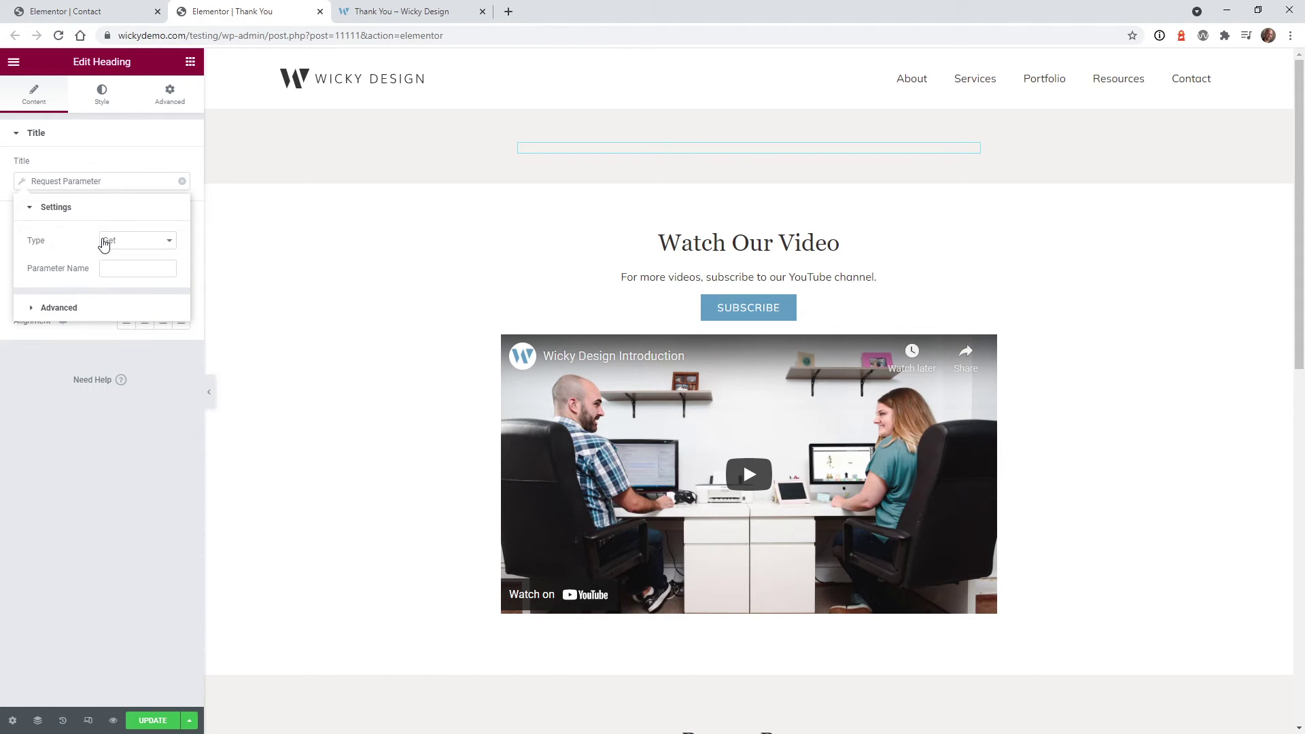
pyautogui.click(123, 269)
pyautogui.write('formname')
pyautogui.click(108, 518)
pyautogui.click(66, 10)
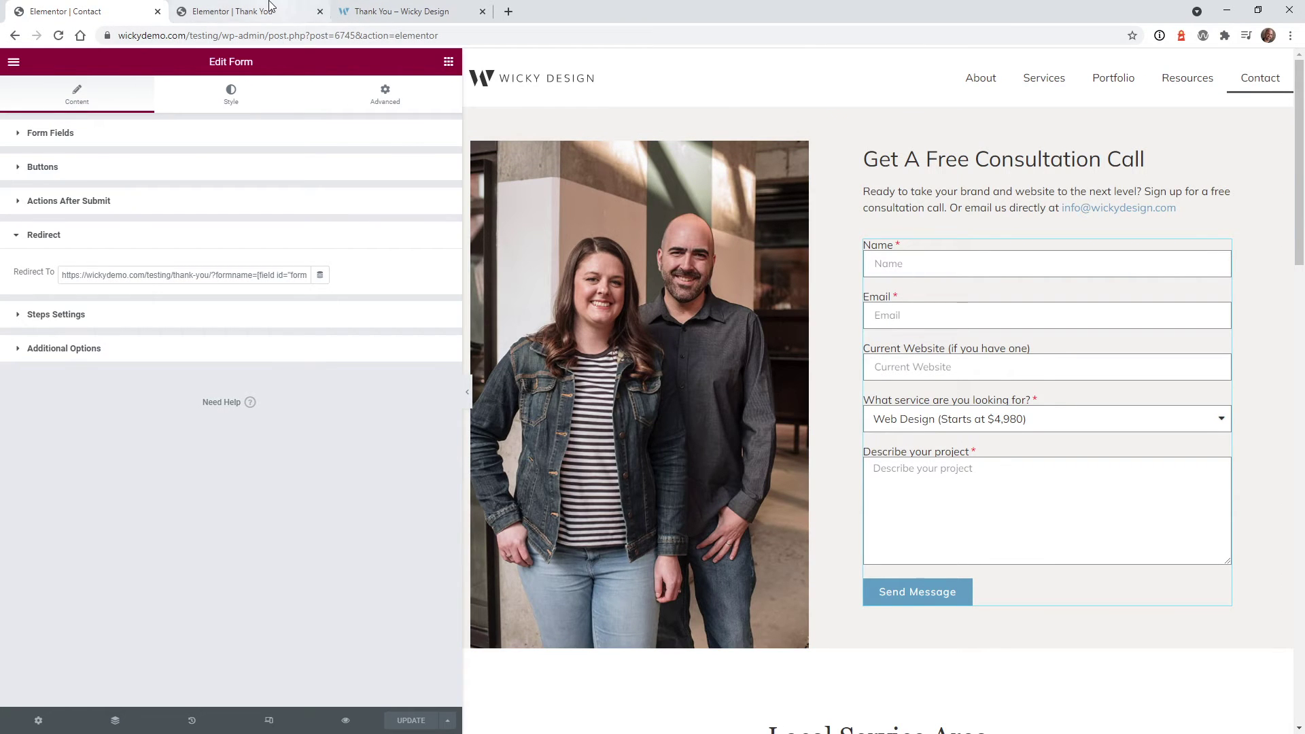
pyautogui.click(232, 11)
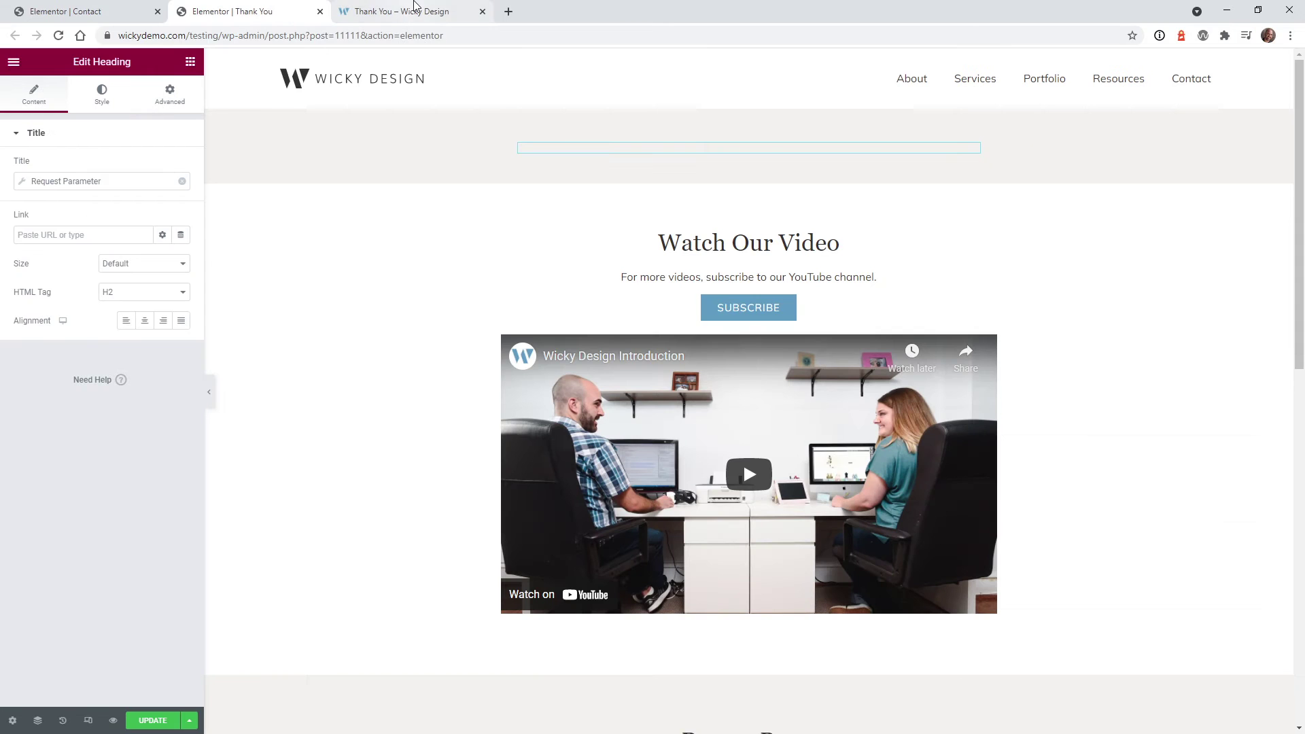
pyautogui.click(147, 725)
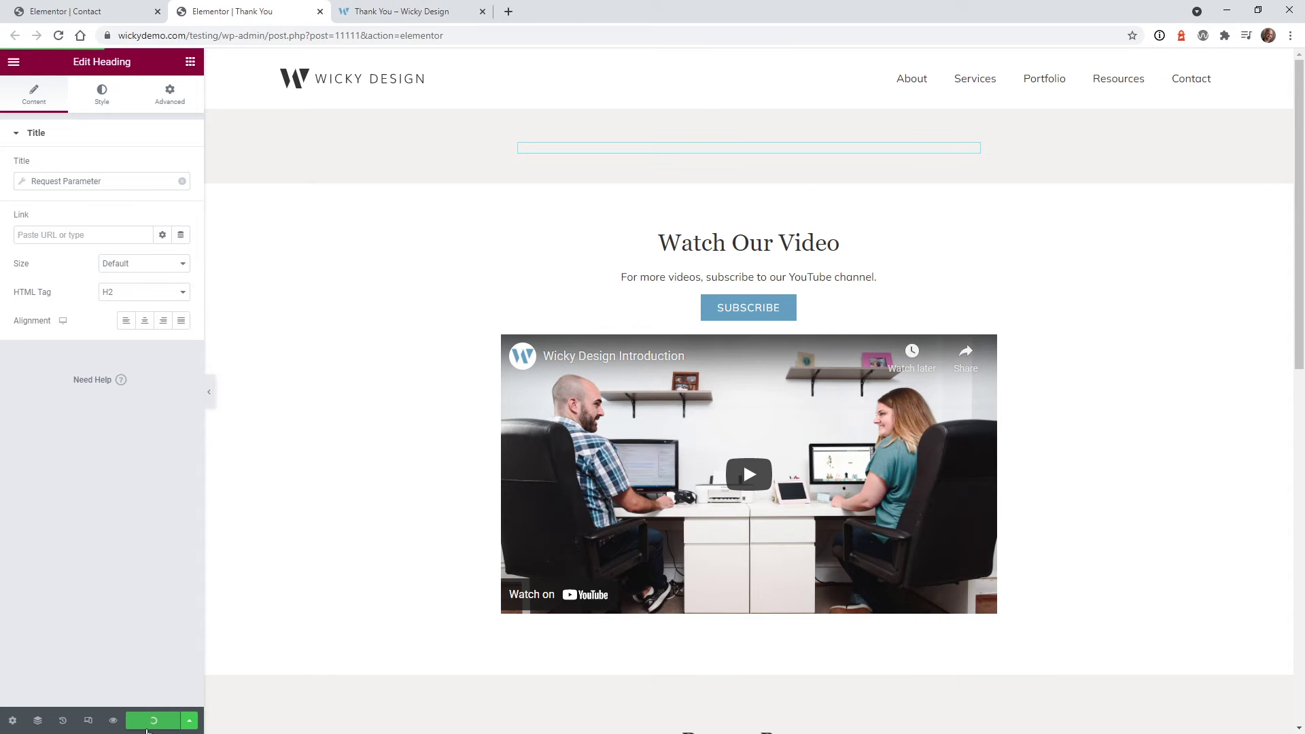
# Submit the live Contact form with a test name, email and the description 'msg'
pyautogui.click(417, 7)
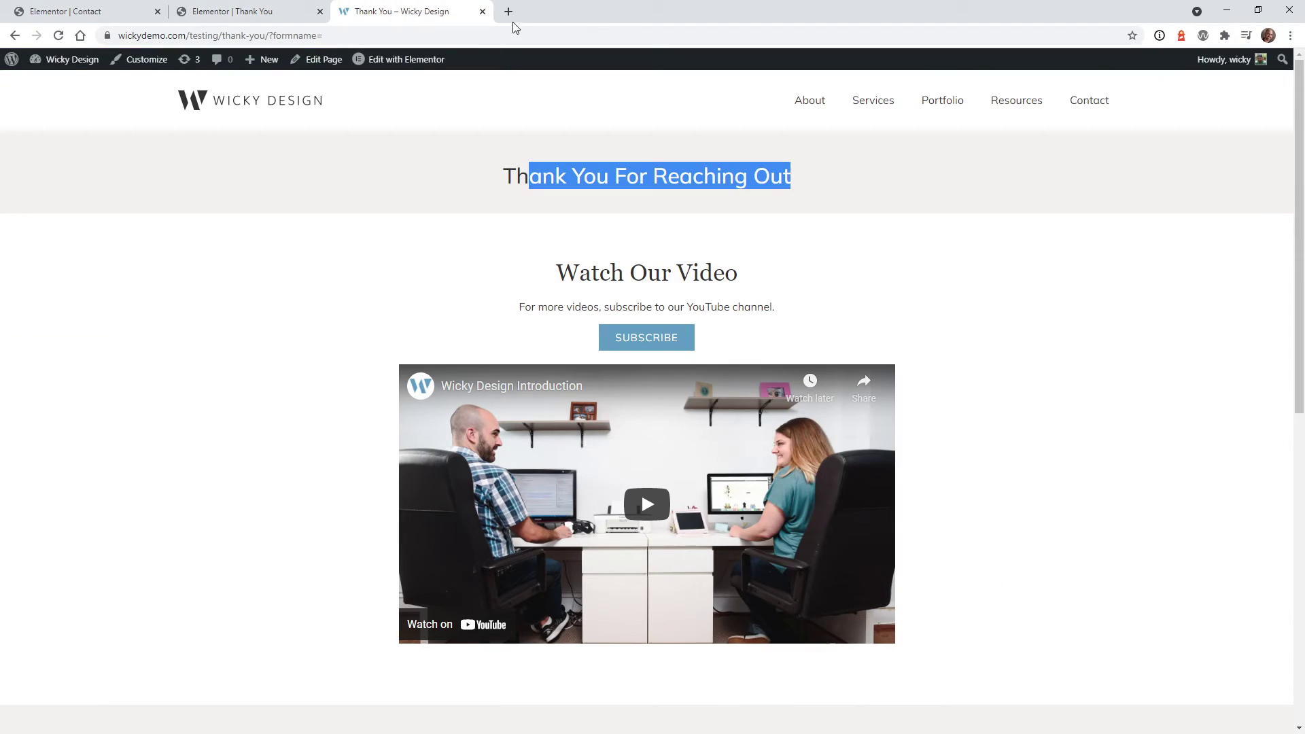
pyautogui.click(1078, 102)
pyautogui.click(699, 277)
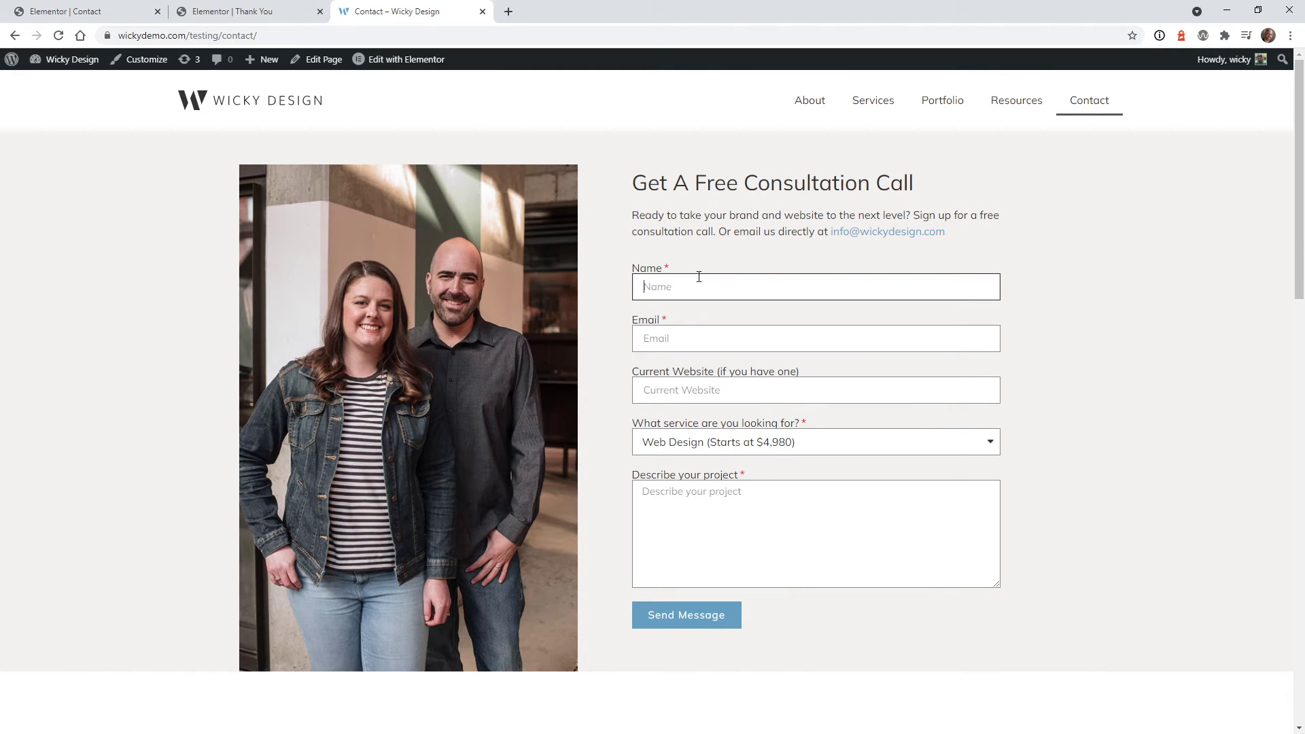
pyautogui.press('Tab')
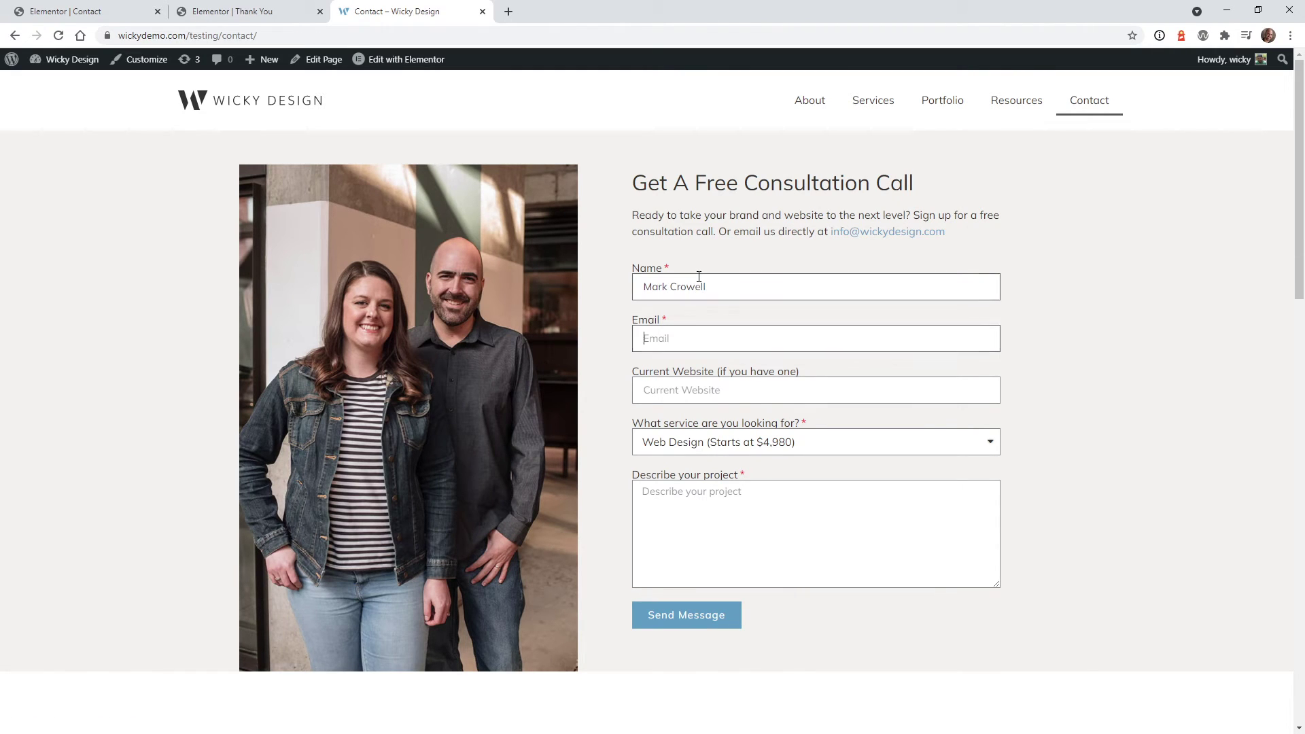
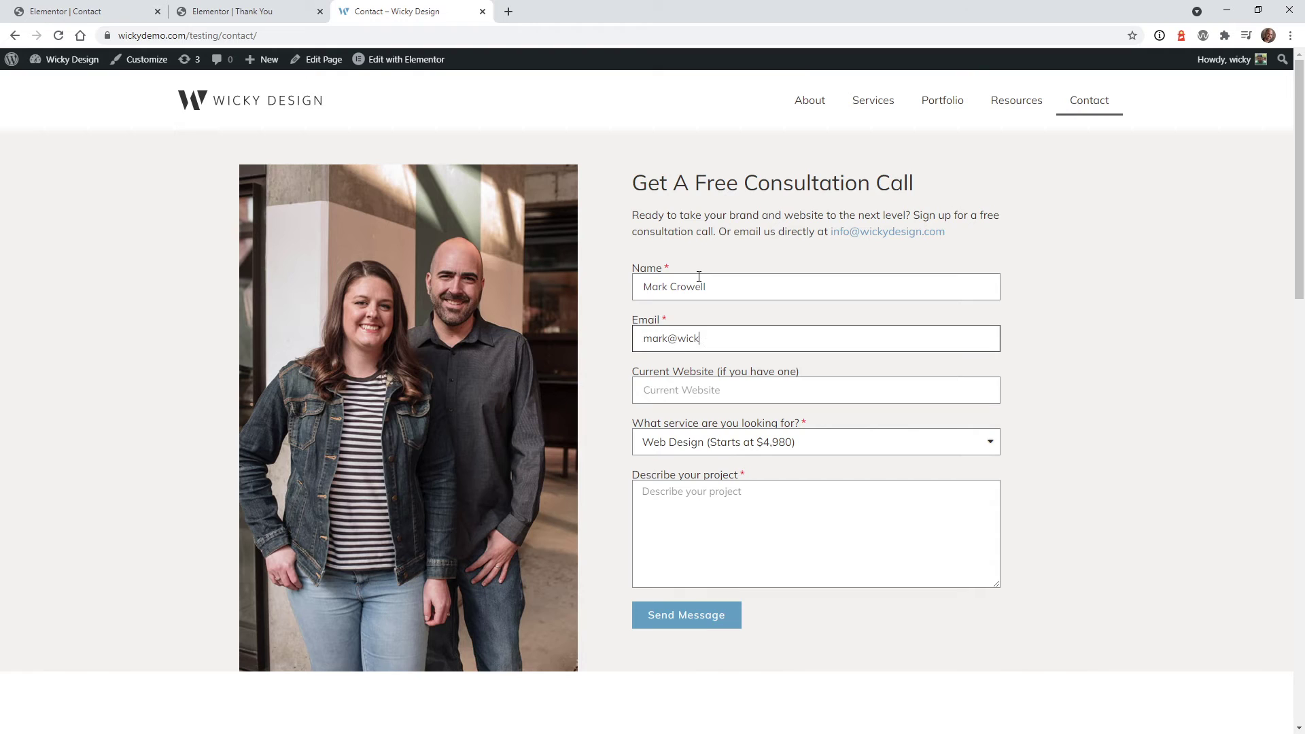
pyautogui.click(768, 516)
pyautogui.write('msg')
pyautogui.click(716, 618)
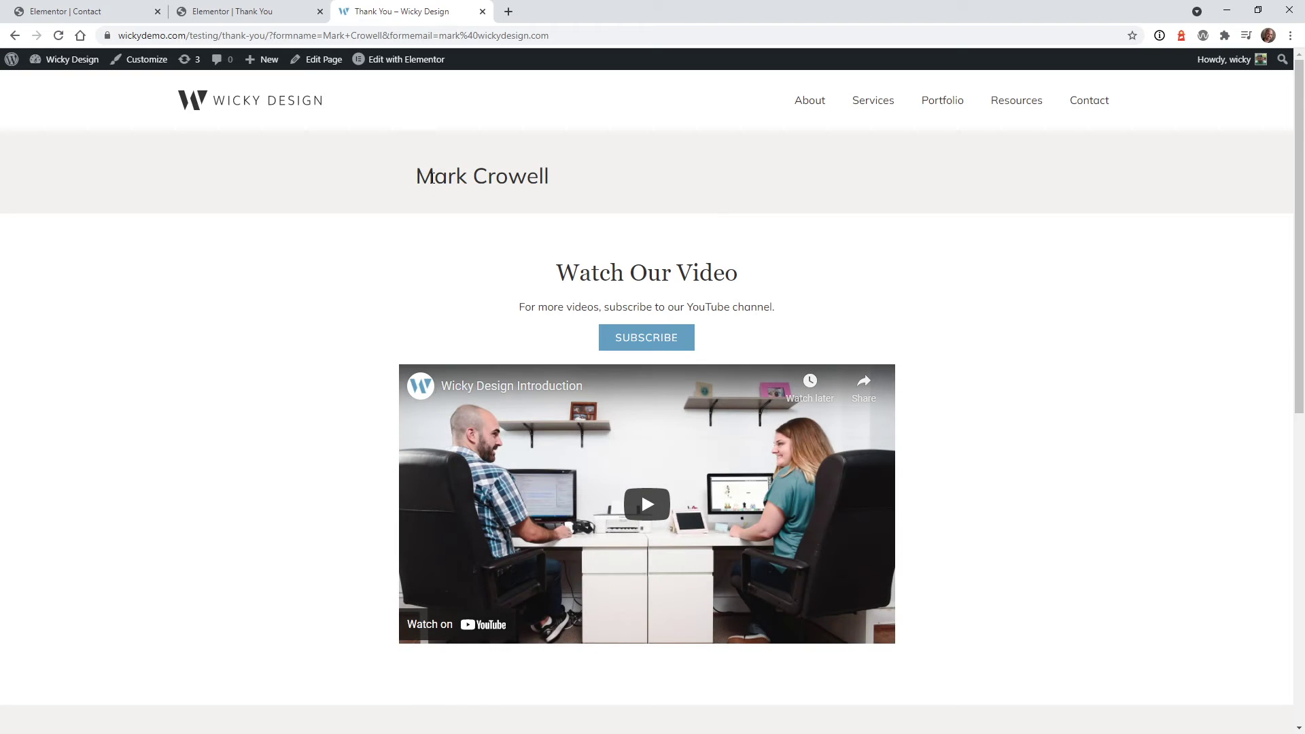
# Confirm the thank-you heading shows the submitted name, then return to the editor
pyautogui.moveTo(432, 178); pyautogui.dragTo(565, 204)
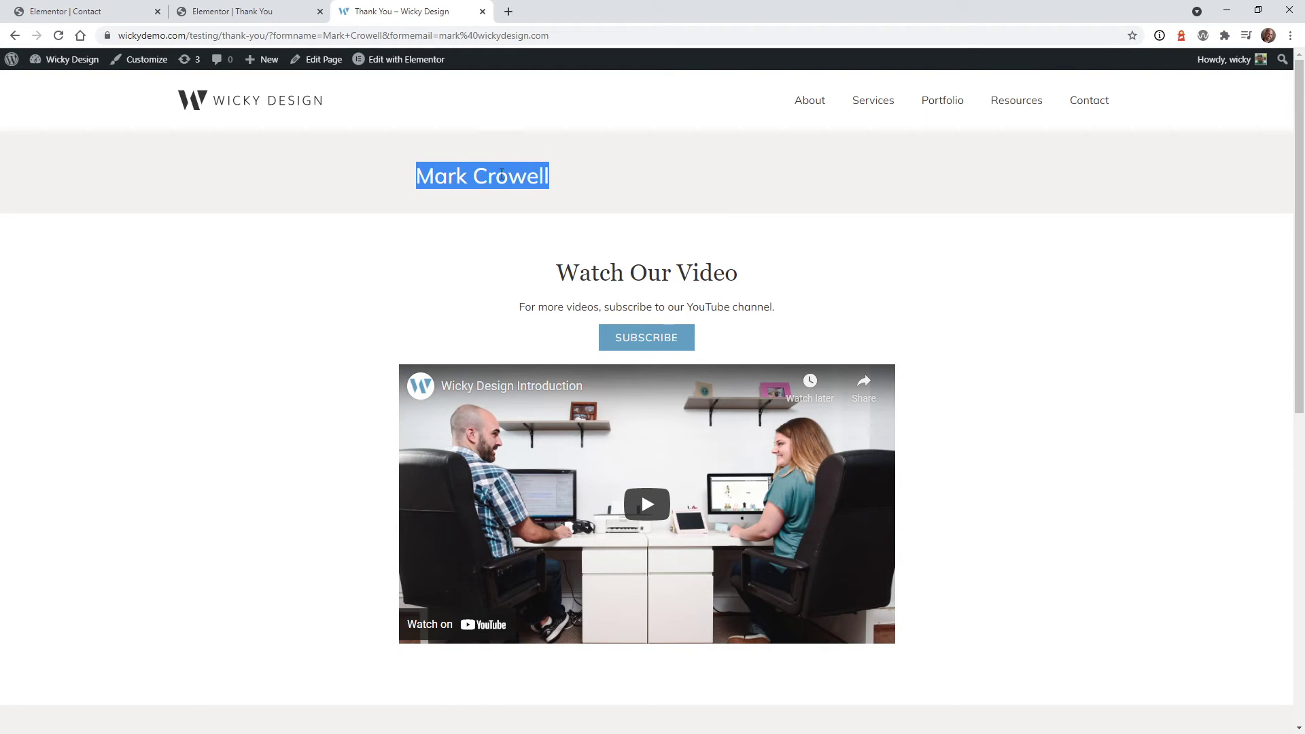
pyautogui.click(589, 171)
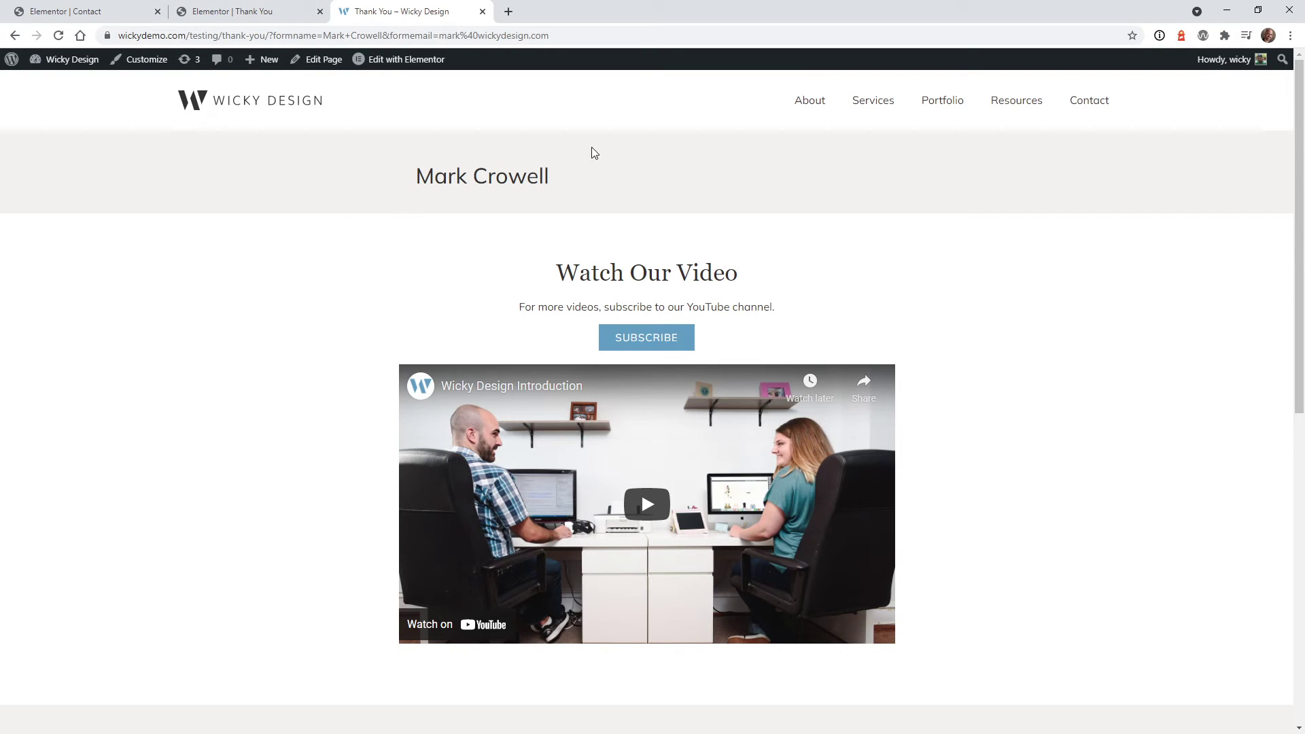
pyautogui.click(240, 10)
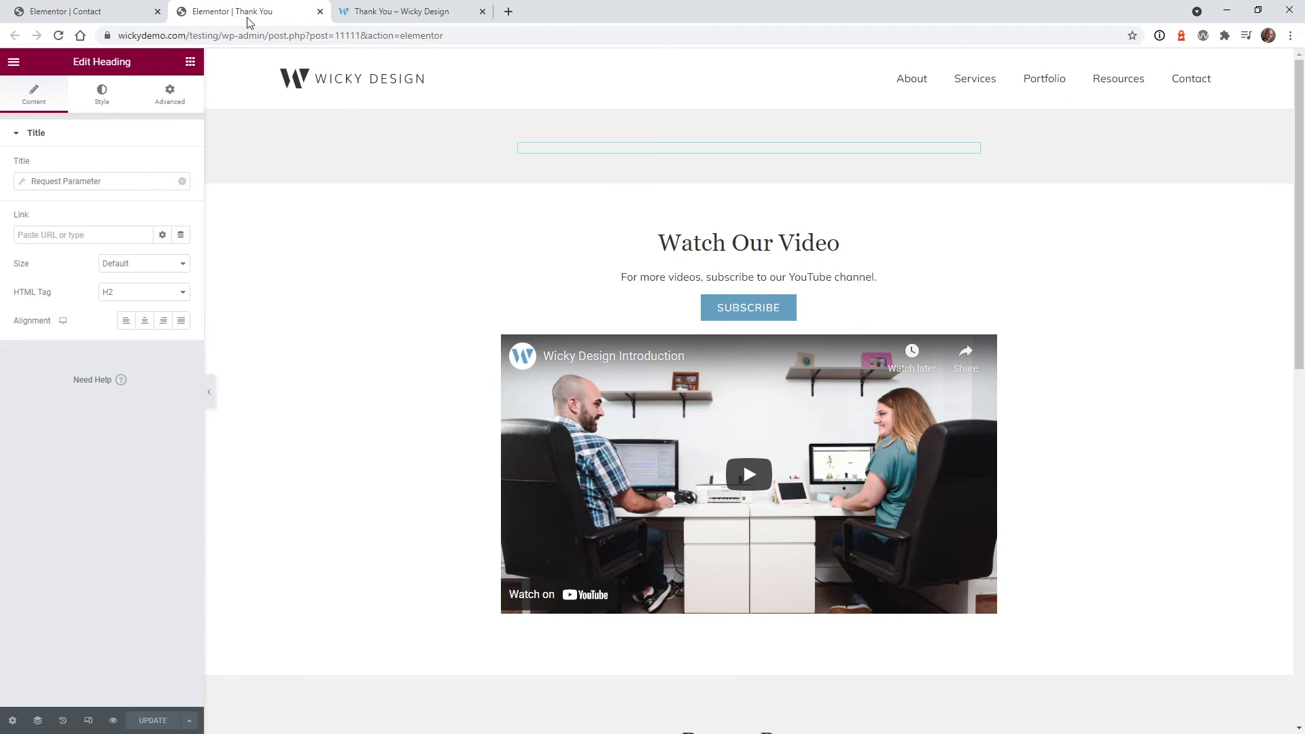
# Center-align the heading and check the live thank-you page
pyautogui.click(144, 320)
pyautogui.click(351, 10)
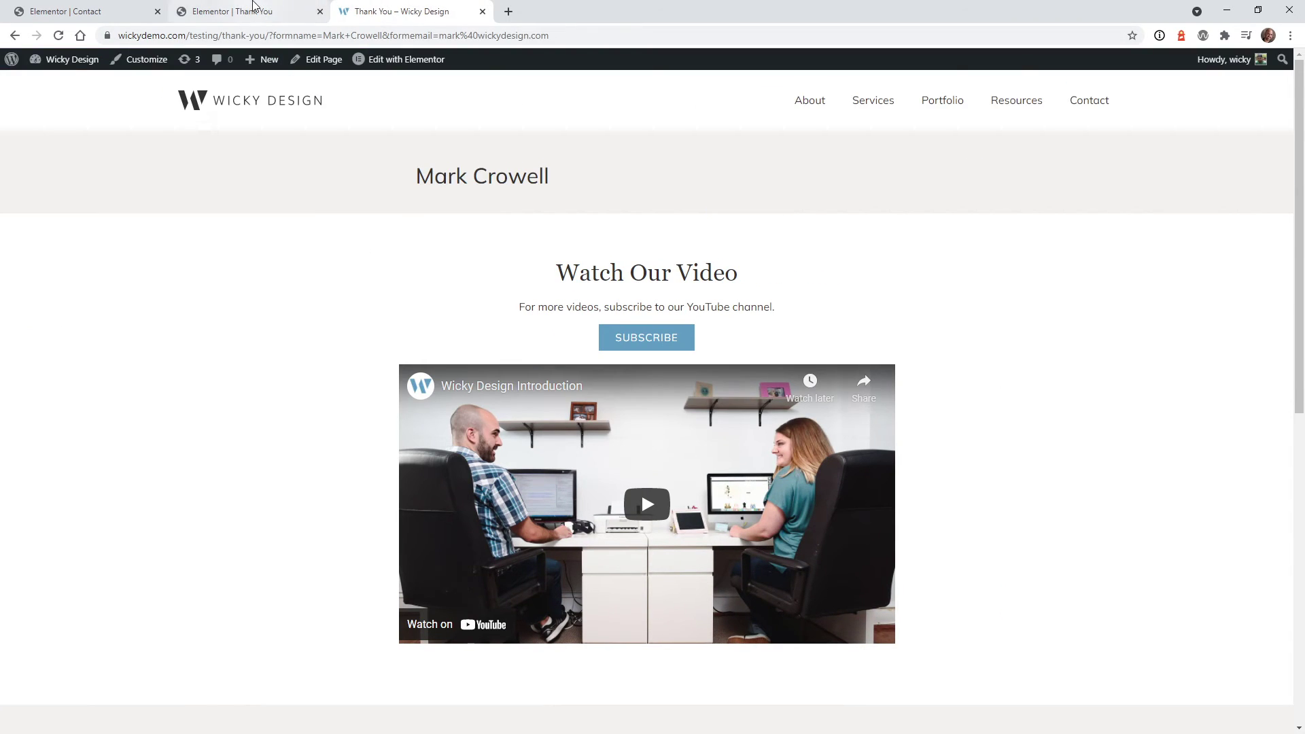
pyautogui.click(256, 9)
# Set the Request Parameter tag's fallback to 'Thank You For Reaching Out'
pyautogui.click(85, 181)
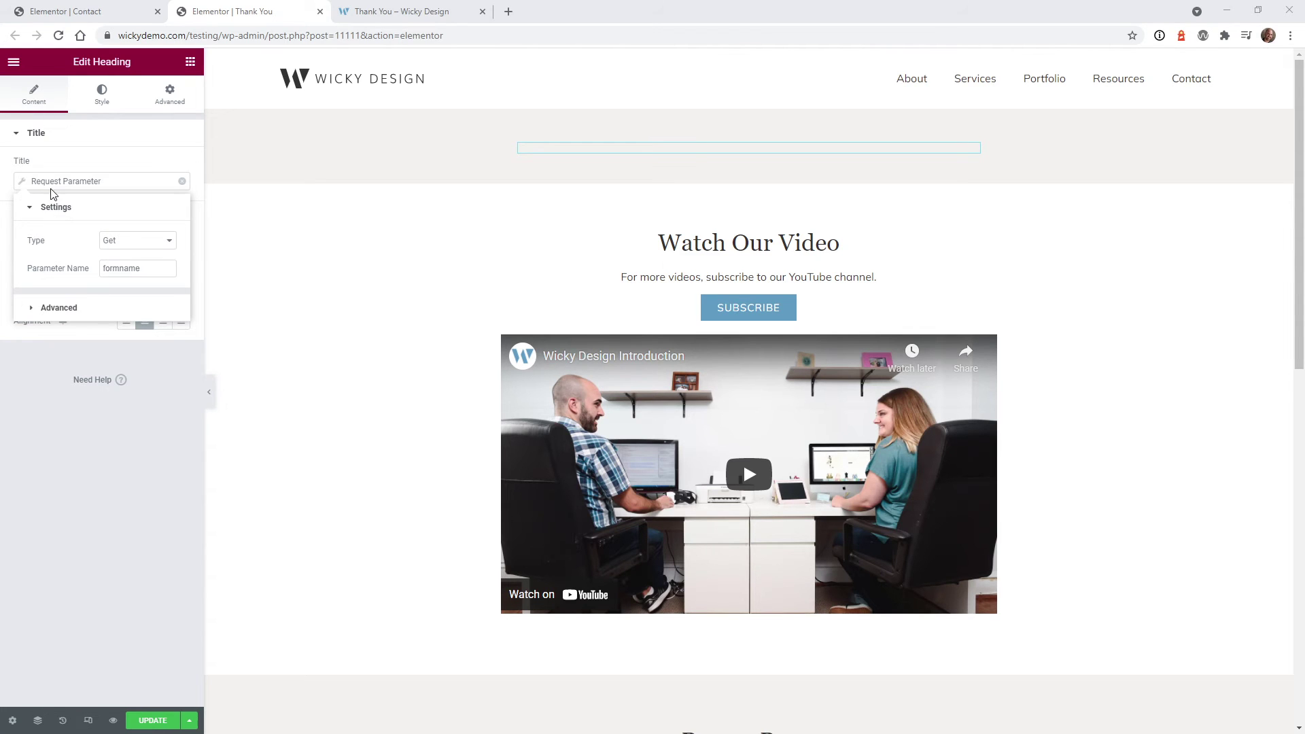
pyautogui.click(65, 312)
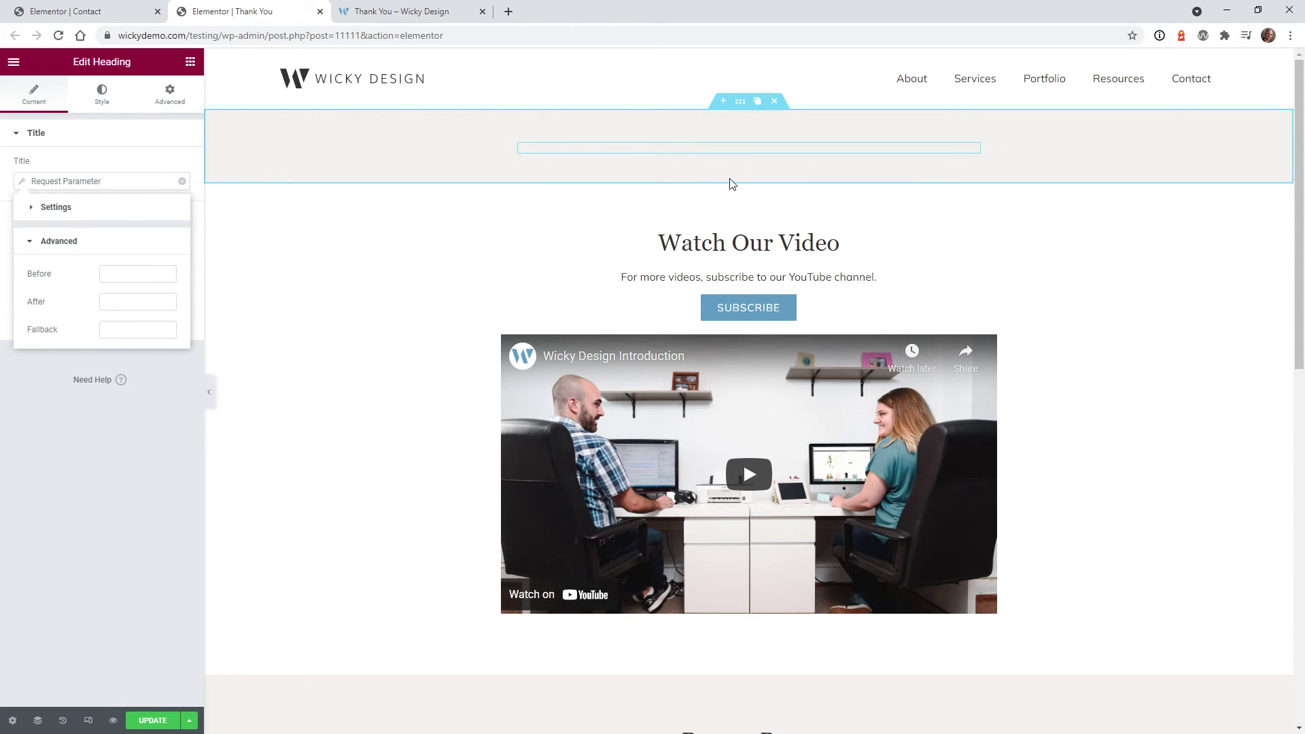
pyautogui.click(136, 329)
pyautogui.write('Thank You For Reaching Out')
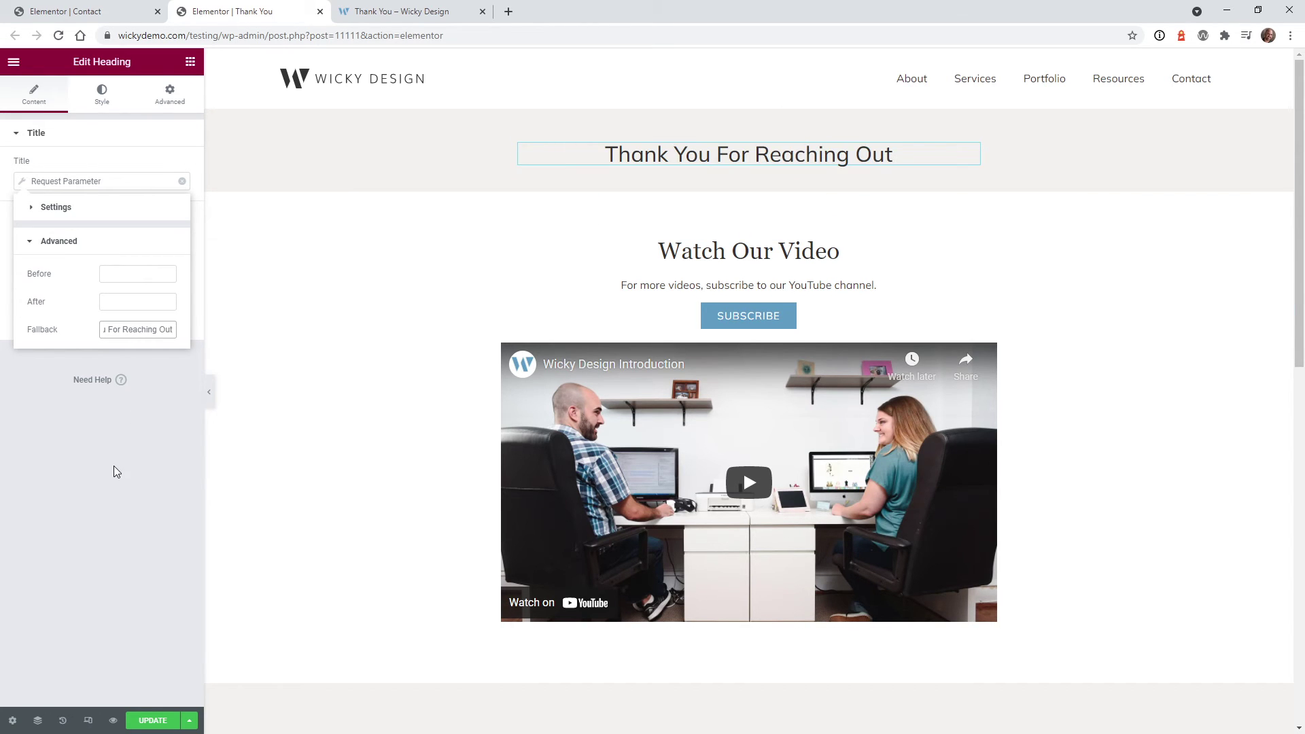
pyautogui.click(113, 466)
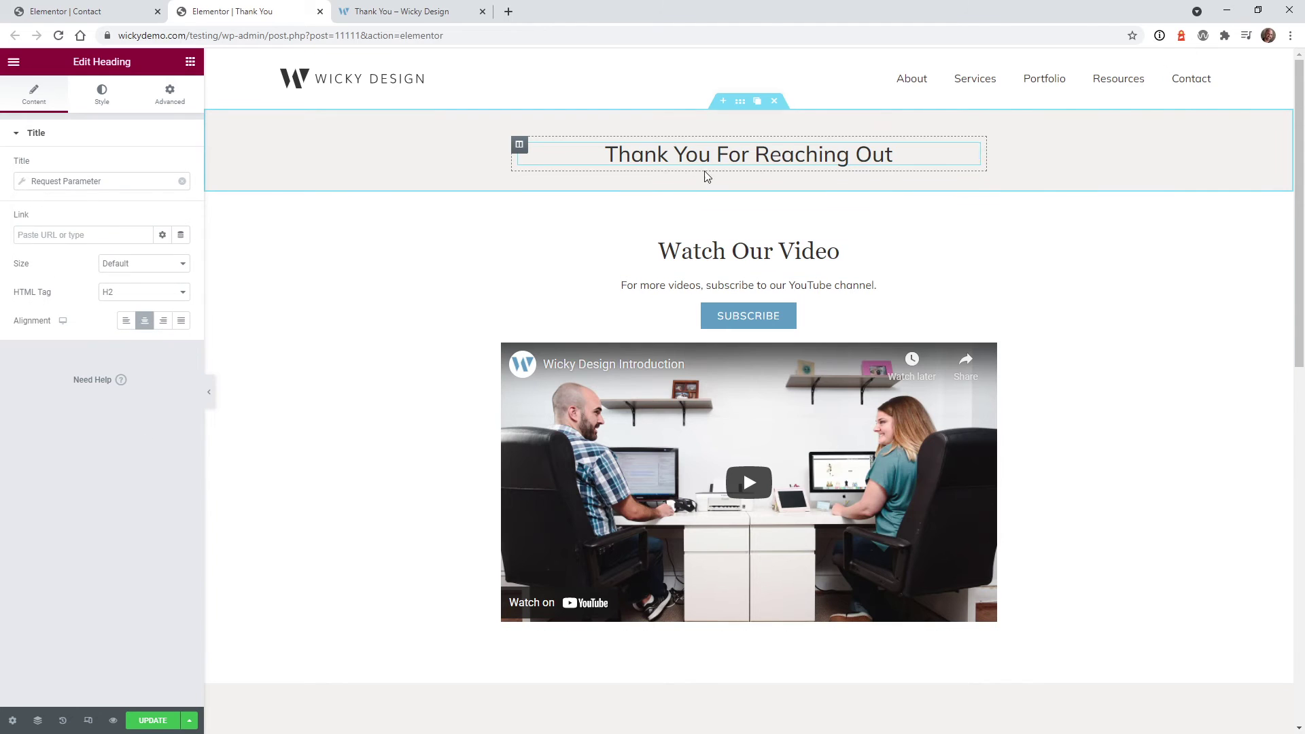
pyautogui.click(422, 11)
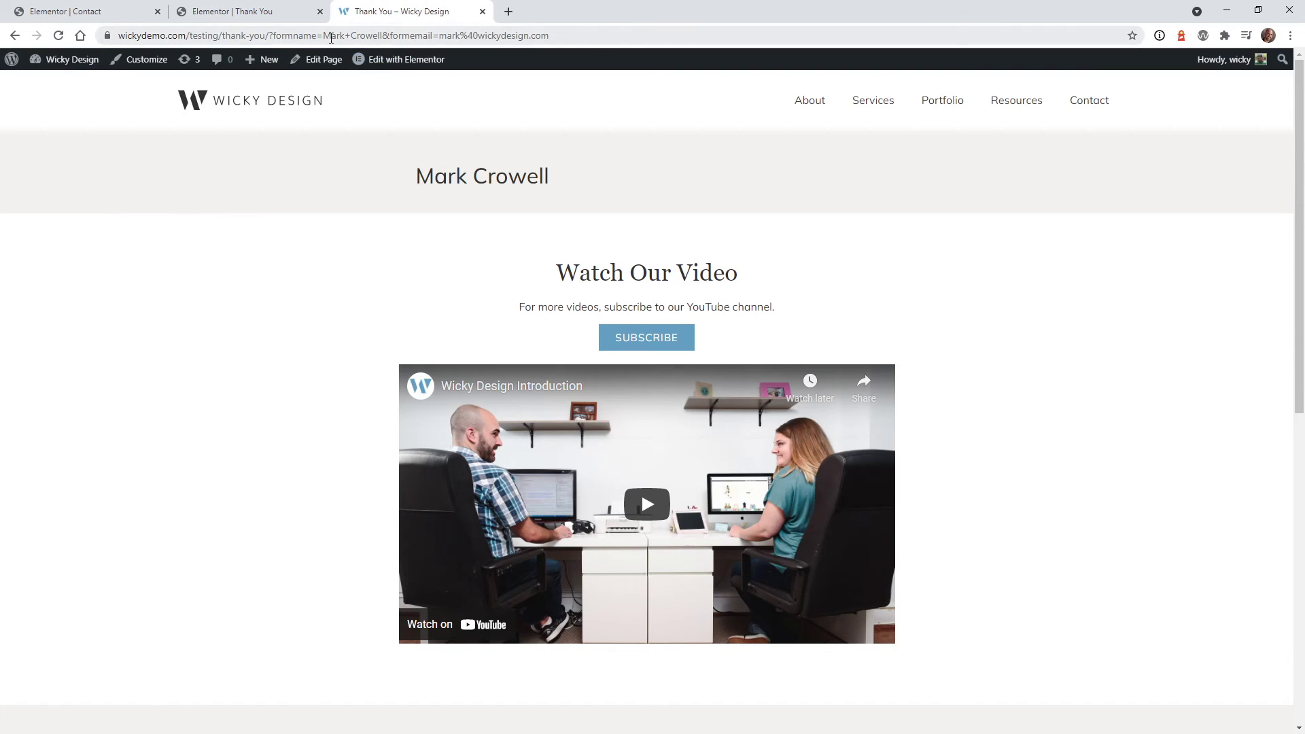
# Remove the submitted values from the live page URL and reload it
pyautogui.moveTo(324, 37); pyautogui.dragTo(771, 18)
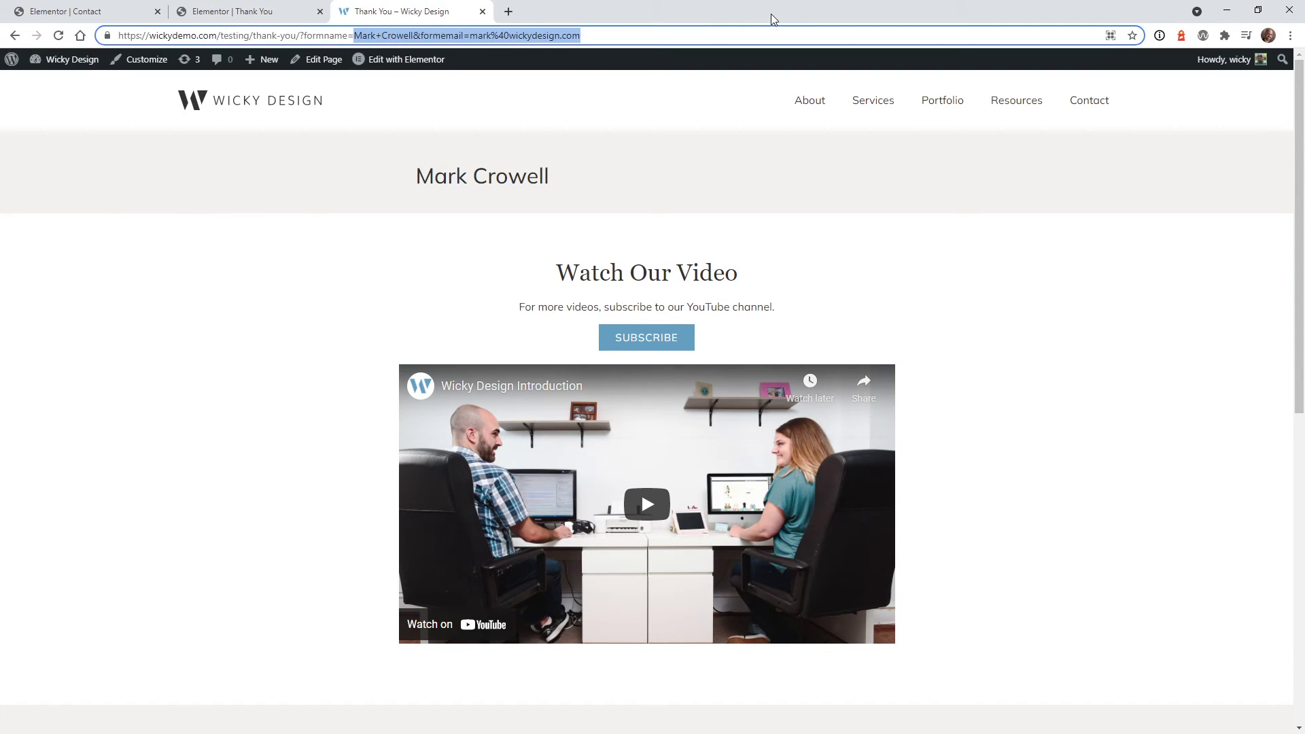
pyautogui.press('BackSpace')
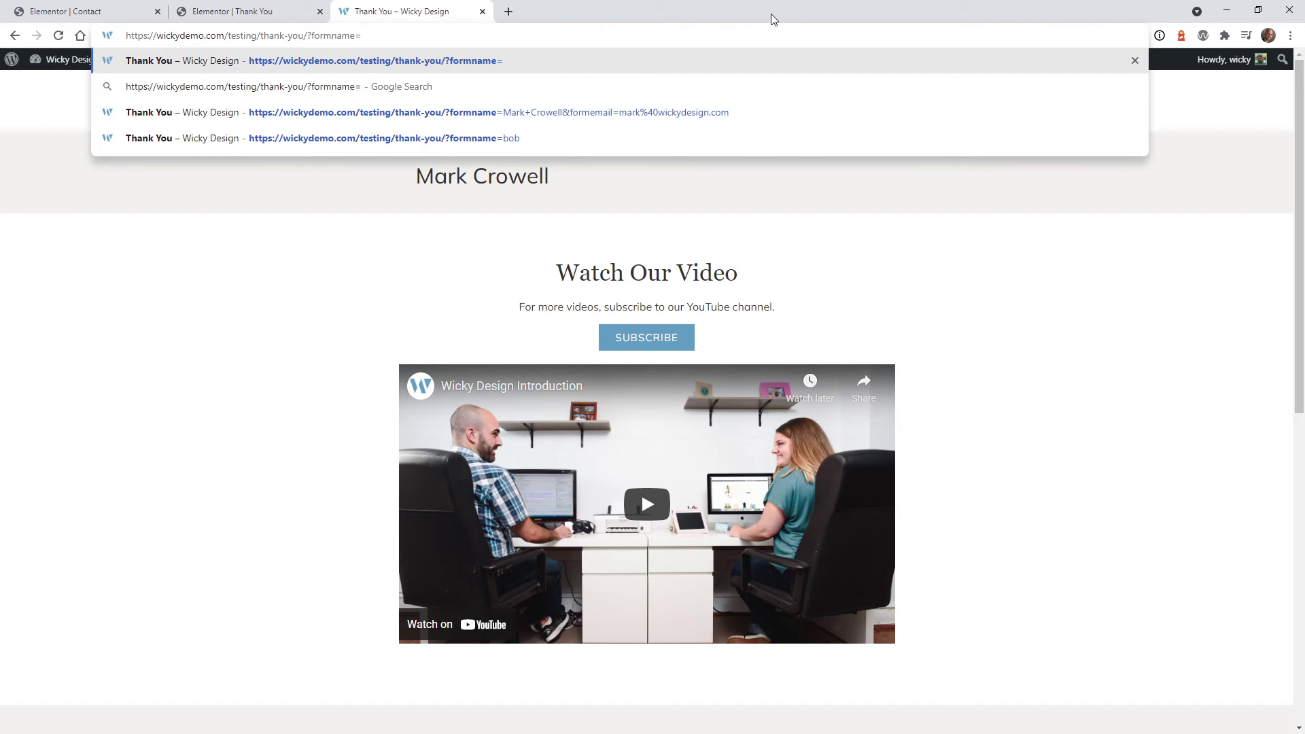
pyautogui.press('Return')
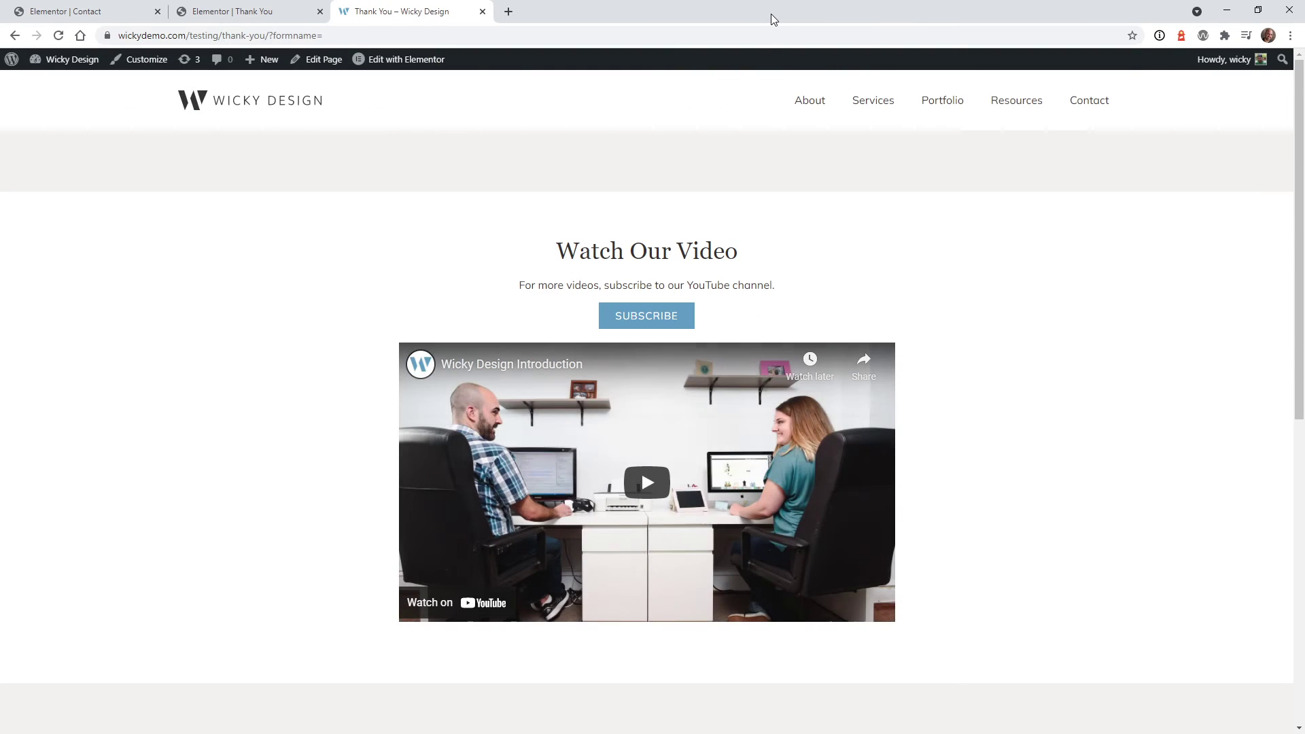
# Update the page and reload the live page to verify the fallback heading
pyautogui.click(265, 10)
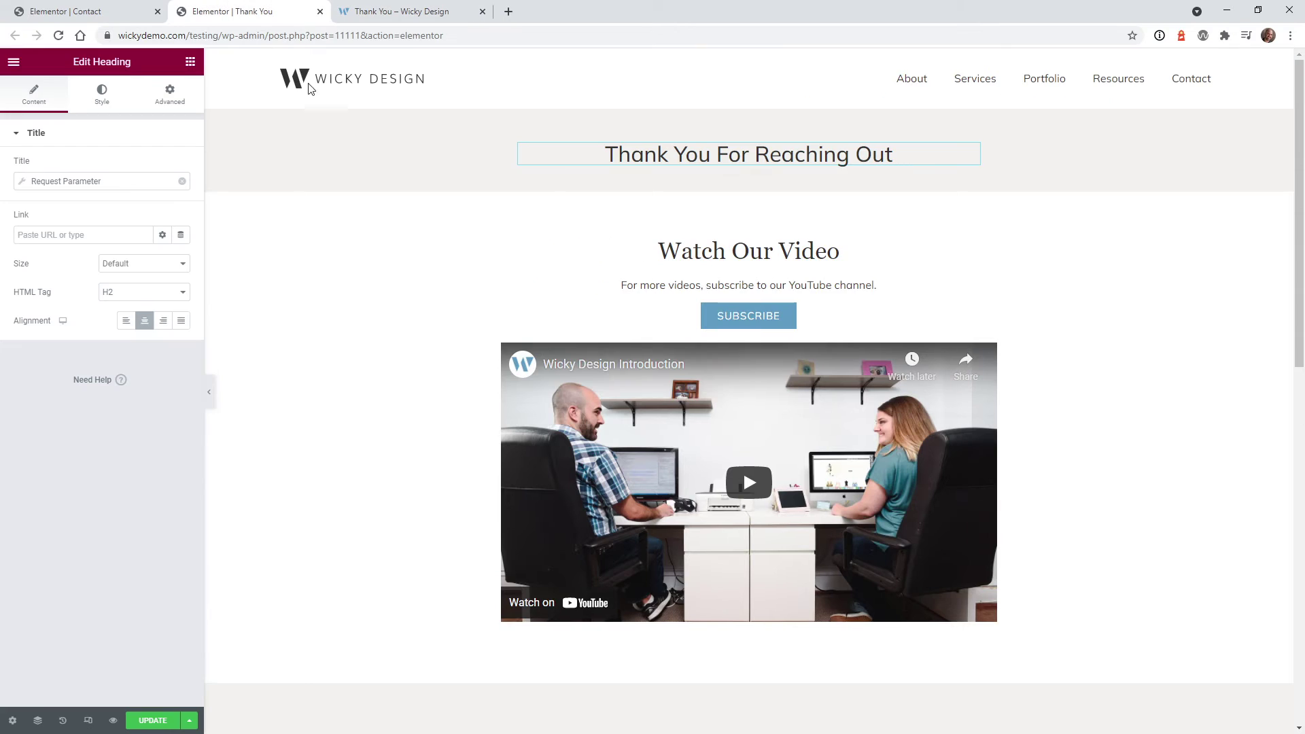
pyautogui.click(151, 722)
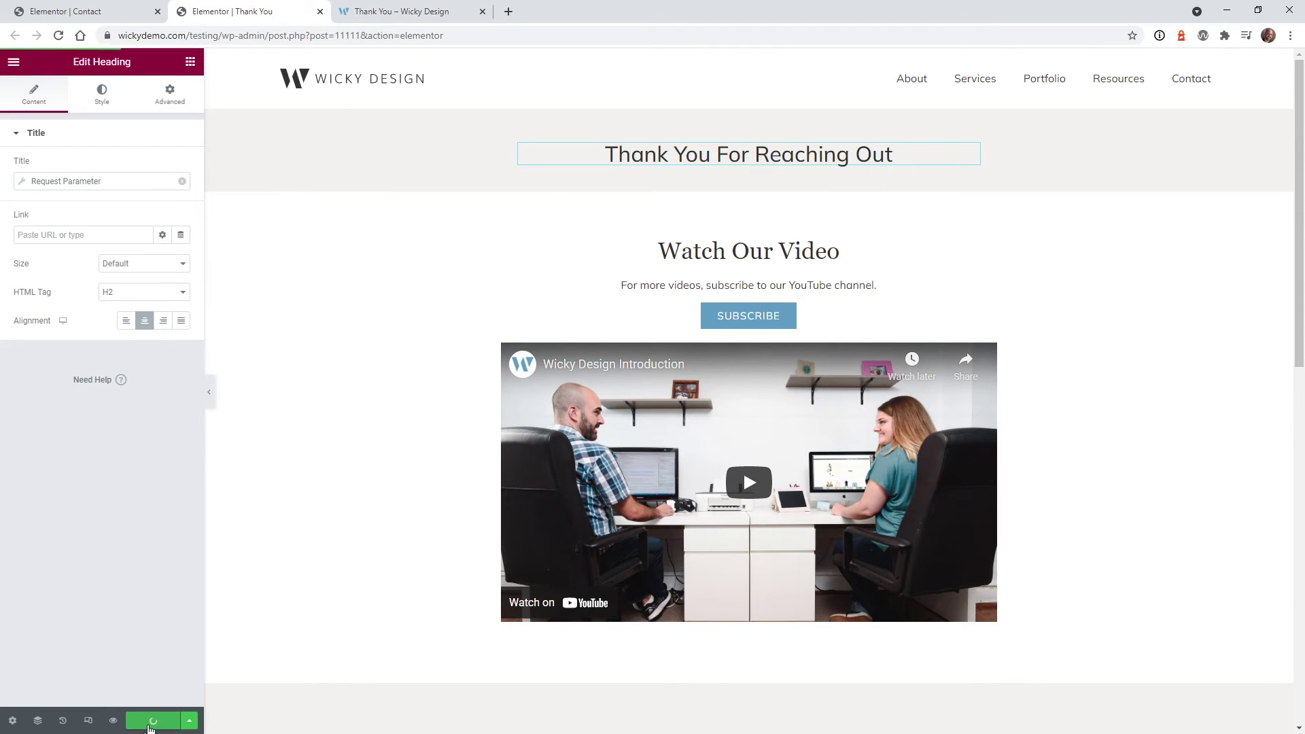
pyautogui.click(388, 10)
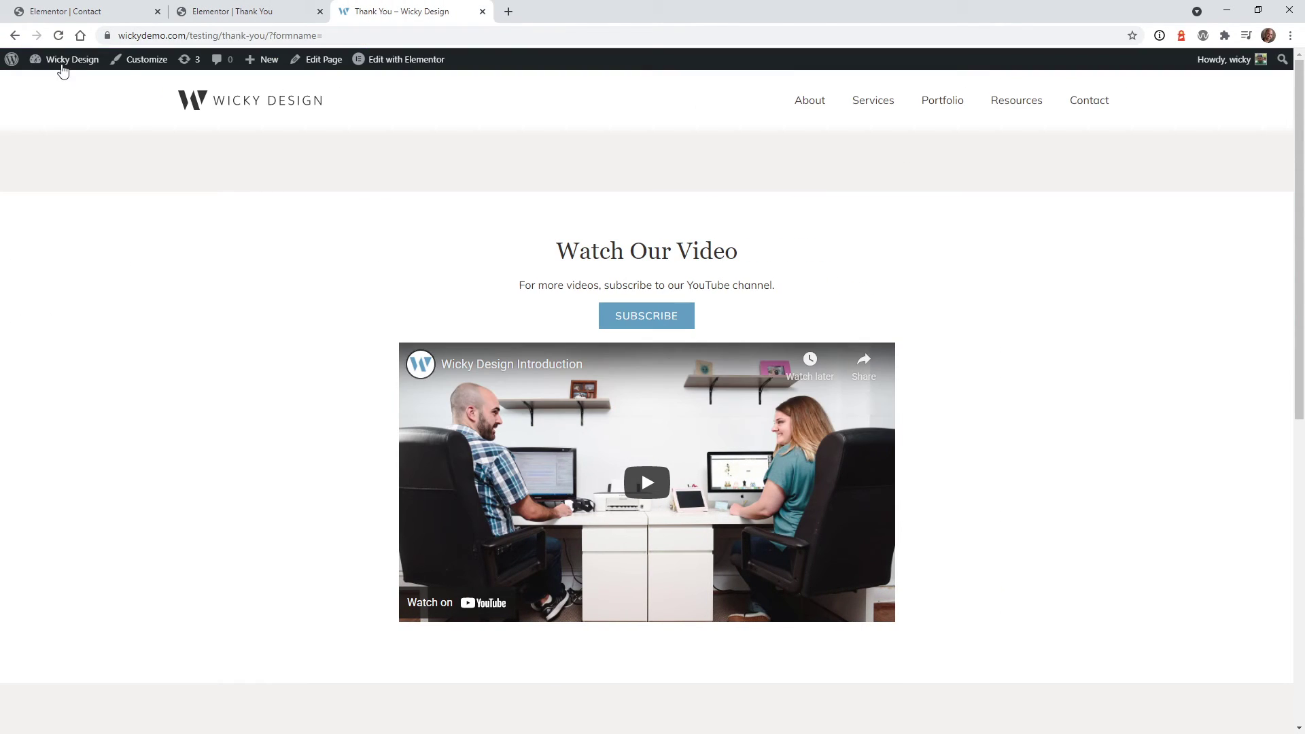
pyautogui.click(58, 35)
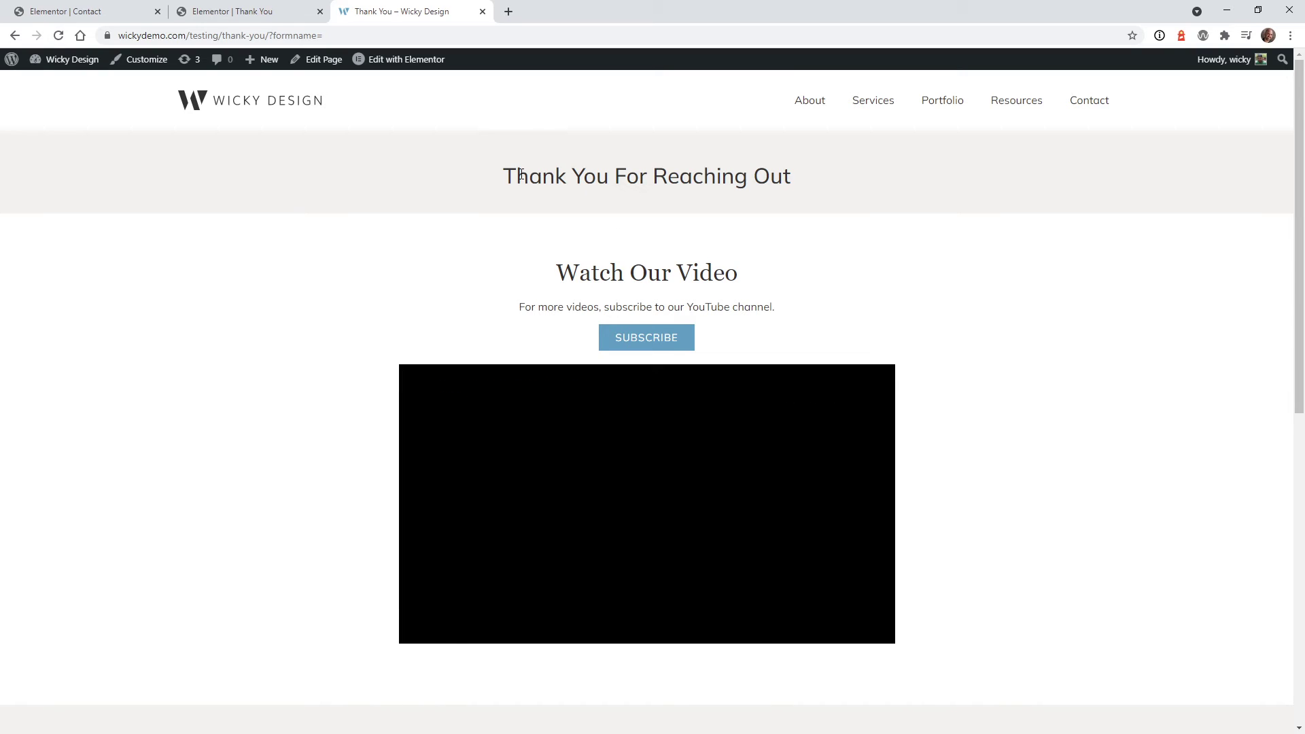
pyautogui.moveTo(503, 176); pyautogui.dragTo(814, 184)
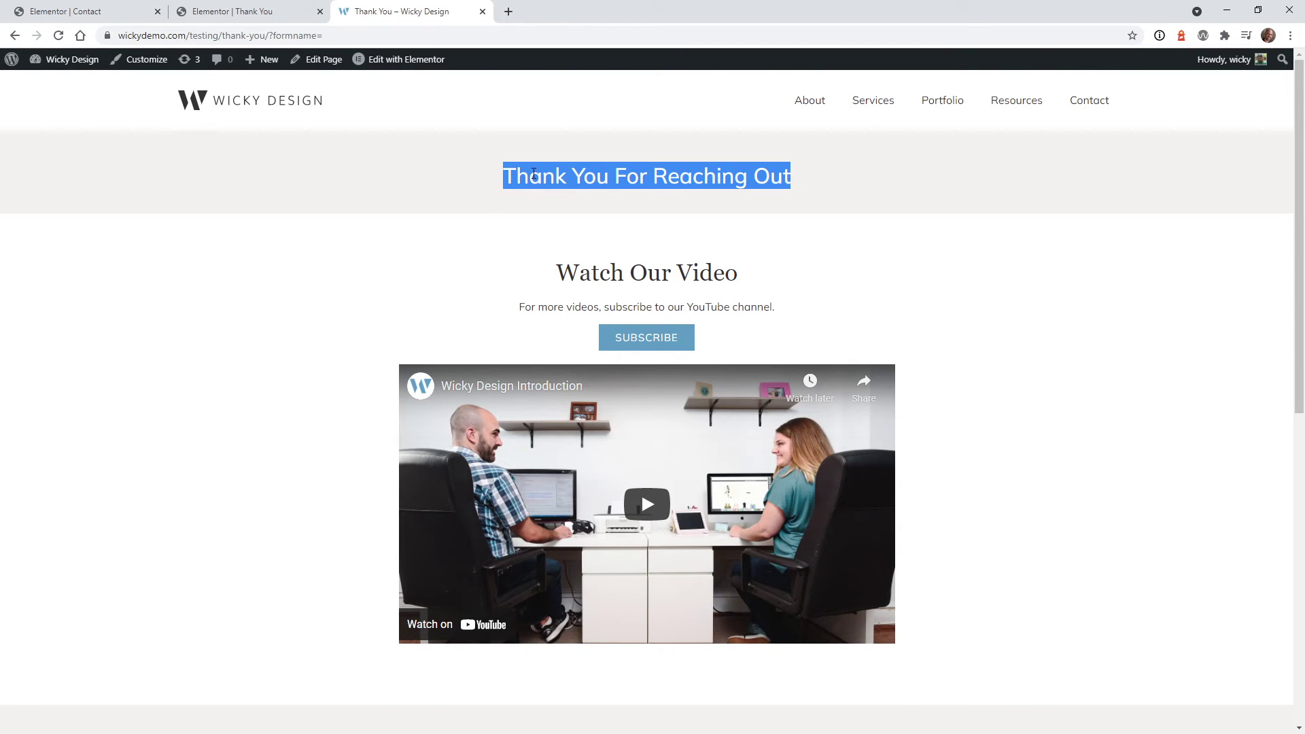
pyautogui.click(293, 11)
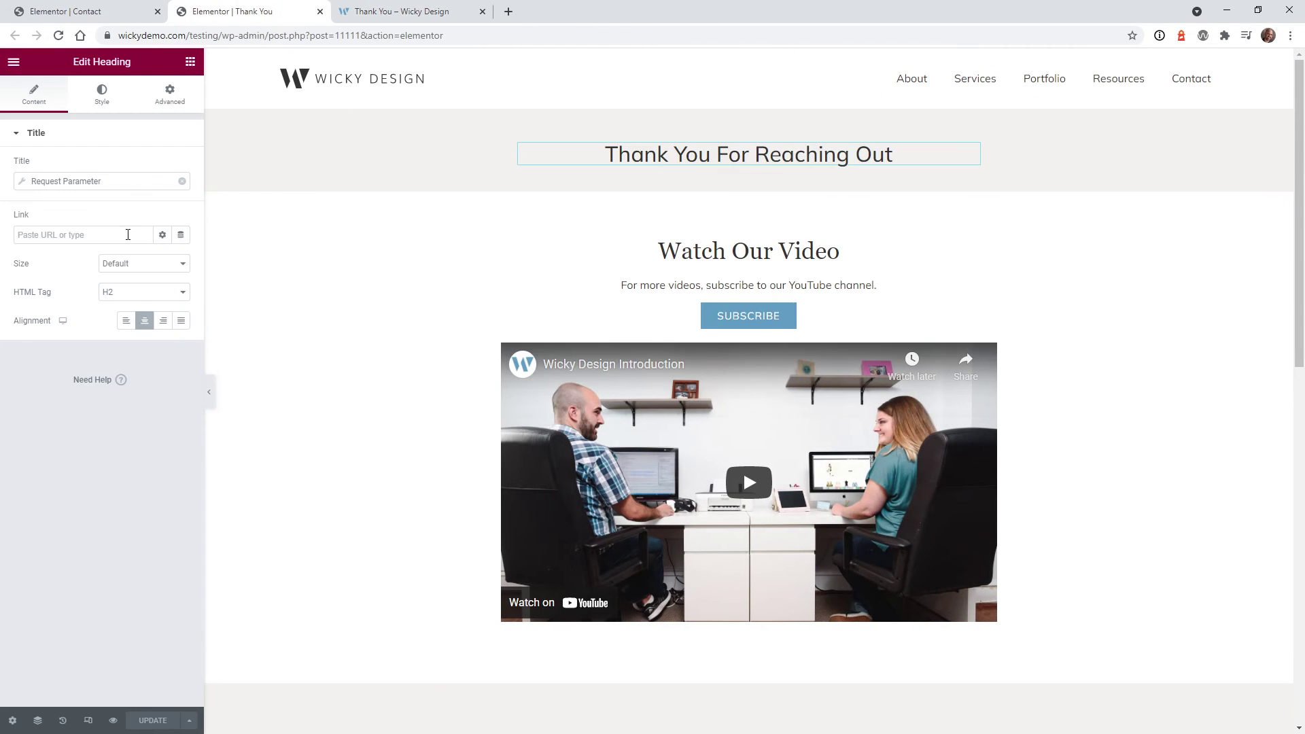
# Give the heading's Request Parameter tag Before text 'Thank you ' and After text 'for reaching out!'
pyautogui.click(100, 182)
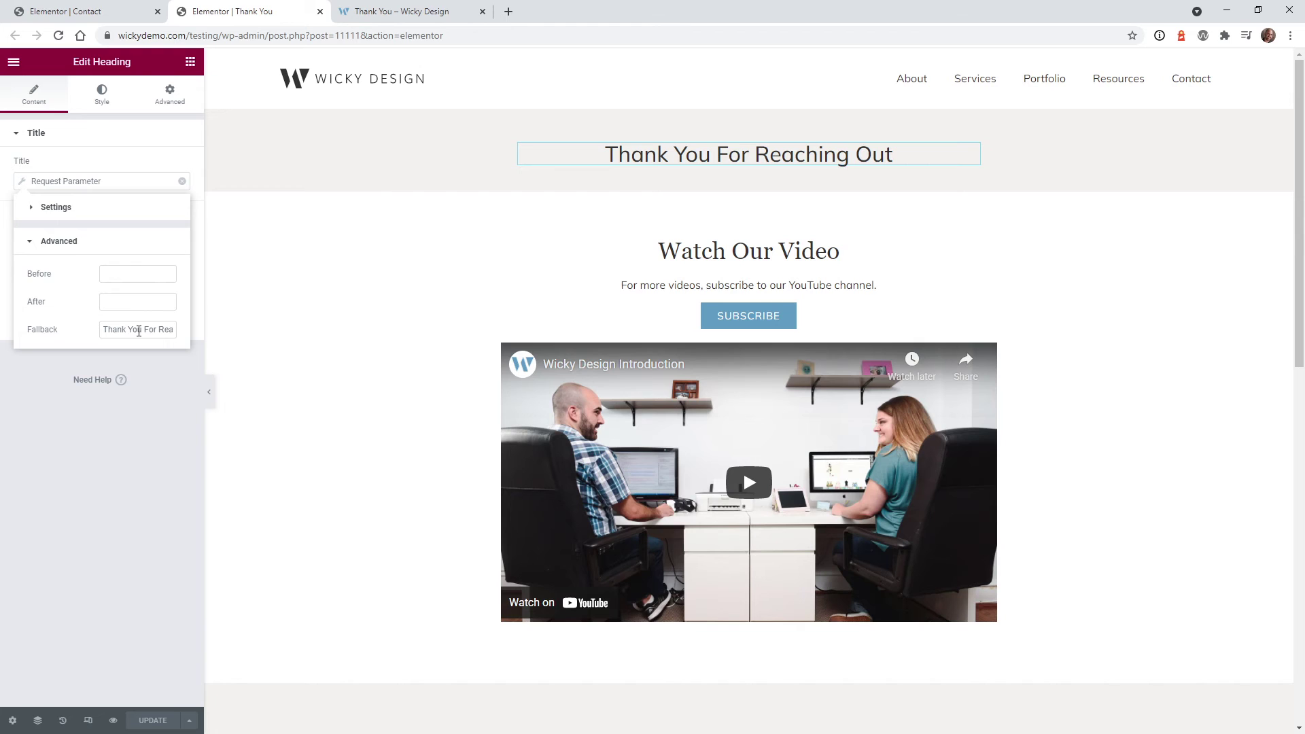
pyautogui.click(124, 274)
pyautogui.write('Than')
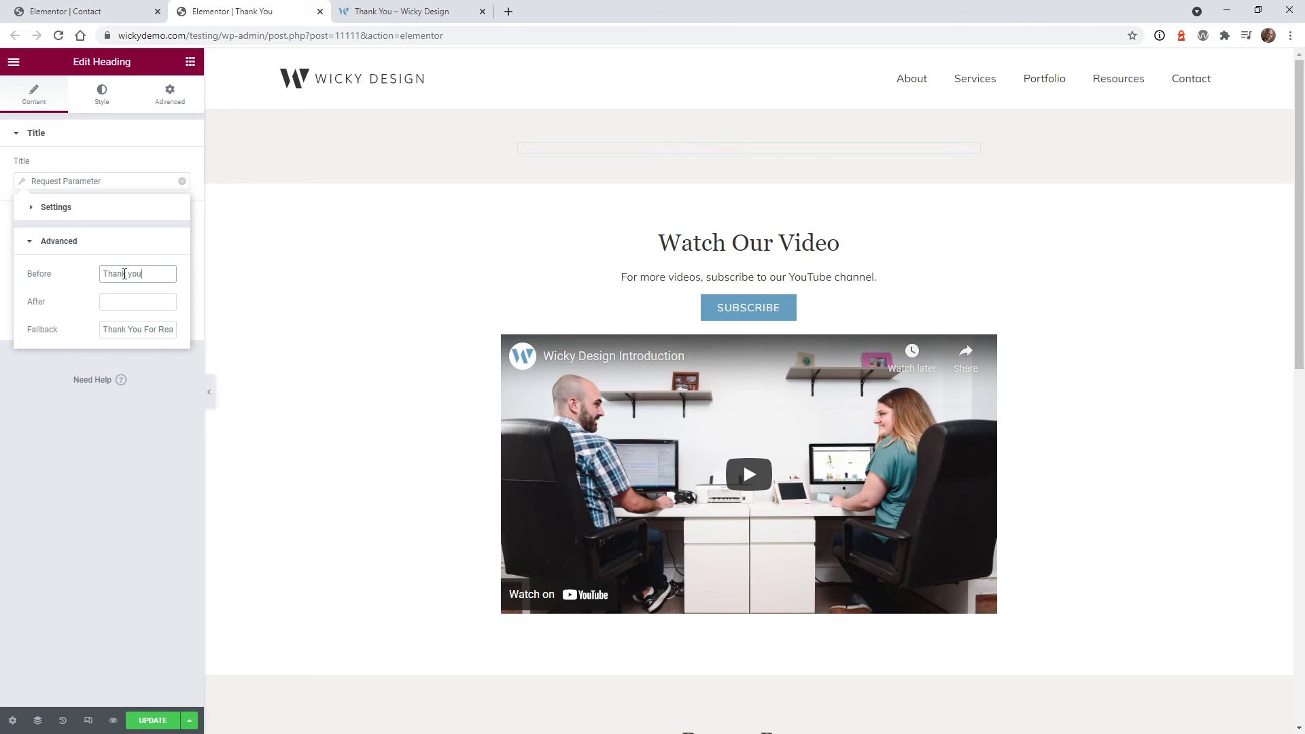
pyautogui.write('k you')
pyautogui.click(134, 296)
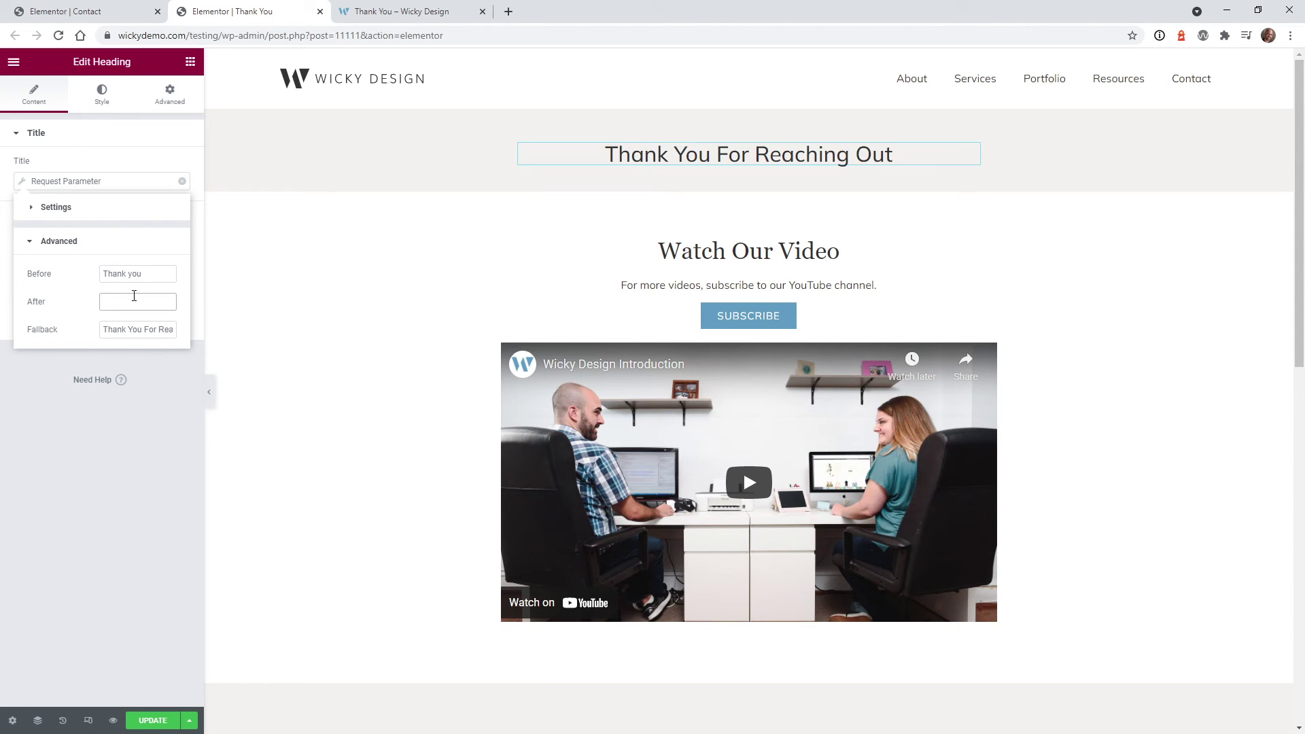
pyautogui.write('for reaching o')
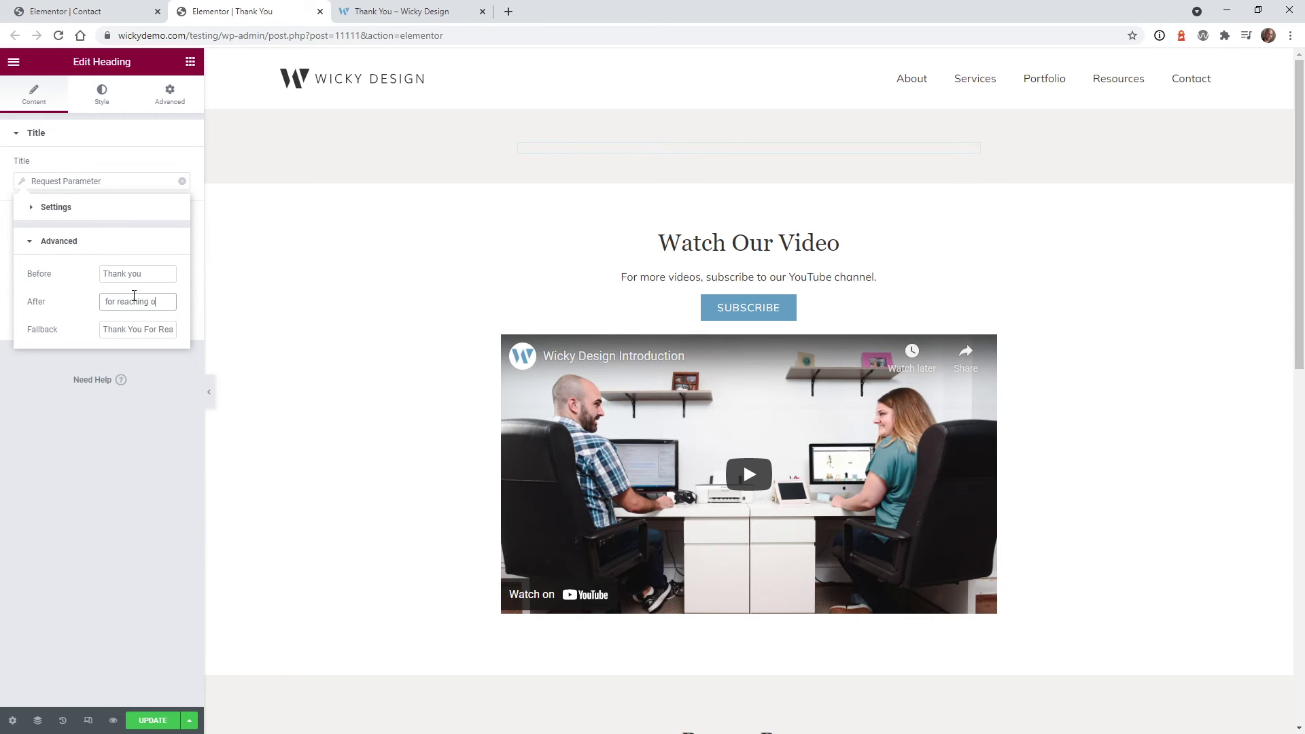
pyautogui.write('ut!')
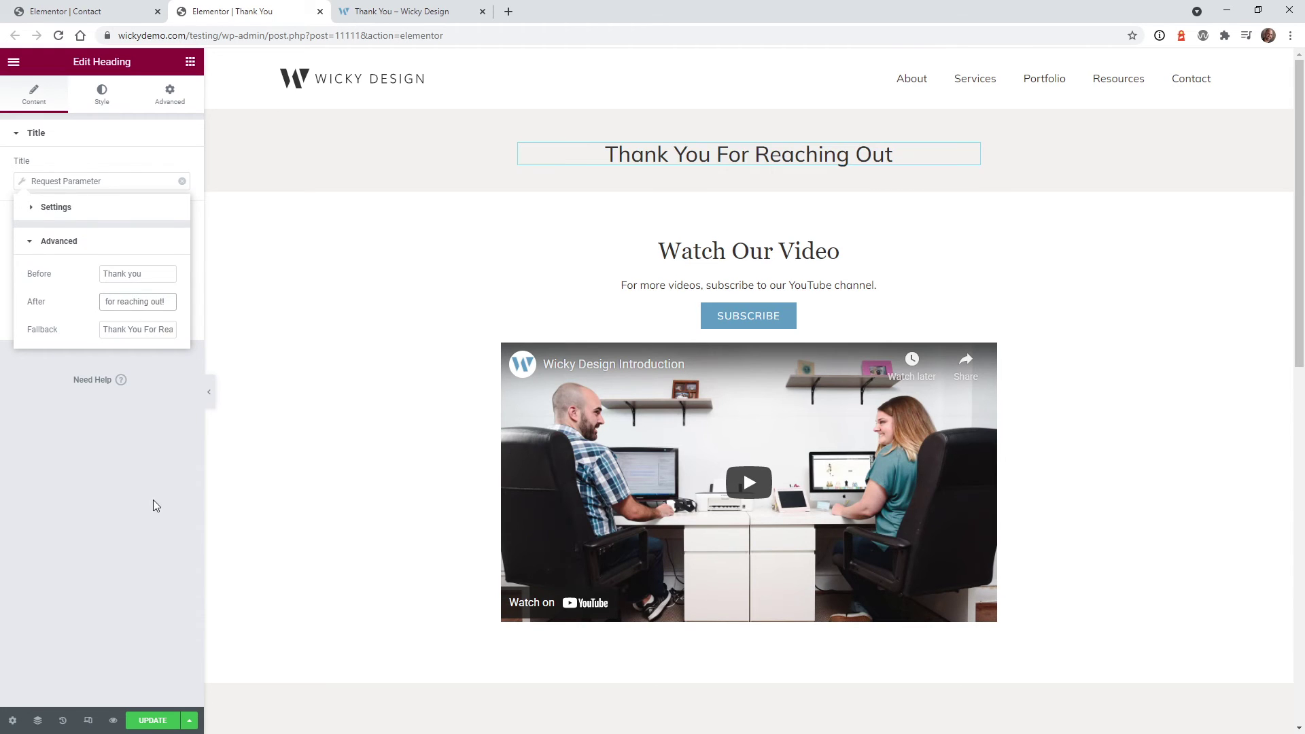
# Recheck the parameter options, save the page, and bring up the live thank-you page's address
pyautogui.click(121, 496)
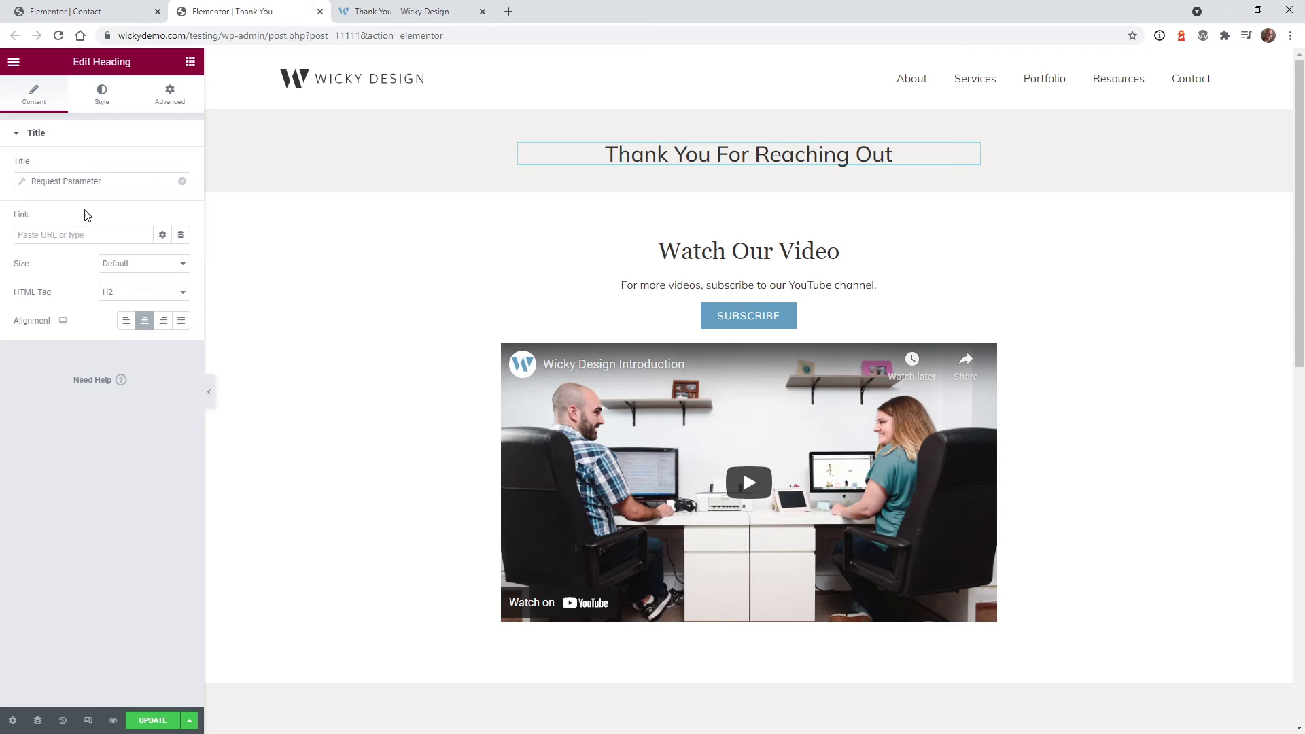
pyautogui.click(83, 182)
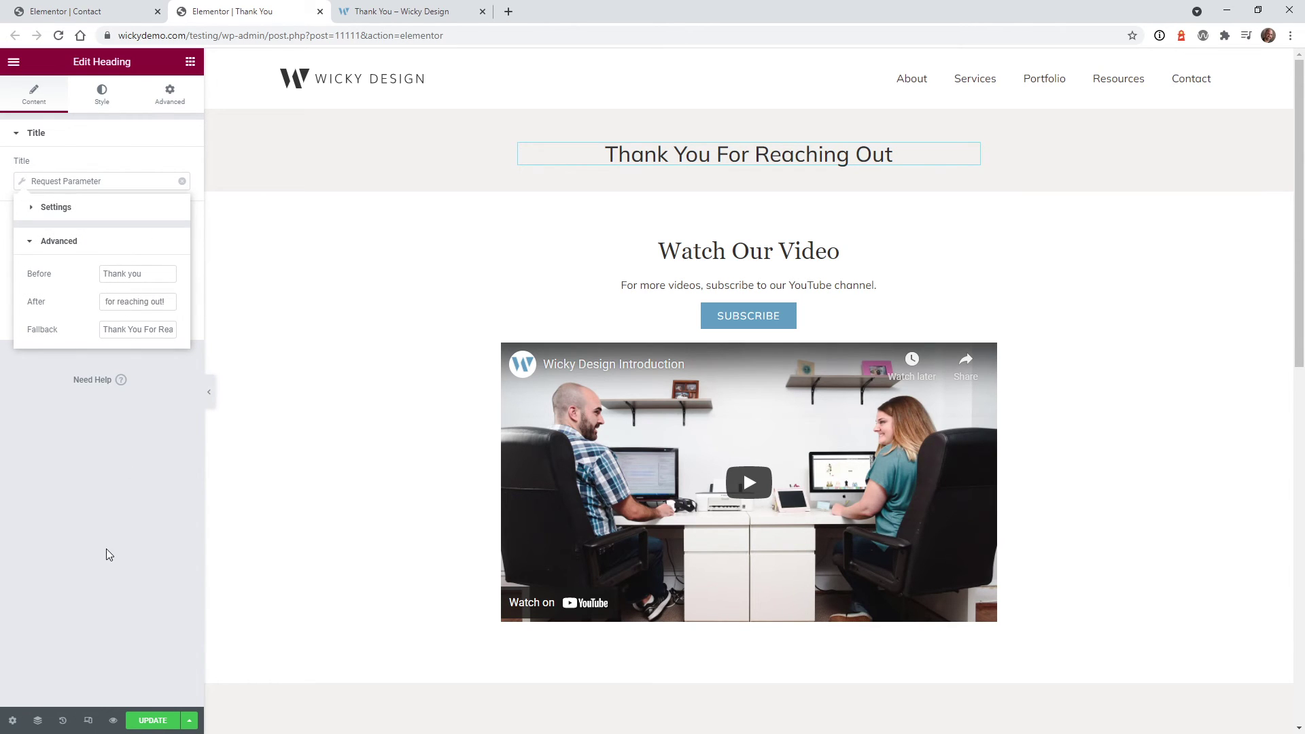
pyautogui.click(146, 721)
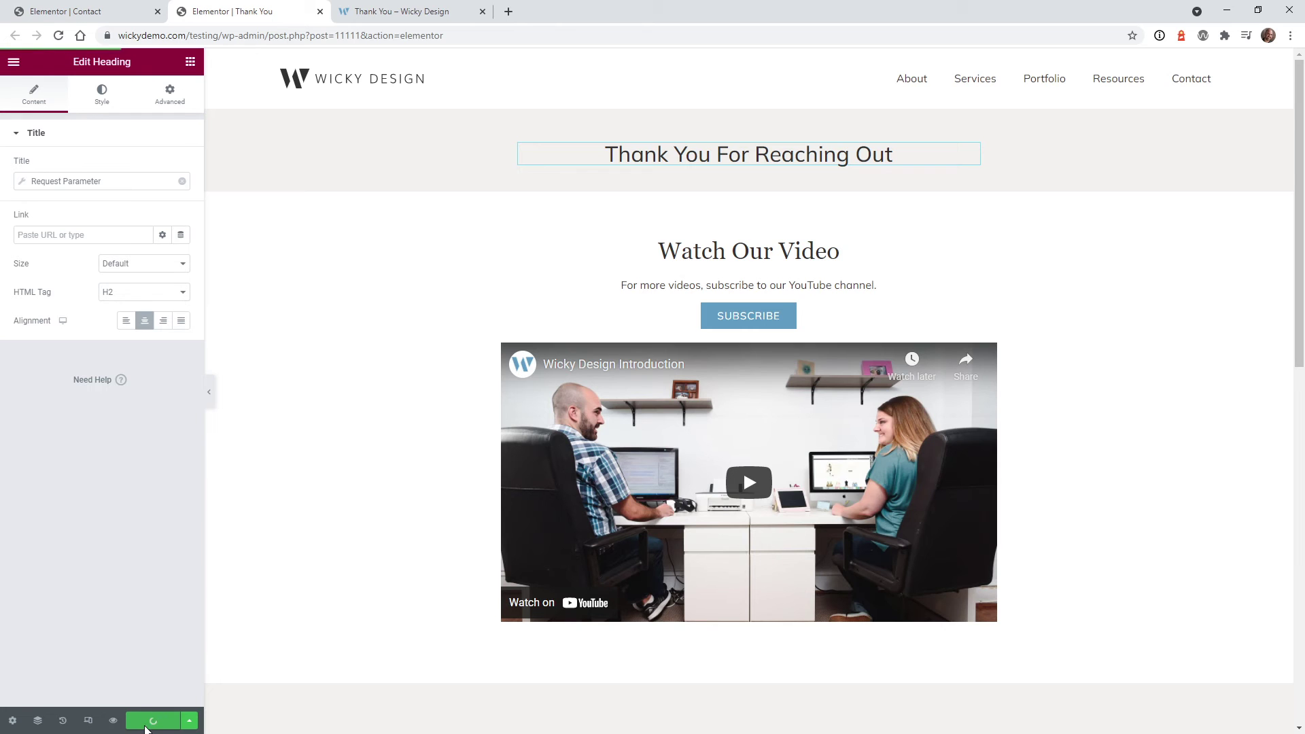
pyautogui.click(408, 12)
pyautogui.click(349, 38)
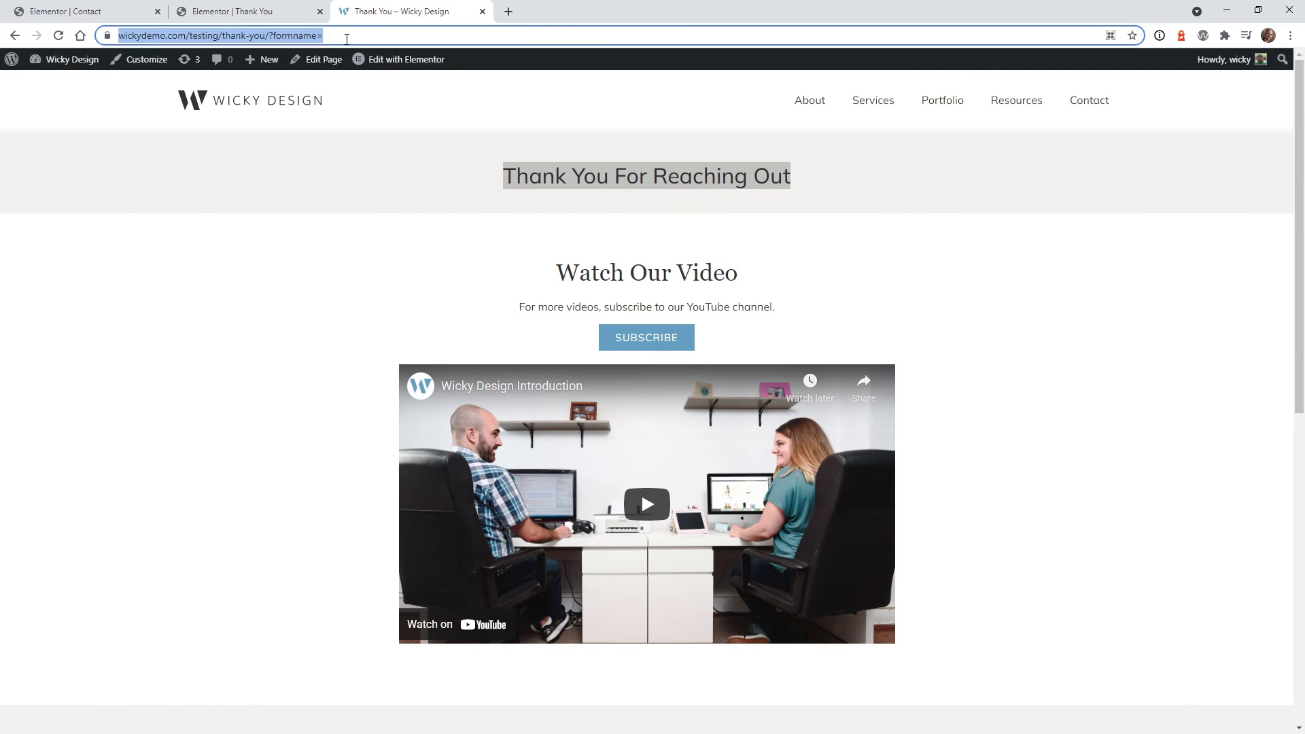
# Send the Contact page form with a test name, an e-mail address and project description 'test'
pyautogui.click(1087, 103)
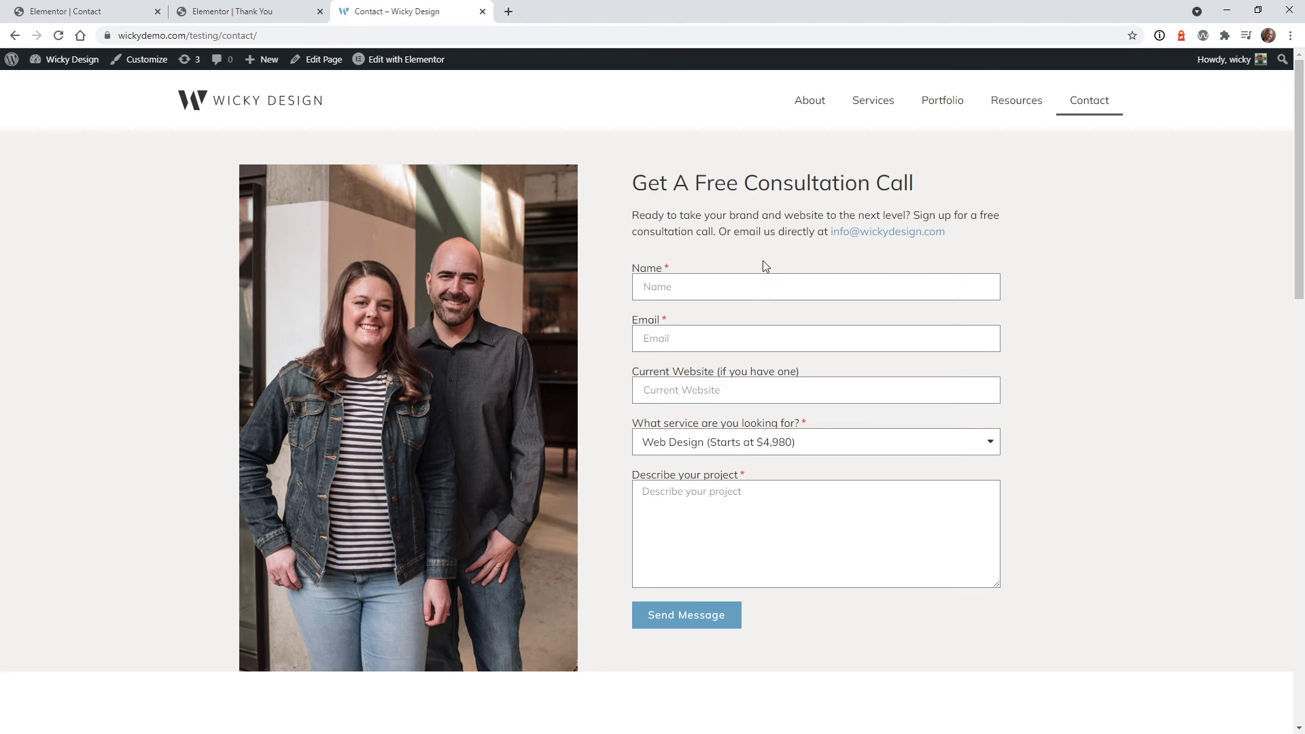
pyautogui.click(759, 297)
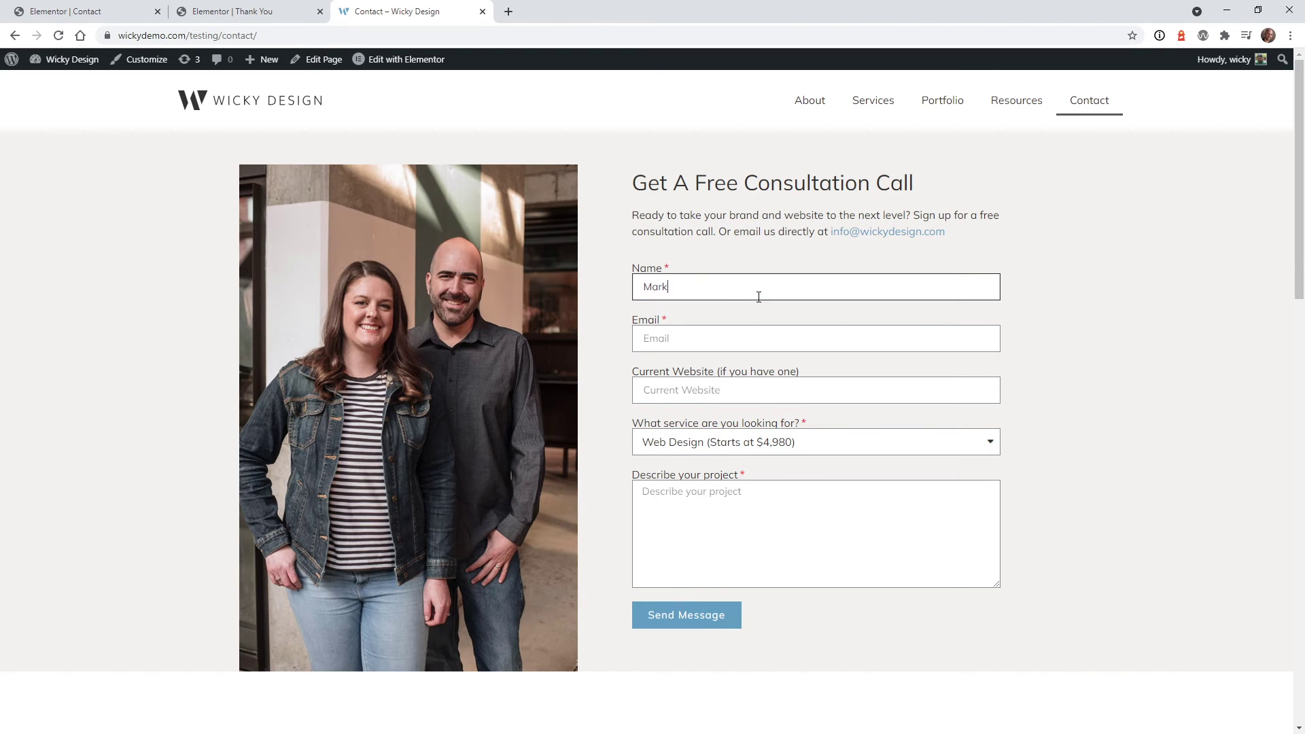
pyautogui.press('Tab')
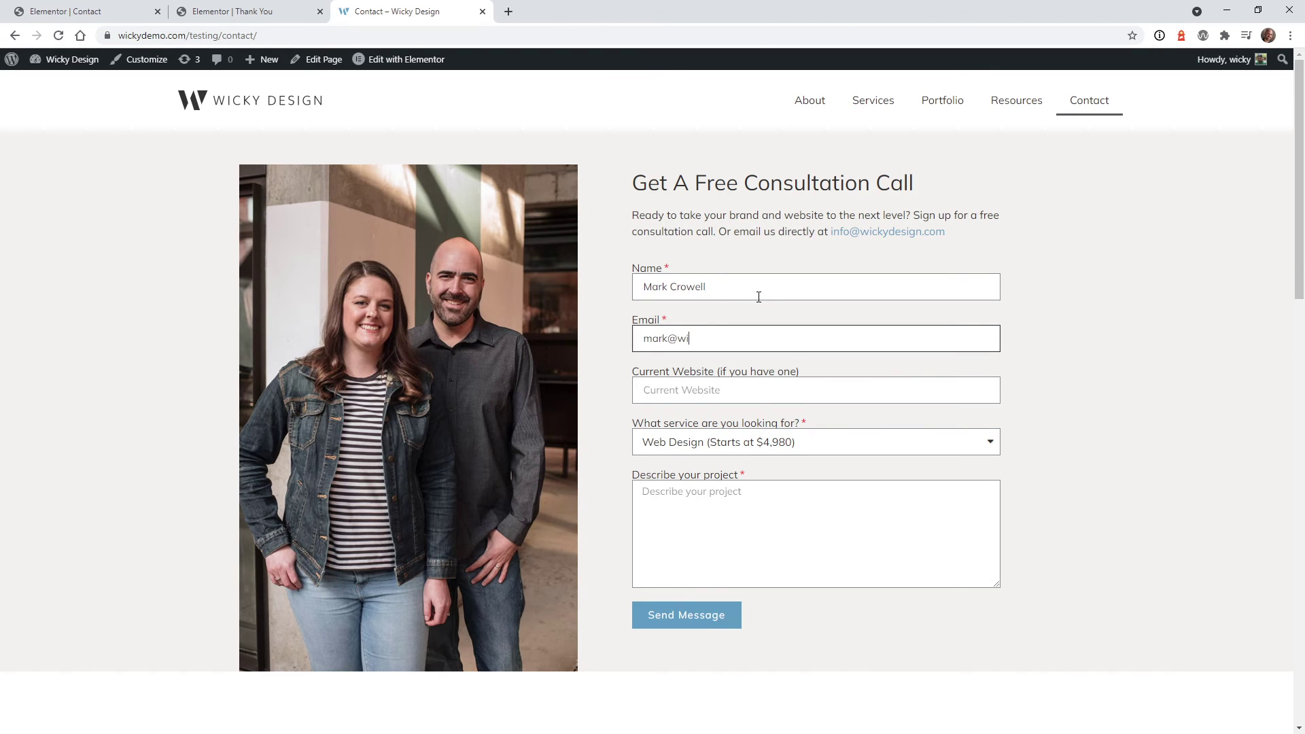
pyautogui.click(743, 491)
pyautogui.write('test')
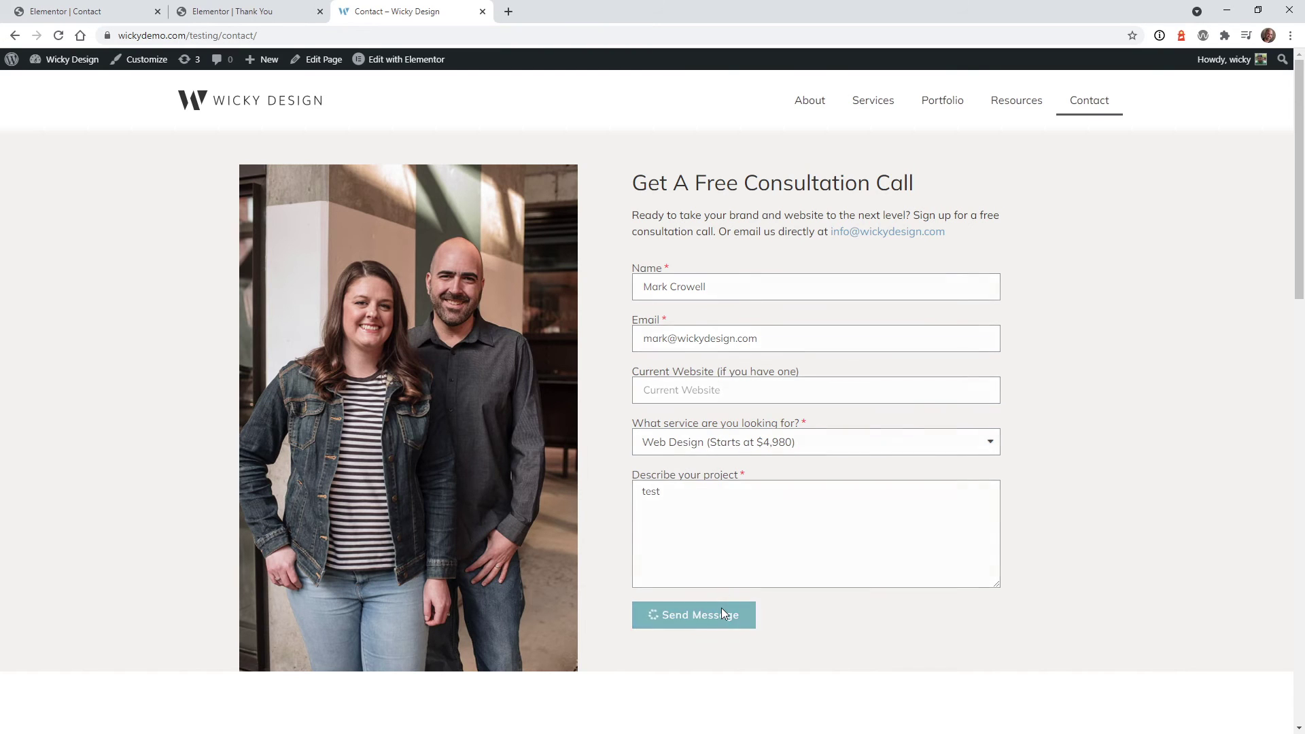
pyautogui.click(721, 611)
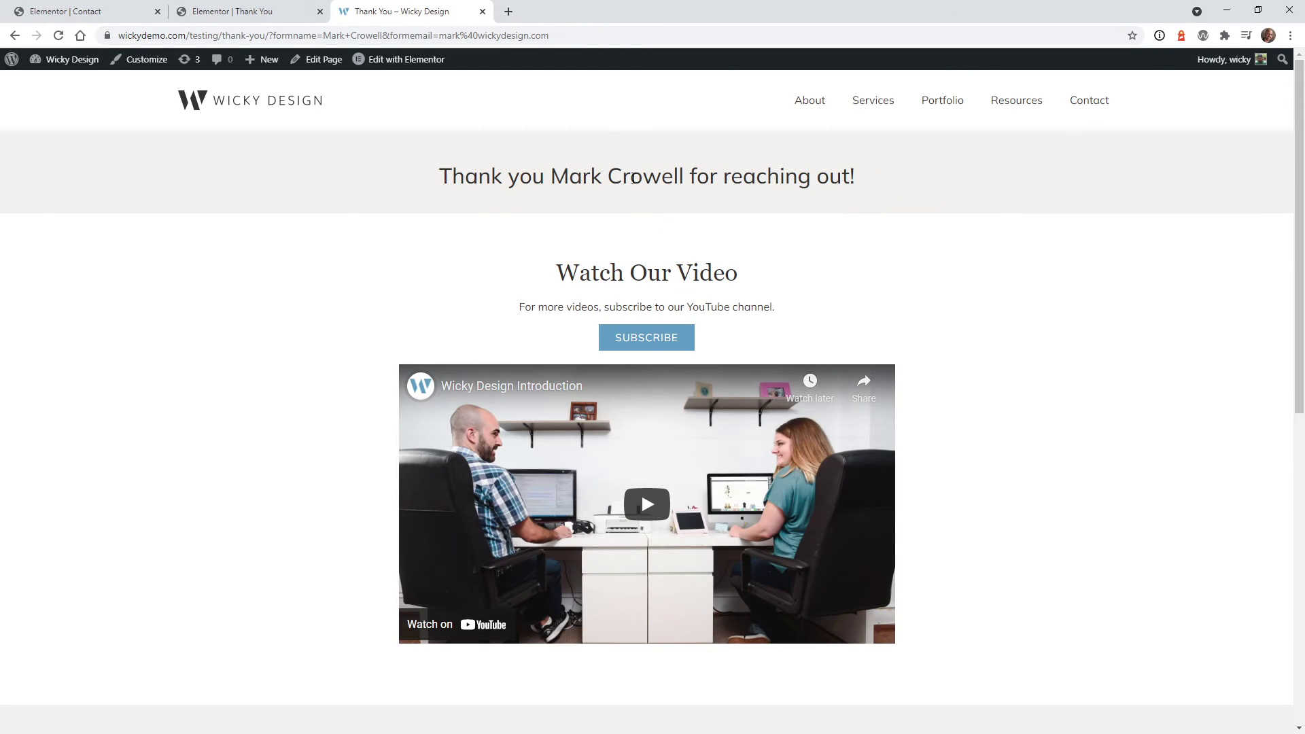
# Inspect the '+' joining the name parts in the formname address value, then return to the Thank You editor
pyautogui.click(371, 35)
pyautogui.click(321, 34)
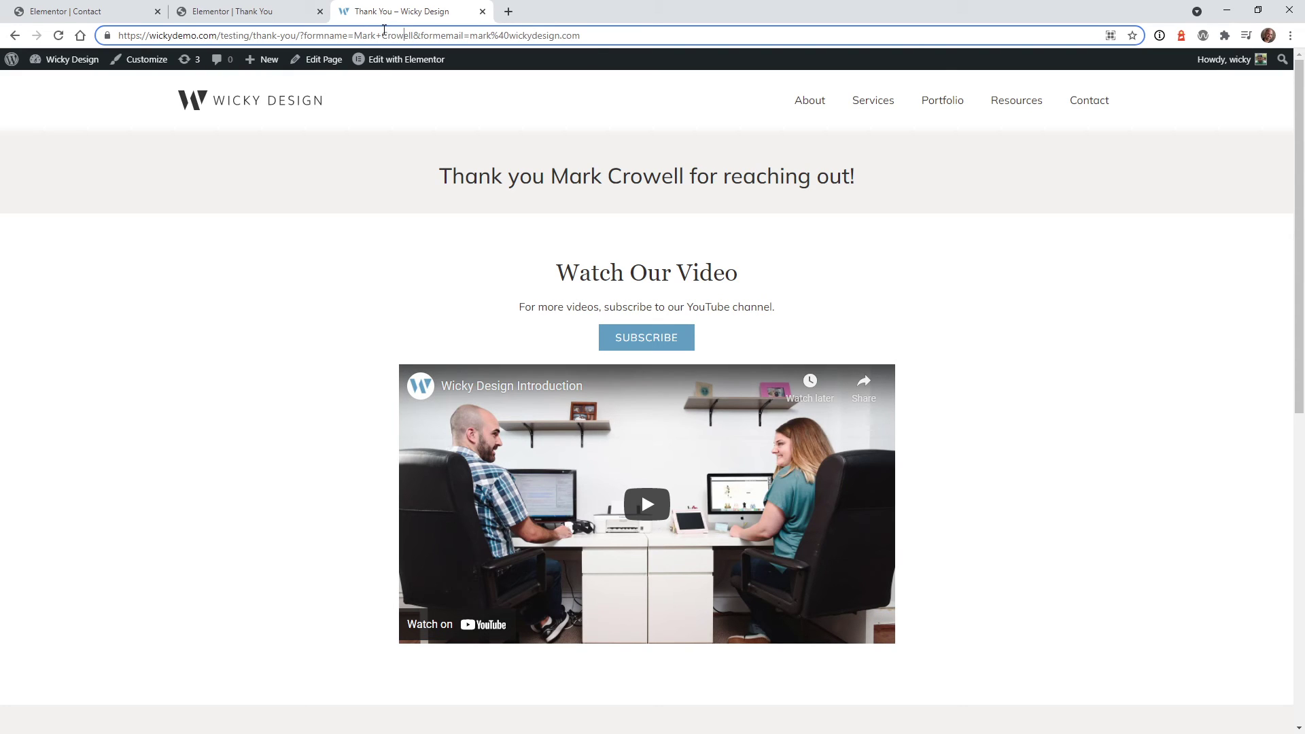
pyautogui.doubleClick(377, 36)
pyautogui.click(242, 7)
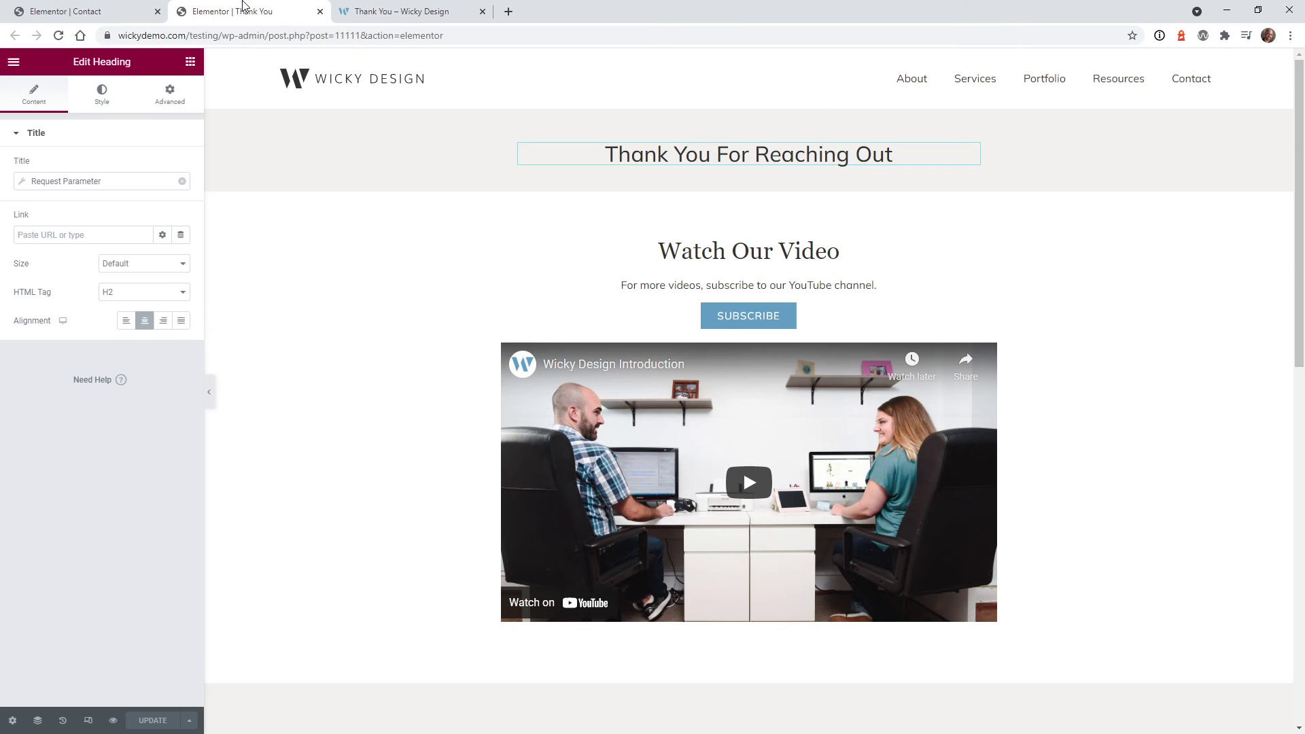
# Add a Text Editor widget below the heading whose text is the Request Parameter tag 'formemail'
pyautogui.click(189, 71)
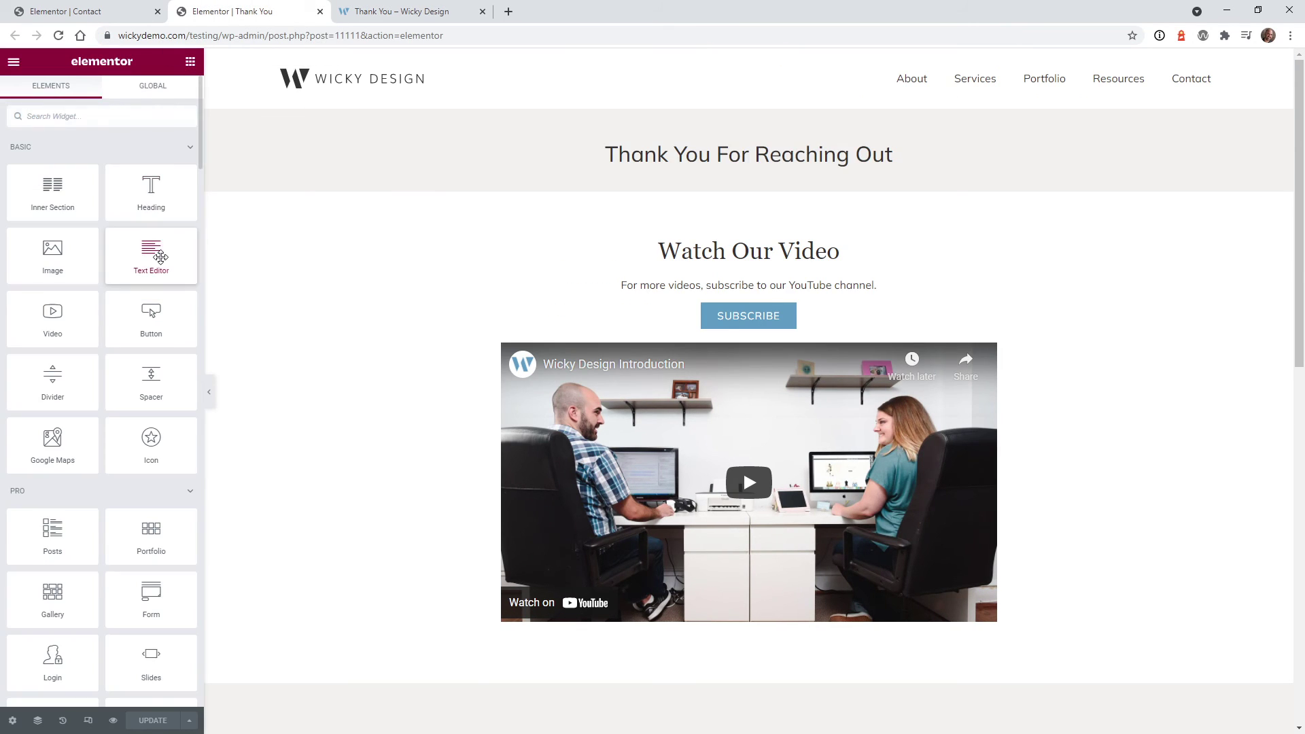
pyautogui.moveTo(151, 253); pyautogui.dragTo(690, 163)
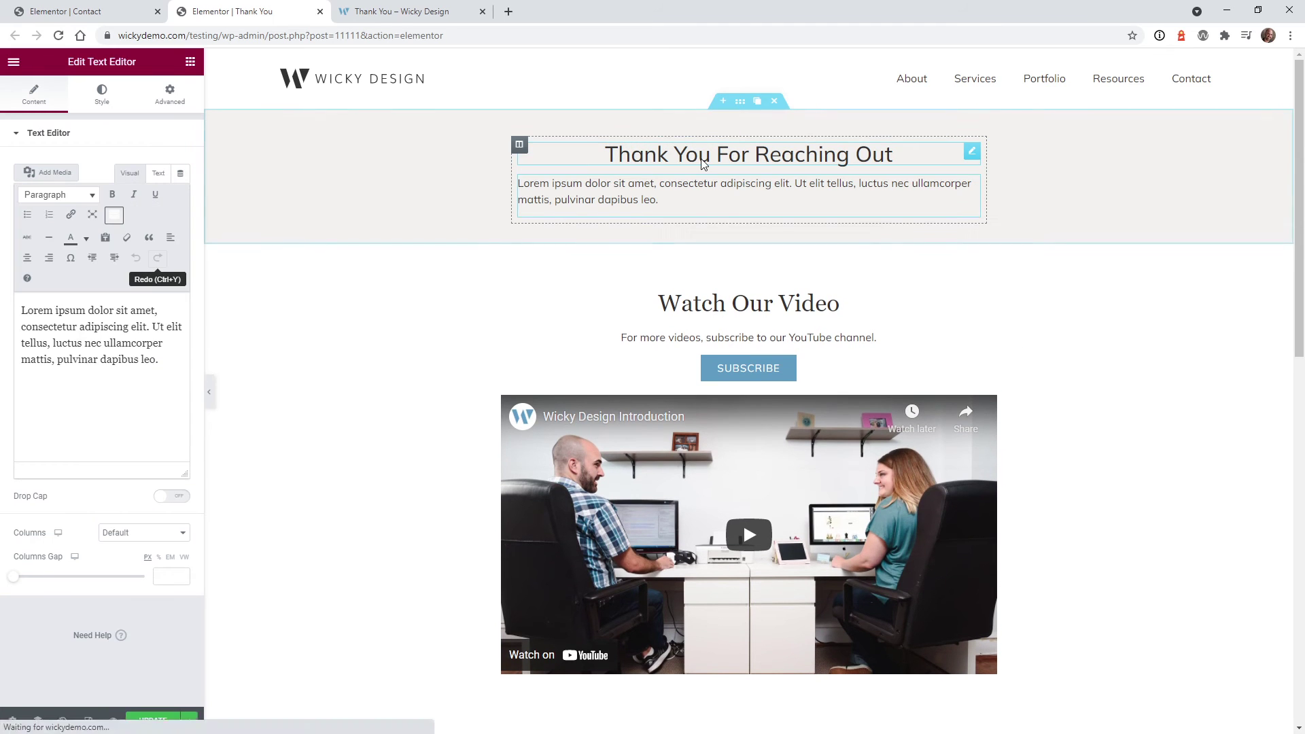
pyautogui.click(181, 176)
pyautogui.moveTo(186, 198); pyautogui.dragTo(186, 263)
pyautogui.click(108, 314)
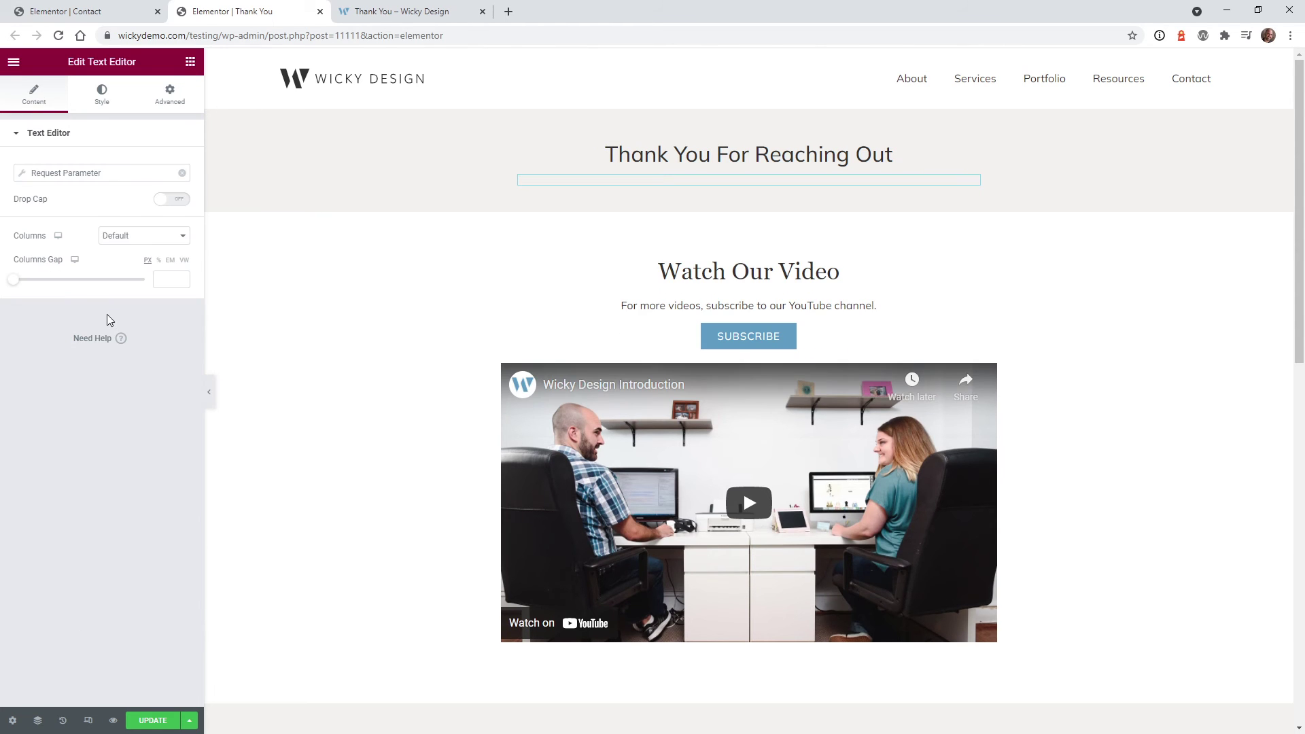
pyautogui.click(85, 174)
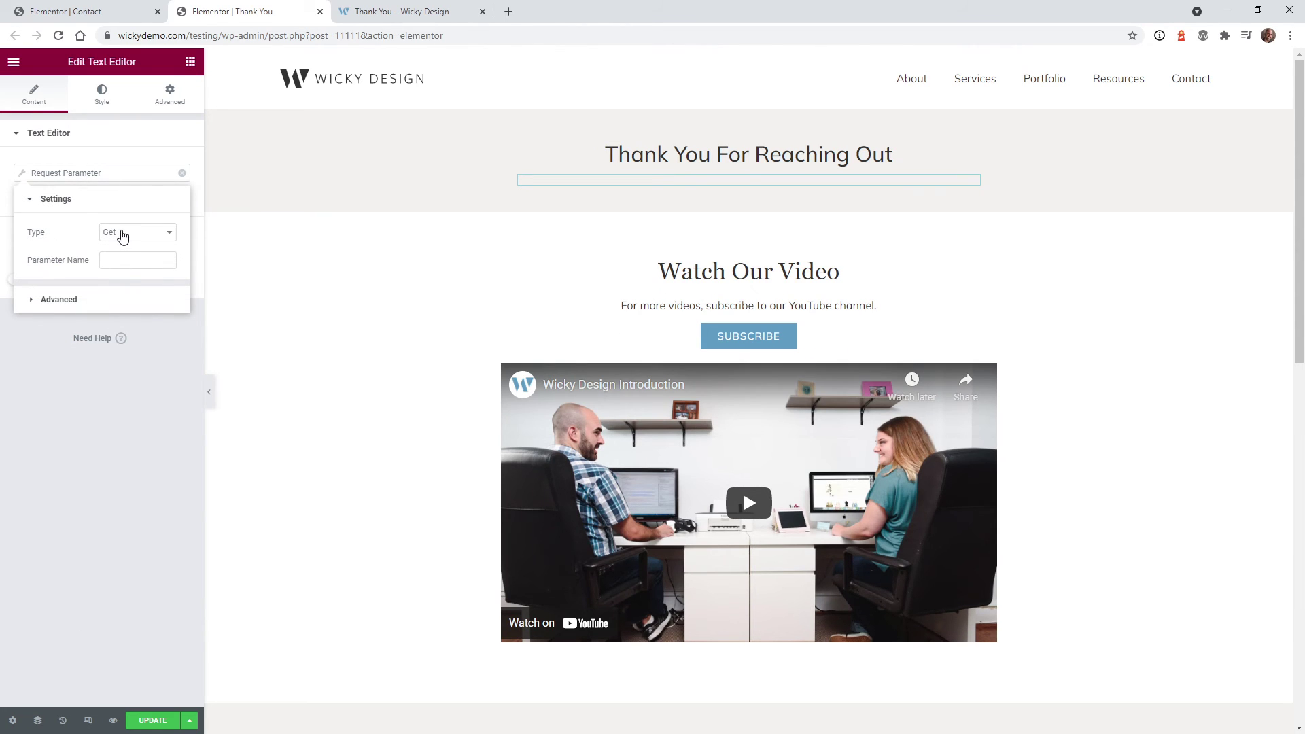
pyautogui.click(124, 259)
pyautogui.write('formem')
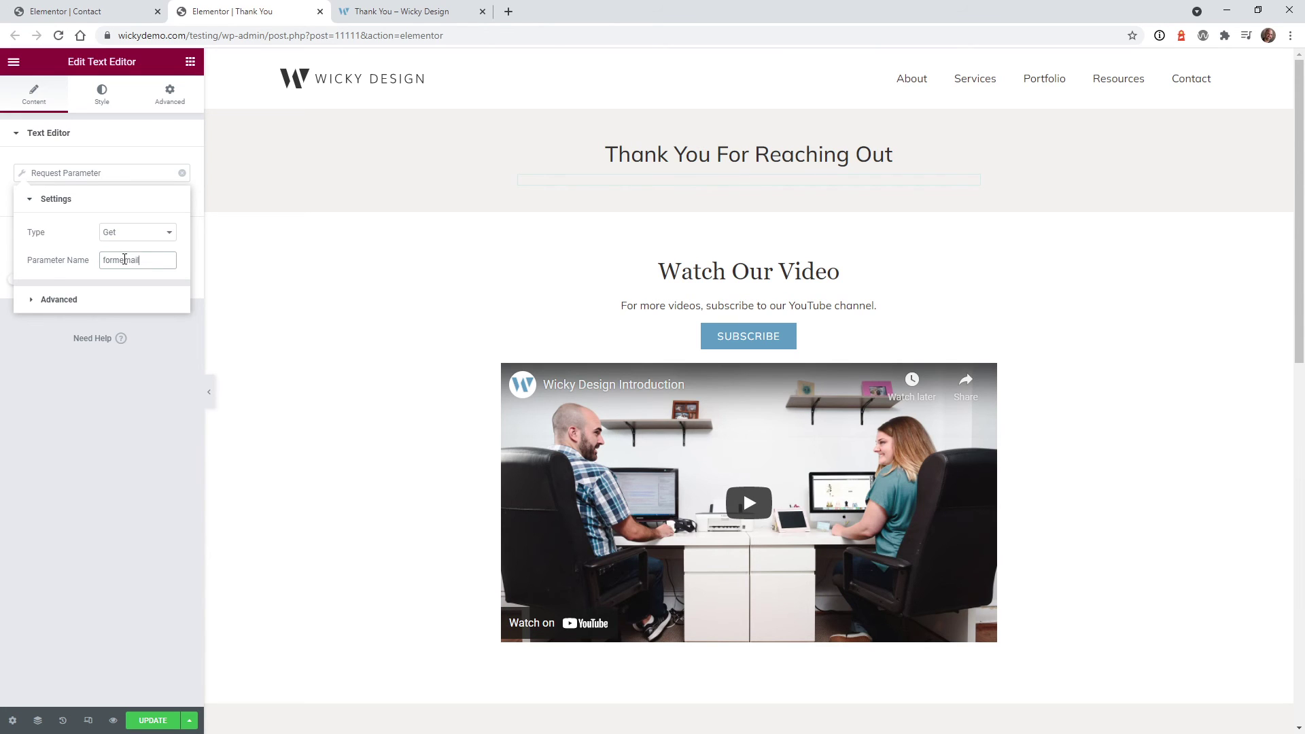
pyautogui.write('ail')
# Paste the fallback 'We will email within 2 business days.' and center the email line
pyautogui.click(58, 299)
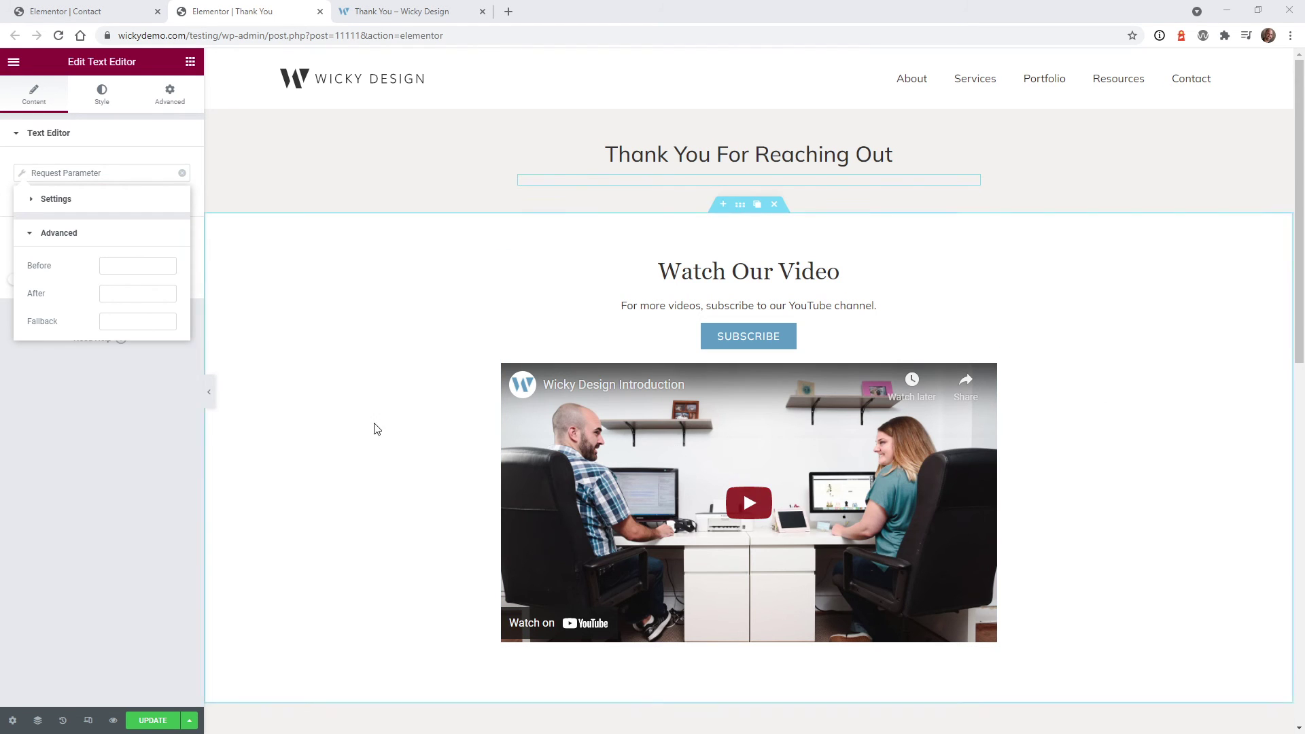
pyautogui.click(136, 314)
pyautogui.hotkey('ctrl', 'v')
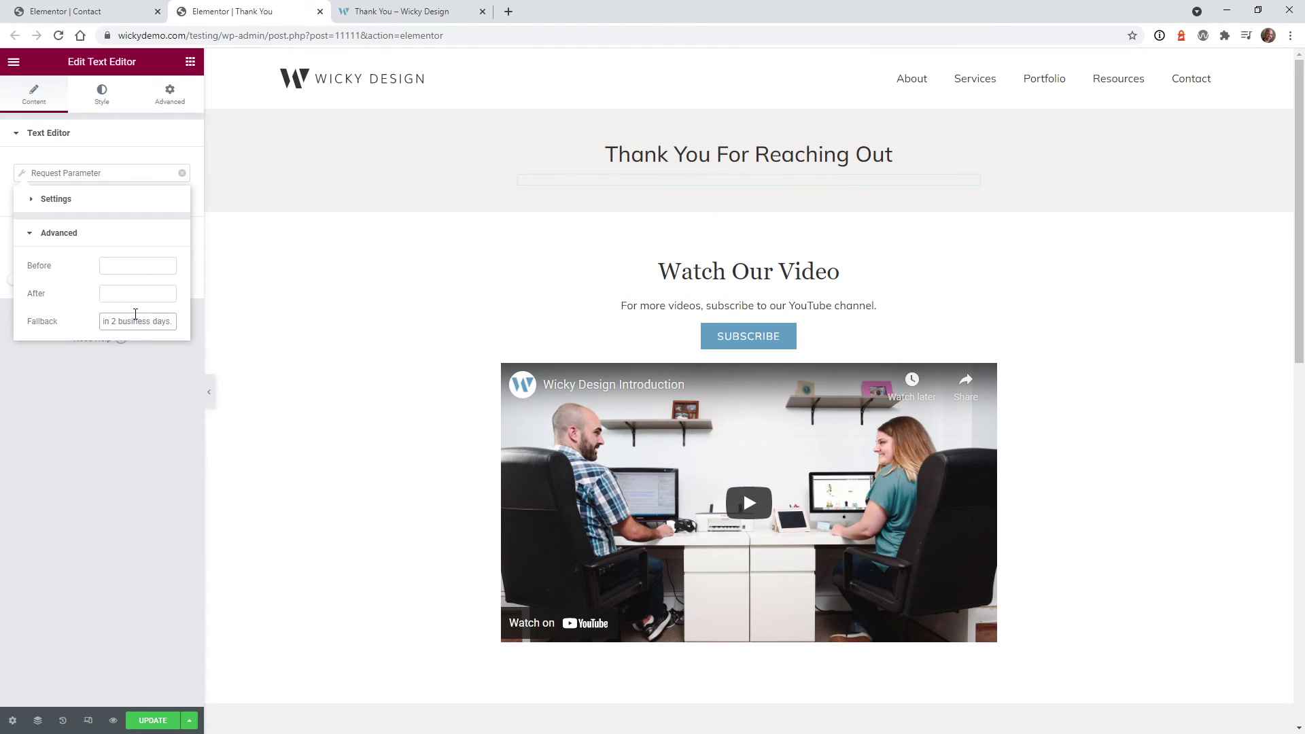
pyautogui.click(121, 469)
pyautogui.click(102, 95)
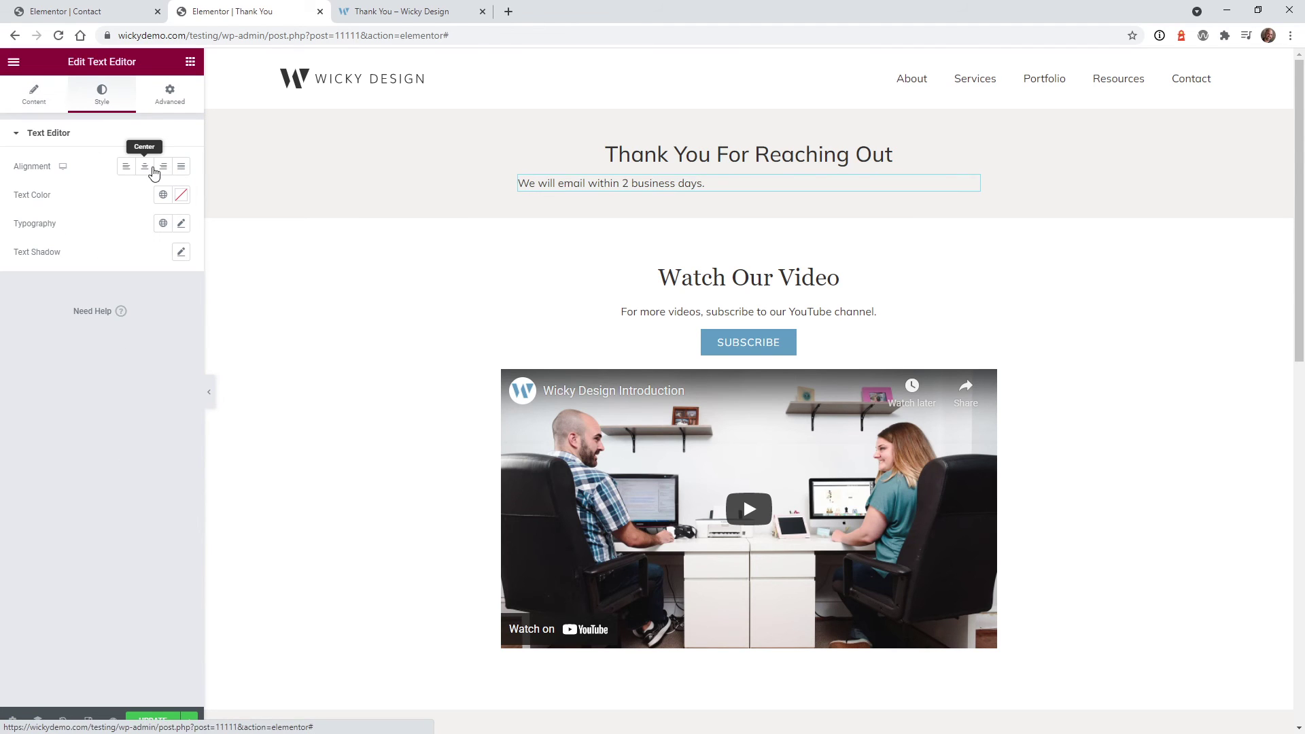
pyautogui.click(146, 168)
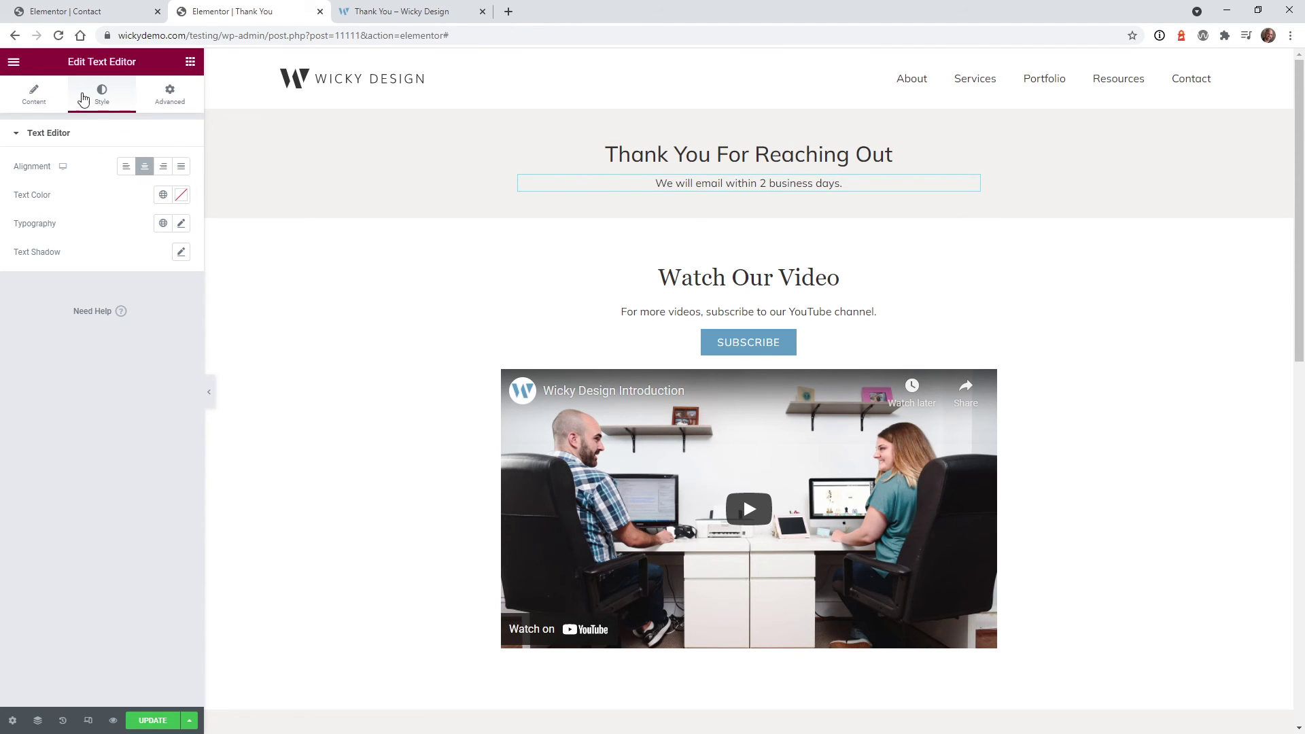
pyautogui.click(30, 94)
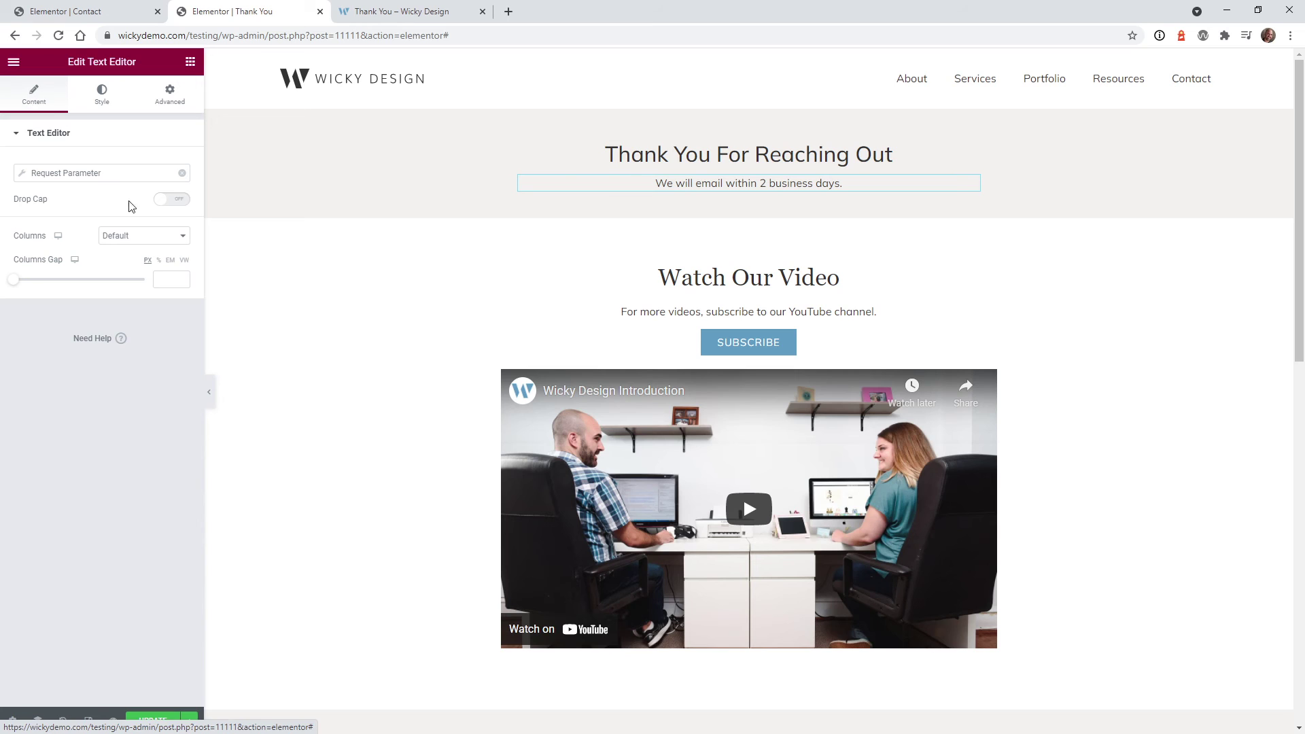
# Wrap the email with 'We will email you at (' and ') within 2 business days.', then save
pyautogui.click(108, 173)
pyautogui.click(68, 297)
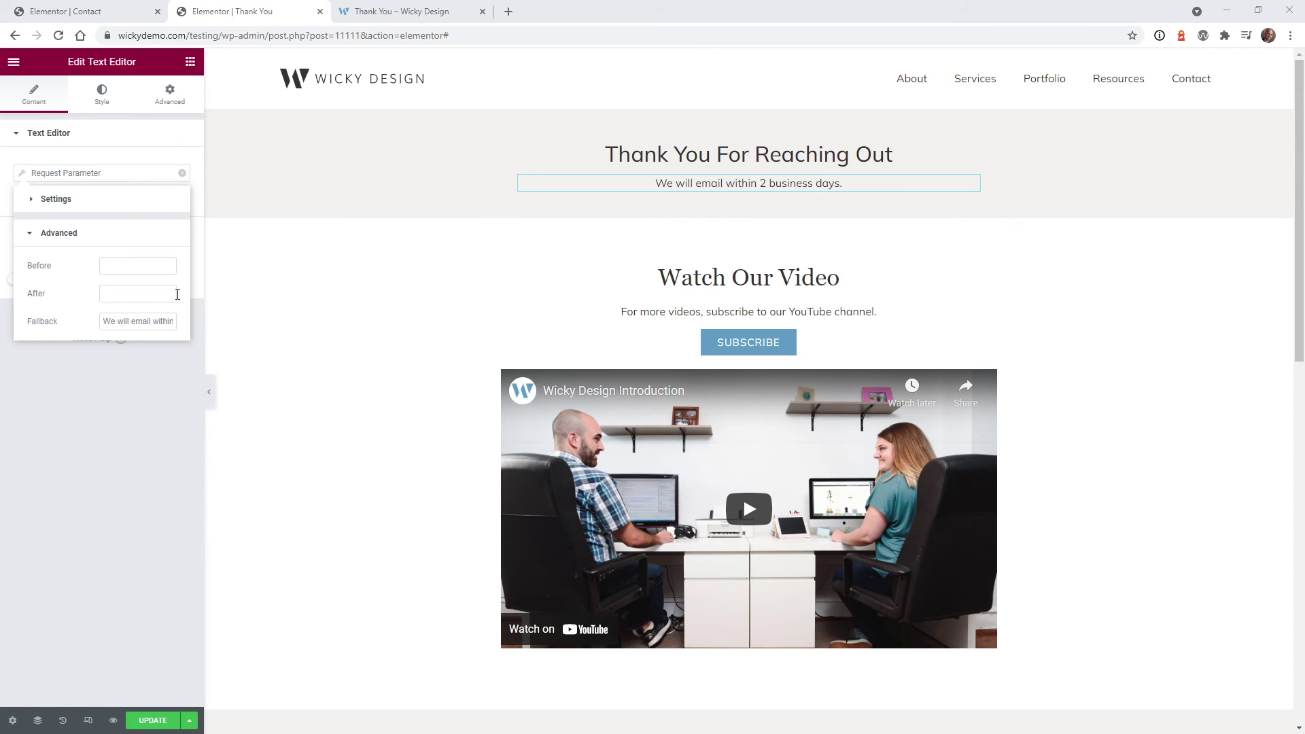
pyautogui.click(112, 265)
pyautogui.hotkey('ctrl', 'v')
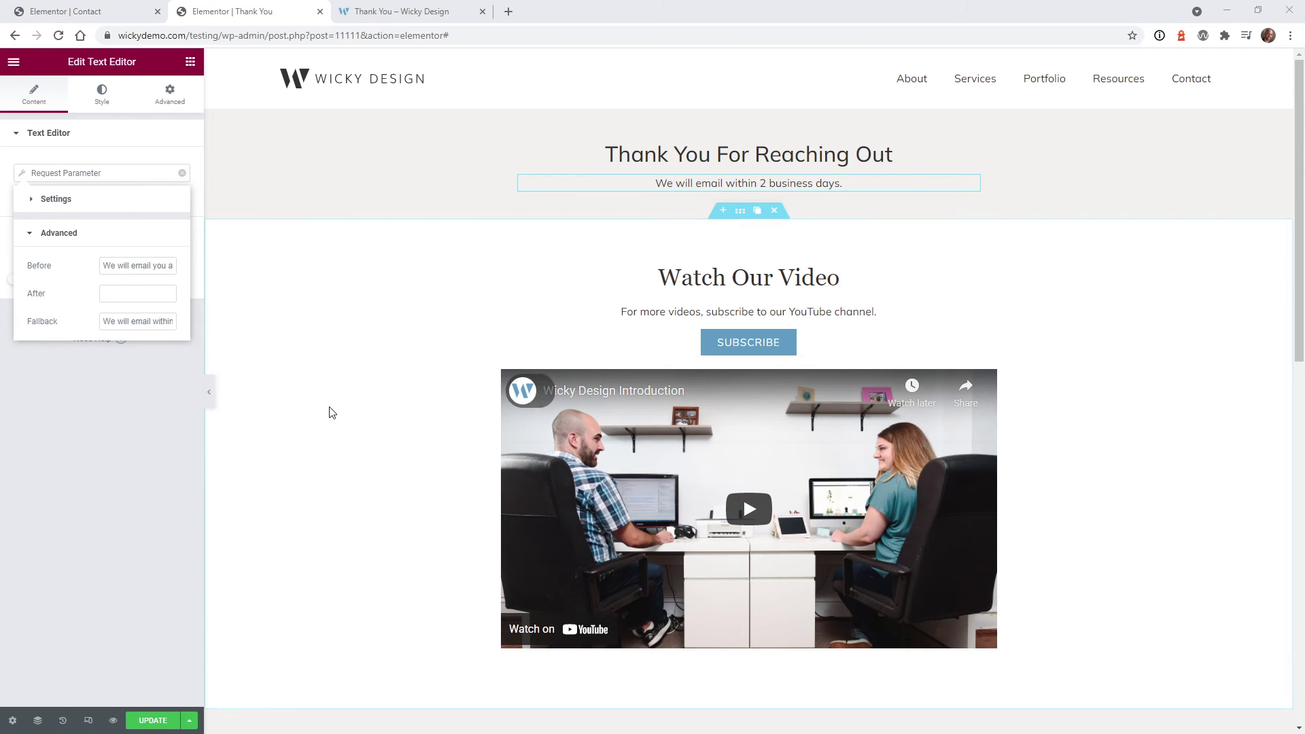
pyautogui.click(117, 294)
pyautogui.hotkey('ctrl', 'v')
pyautogui.moveTo(112, 297); pyautogui.dragTo(140, 299)
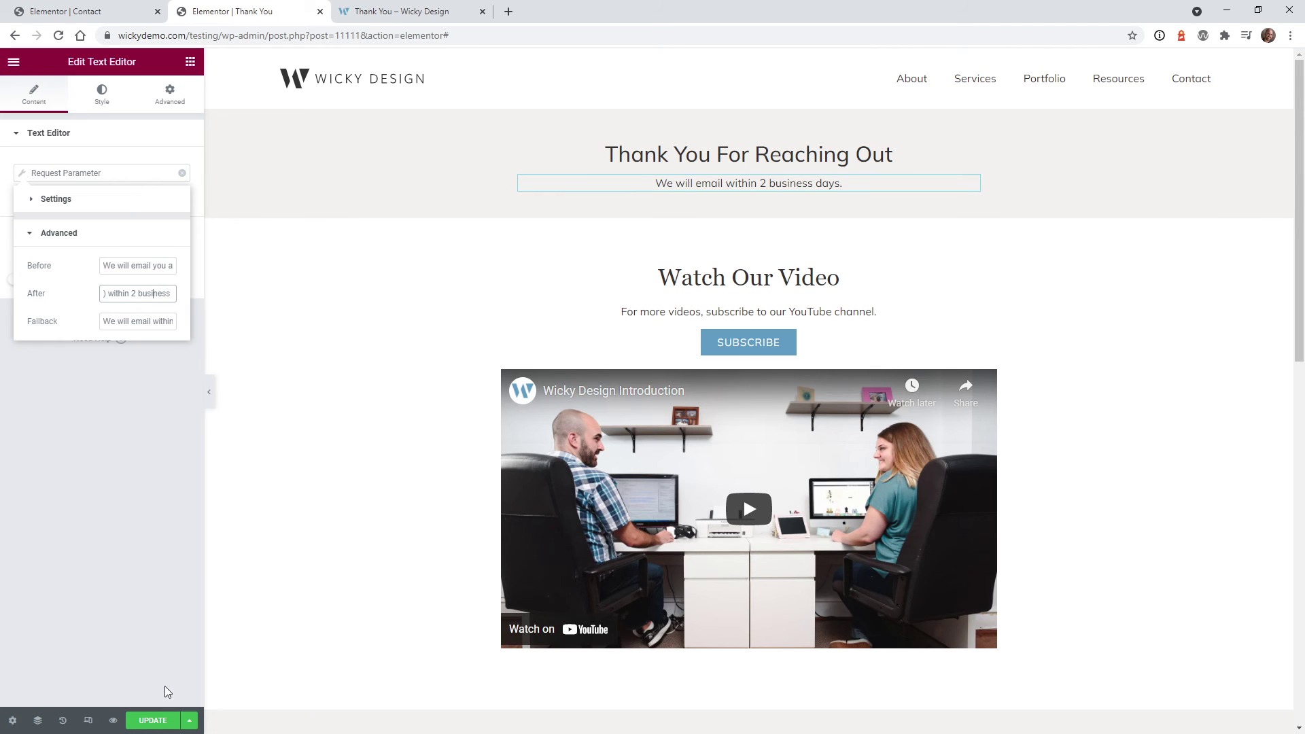
pyautogui.click(151, 724)
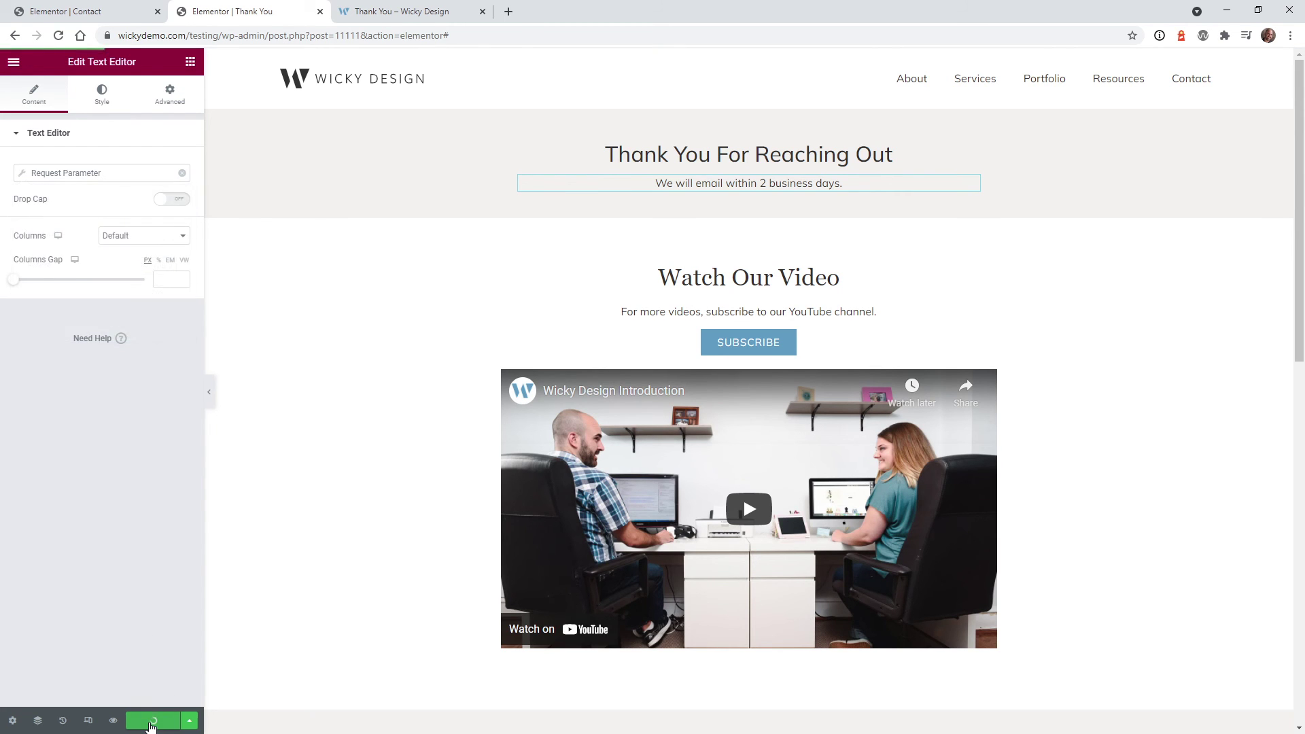
pyautogui.hotkey('ctrl', 'Tab')
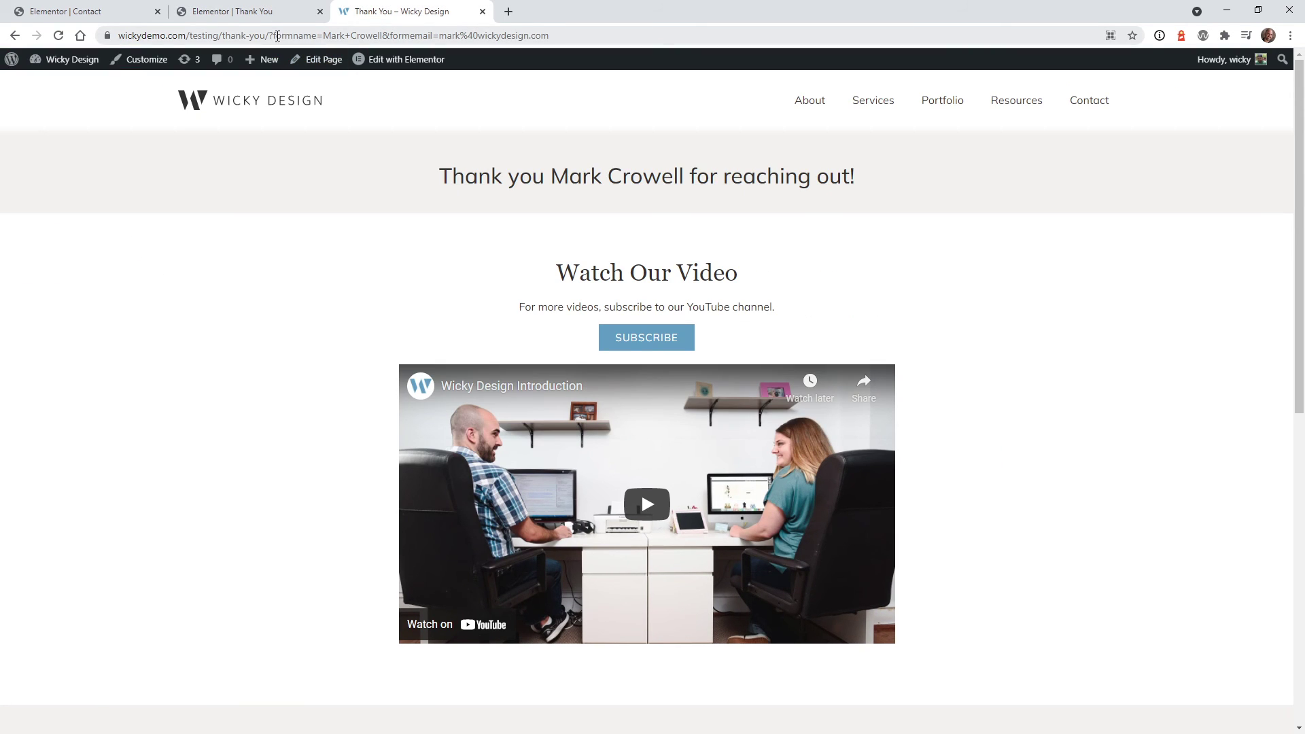
# Check the personalised page with formname and formemail parameters, then delete the query string from the address
pyautogui.moveTo(455, 35); pyautogui.dragTo(303, 40)
pyautogui.click(338, 259)
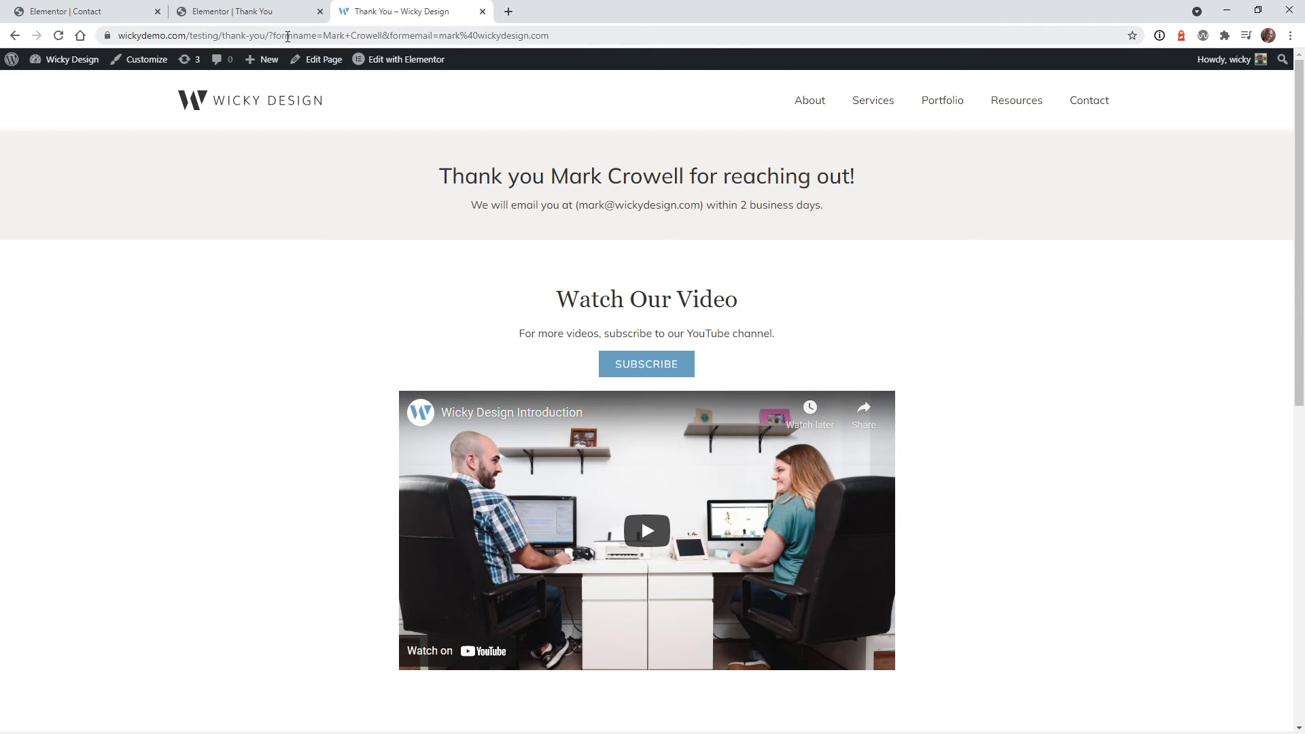
pyautogui.moveTo(273, 37); pyautogui.dragTo(960, 52)
pyautogui.press('BackSpace')
pyautogui.press('BackSpace')
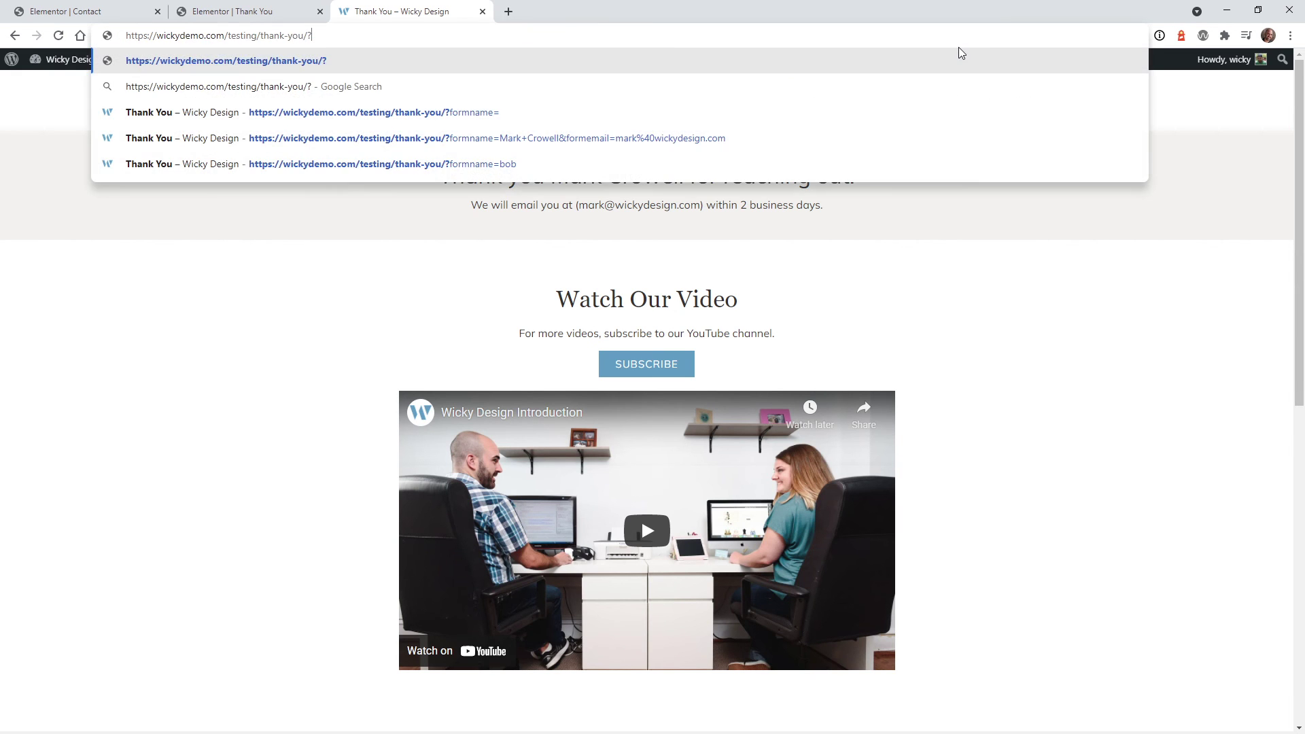
# Load the plain thank-you URL, scroll to confirm the fallback heading and email line, then return to Elementor
pyautogui.press('Return')
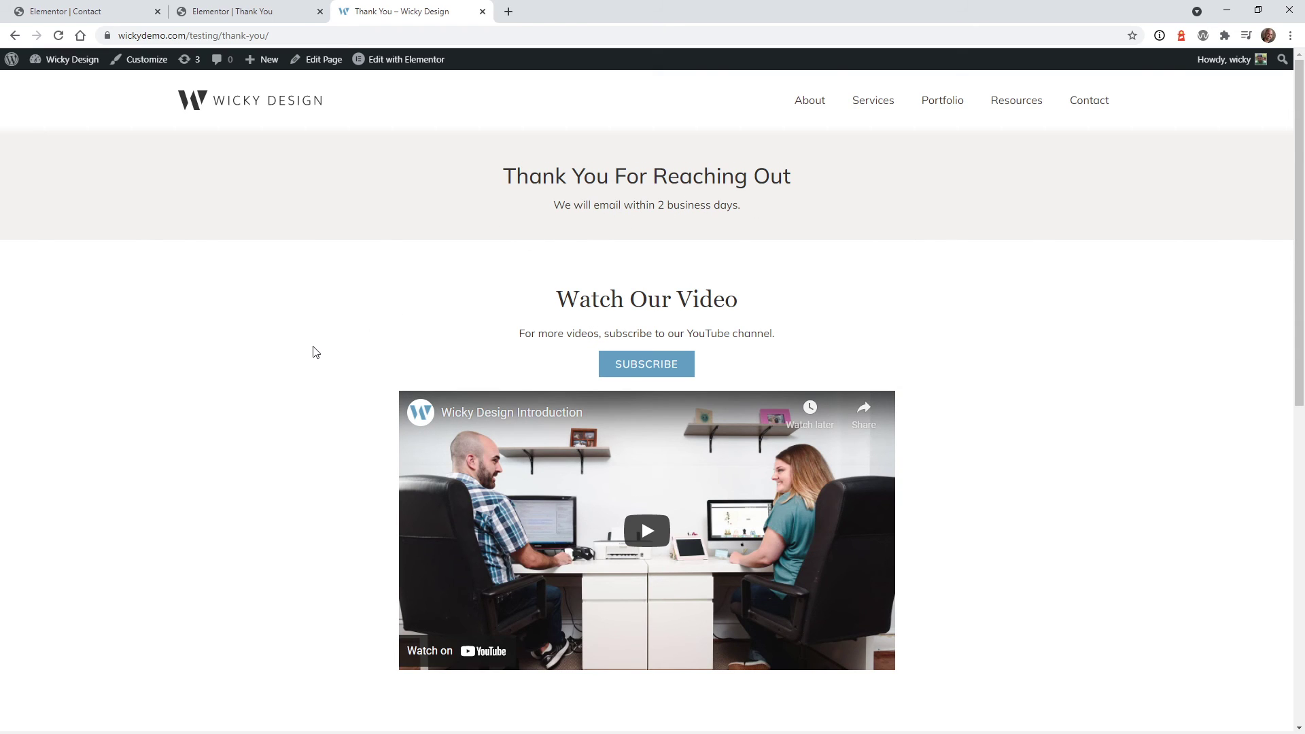
pyautogui.scroll(-2, 314, 352)
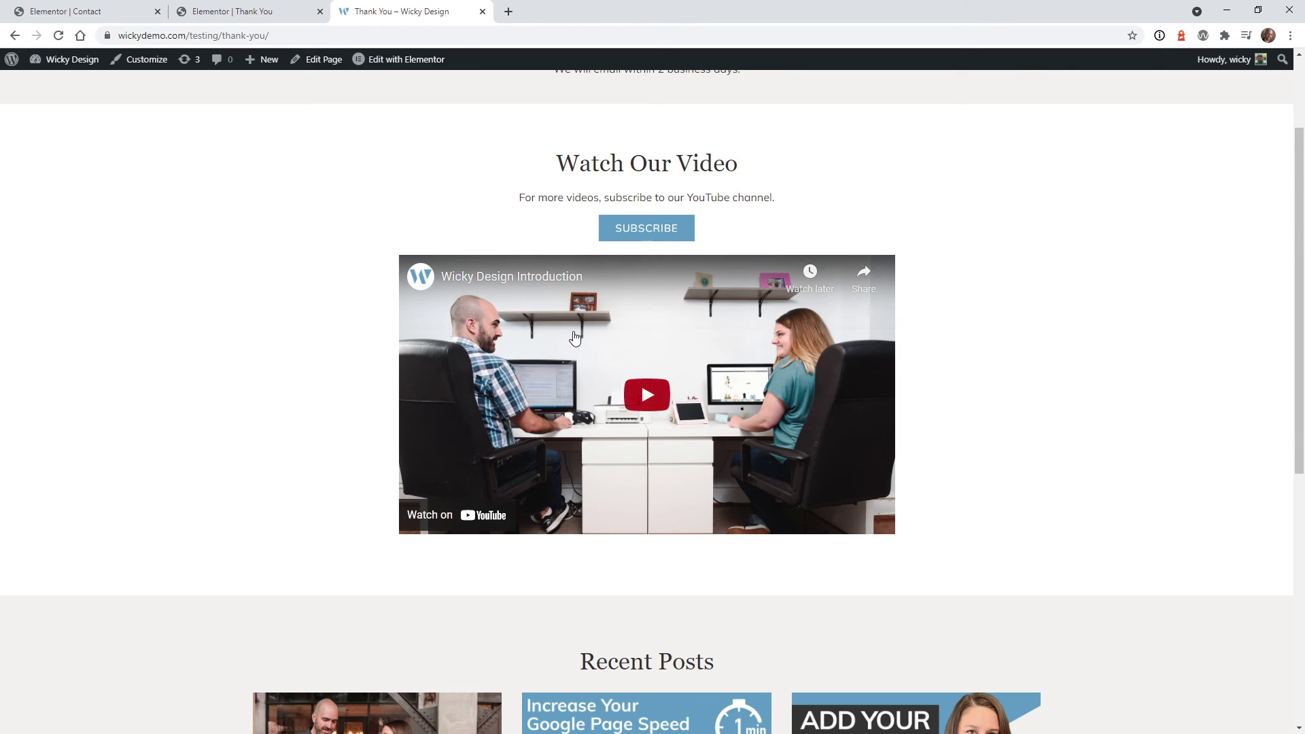
pyautogui.scroll(-5, 341, 346)
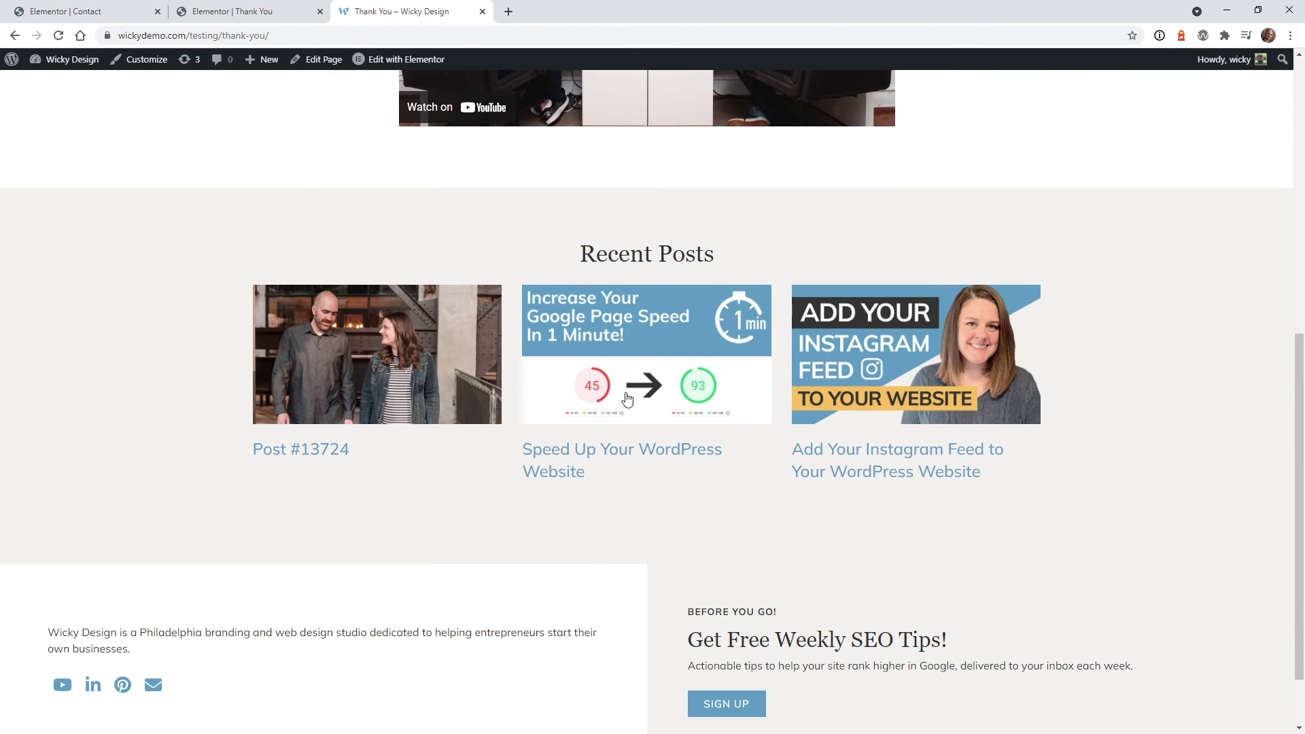
pyautogui.scroll(8, 680, 393)
pyautogui.click(231, 11)
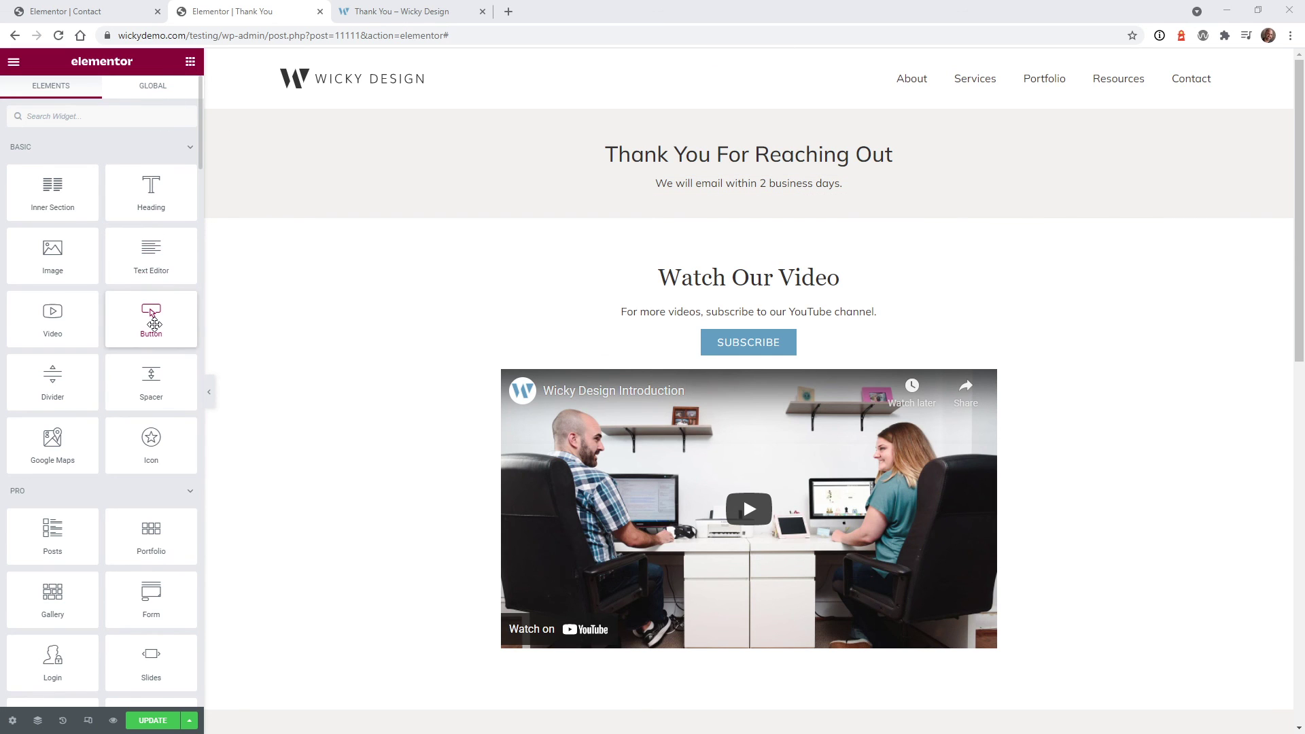
# Place a centered Button widget below the email line with its text set to the Request Parameter tag
pyautogui.moveTo(152, 324); pyautogui.dragTo(747, 195)
pyautogui.click(144, 268)
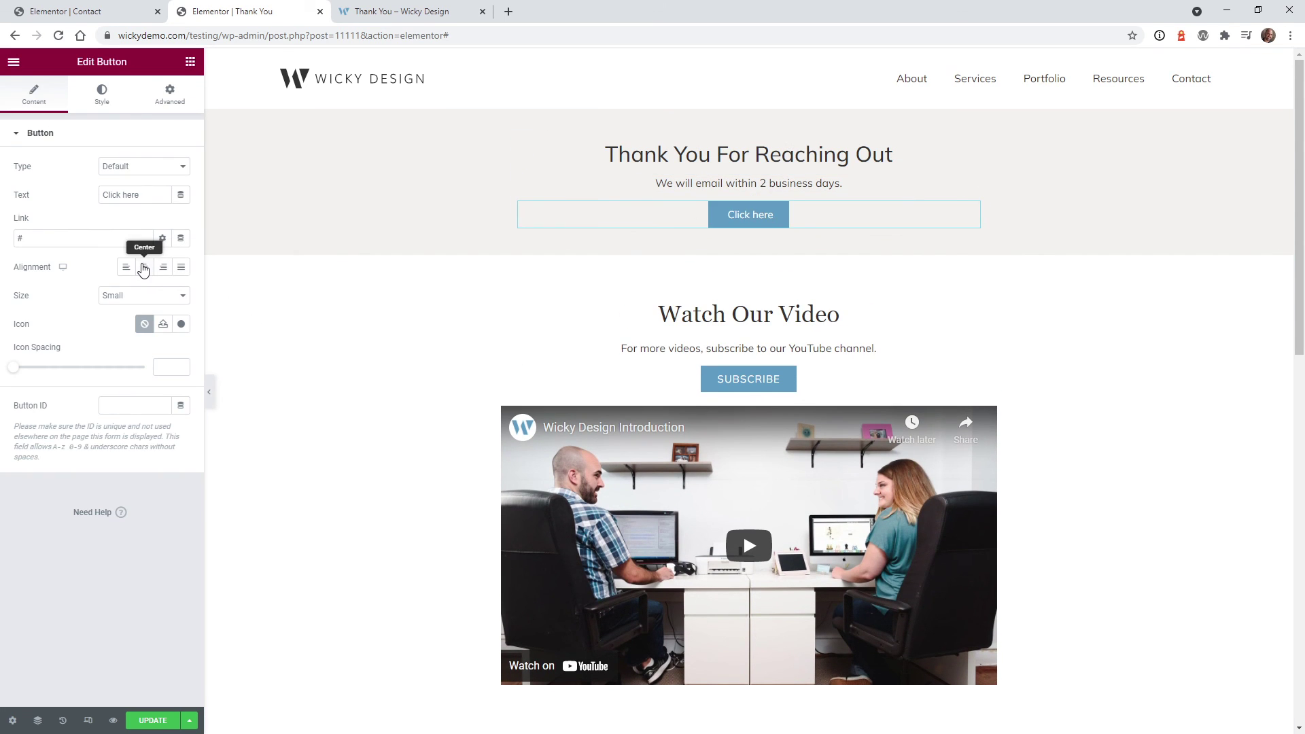
pyautogui.click(181, 195)
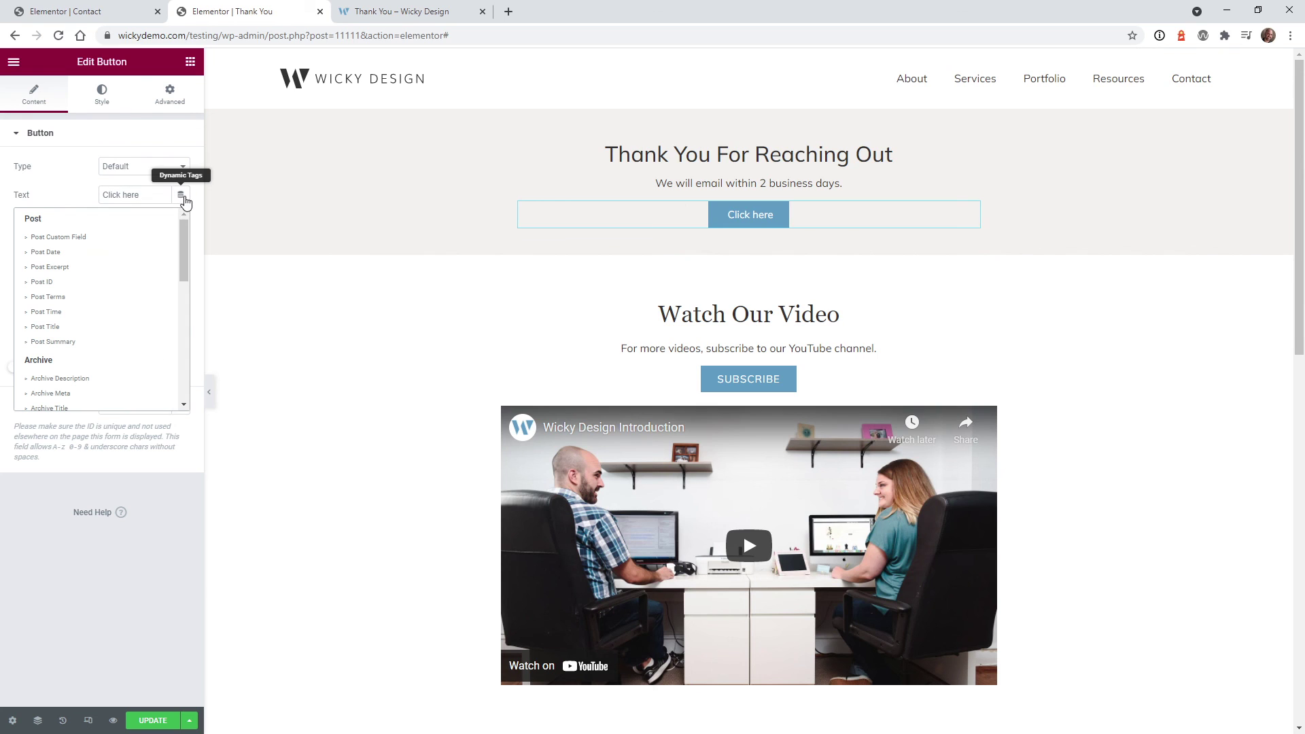
pyautogui.moveTo(184, 243); pyautogui.dragTo(185, 299)
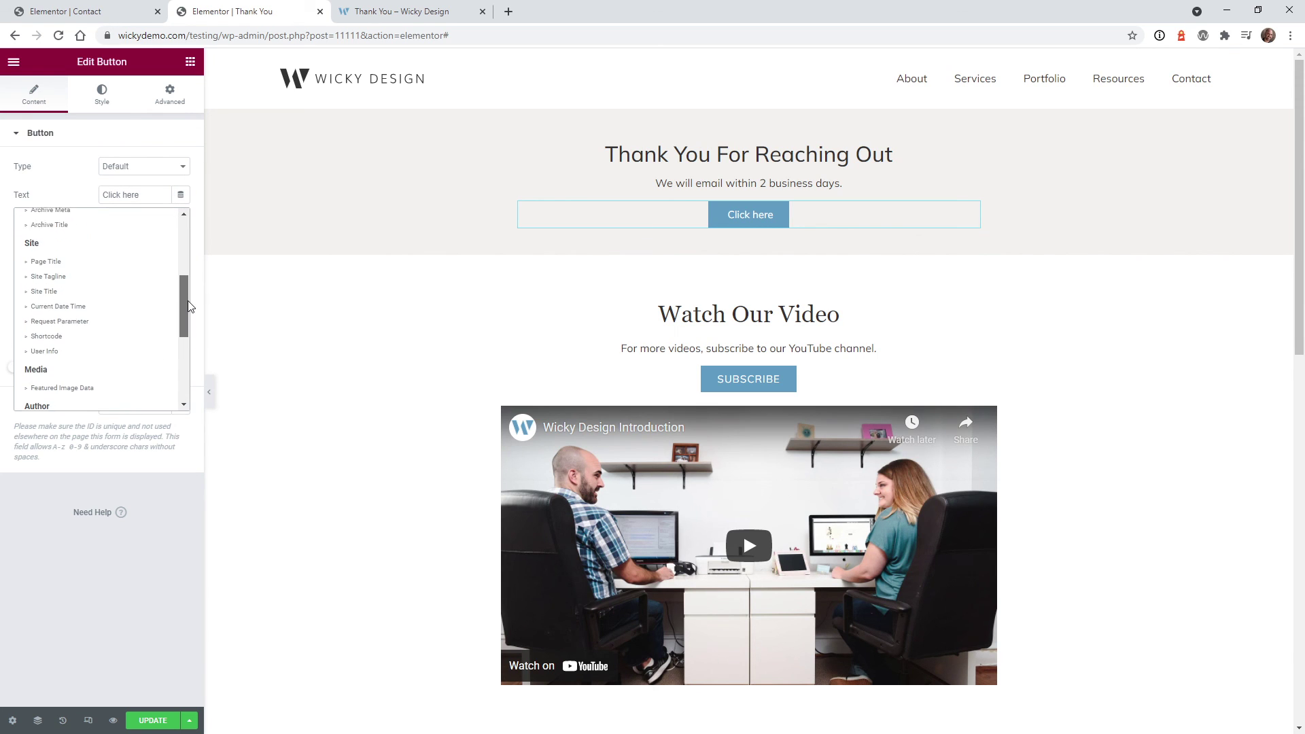
pyautogui.click(119, 315)
# Set the button tag's Parameter Name to formname, save the page, and switch to the live page
pyautogui.click(151, 196)
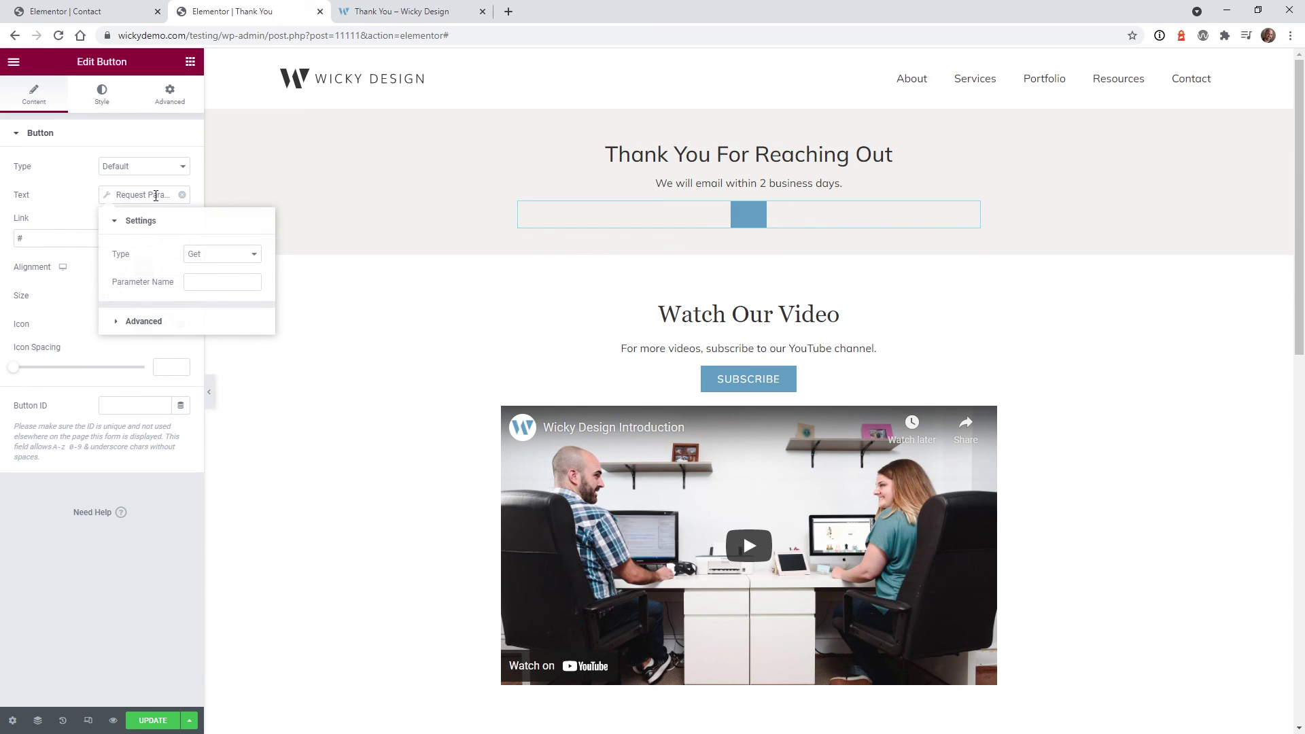
pyautogui.click(210, 286)
pyautogui.click(147, 720)
pyautogui.click(422, 10)
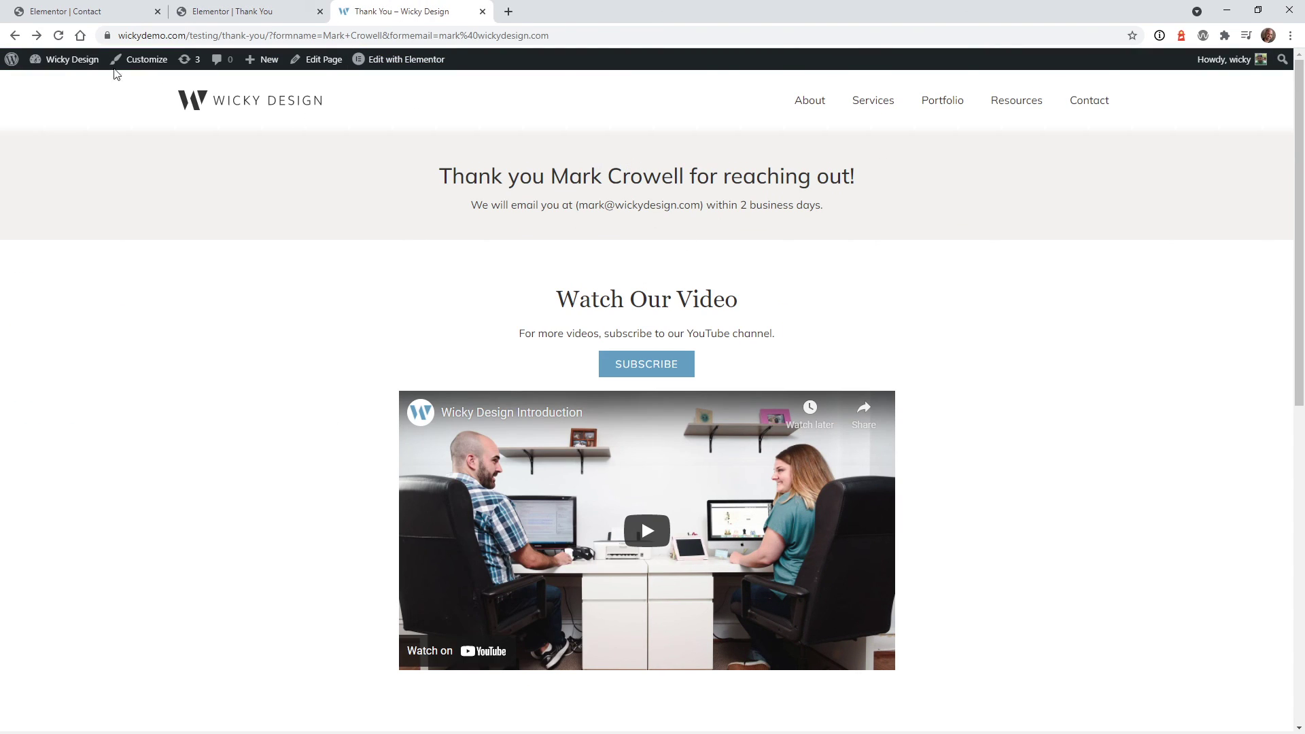
# Reload the live thank-you page to show the button labelled with the submitted name
pyautogui.click(59, 38)
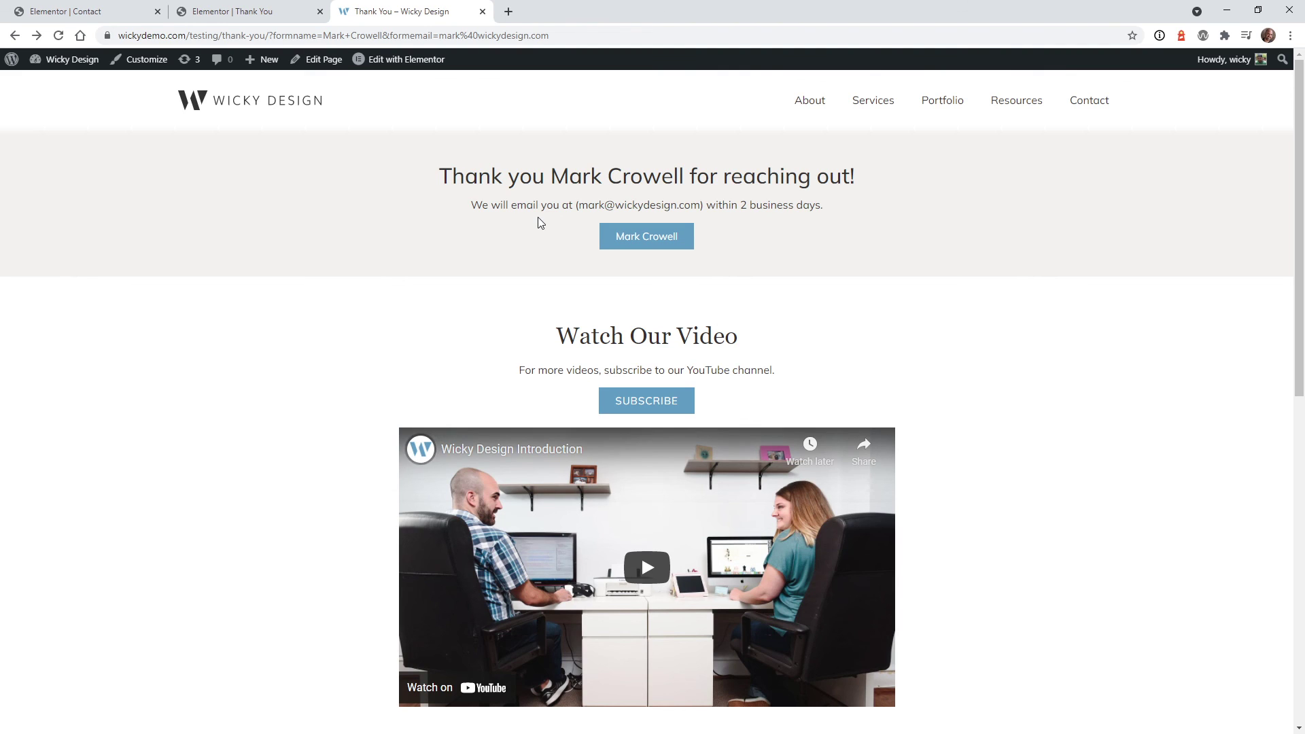